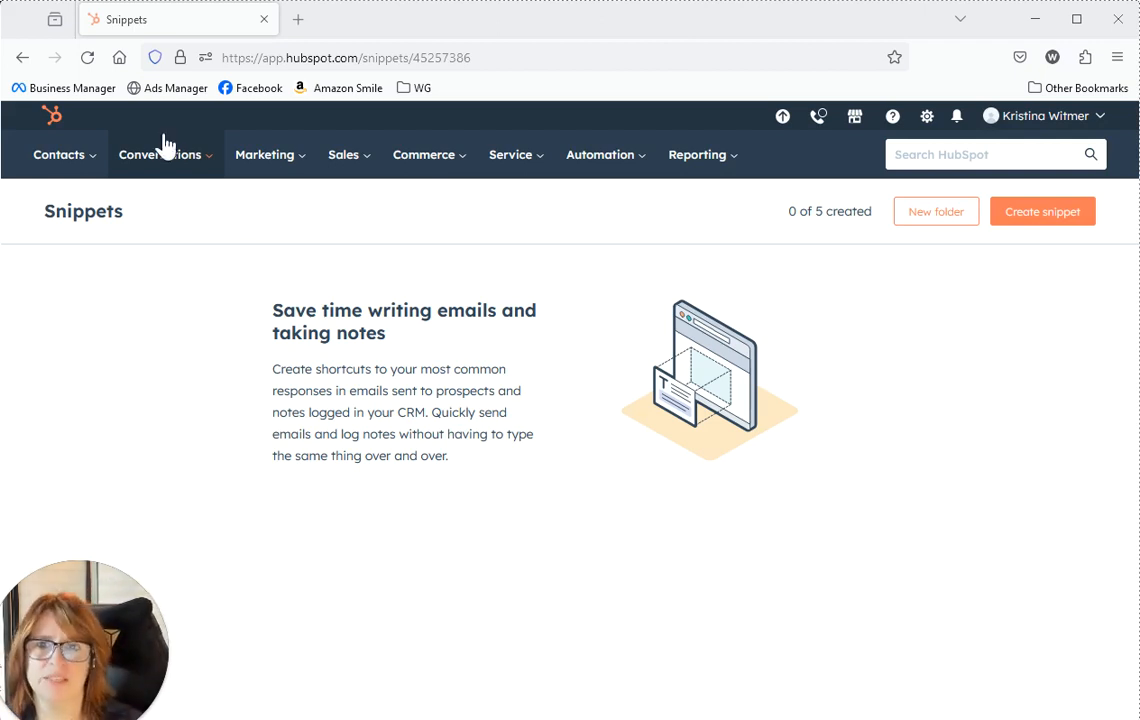
Open the email templates under Conversations and start a new template from scratch
{"action": "mouse_move", "coordinate": [181, 153]}
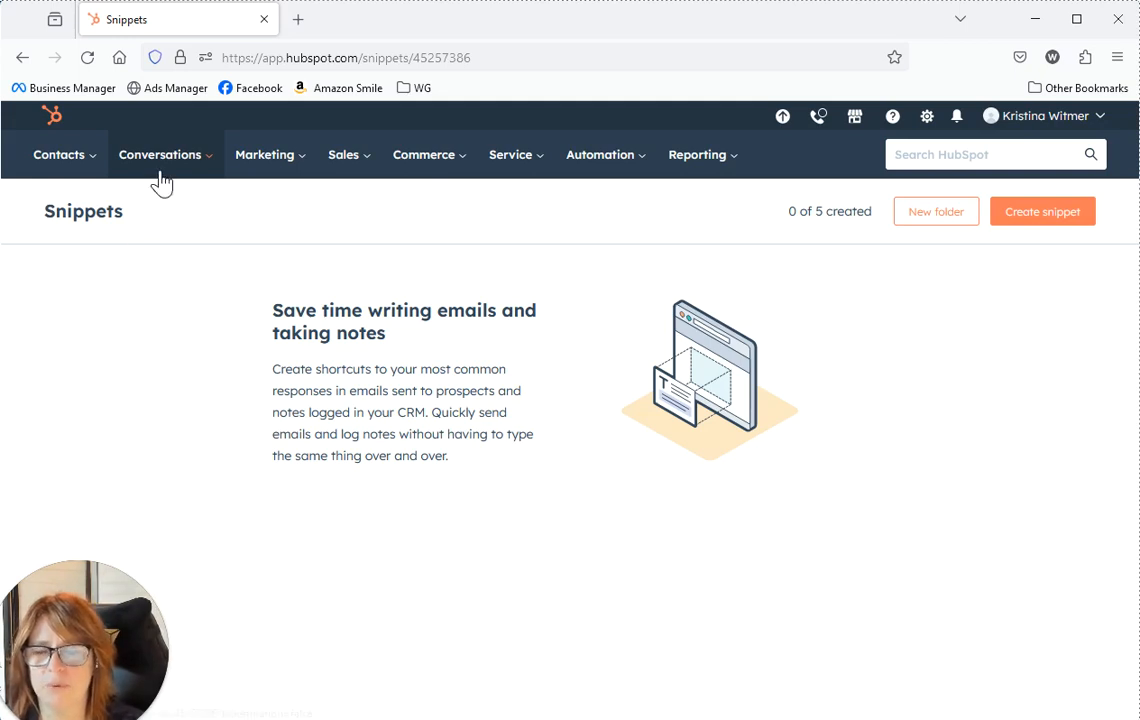
{"action": "left_click", "coordinate": [336, 162]}
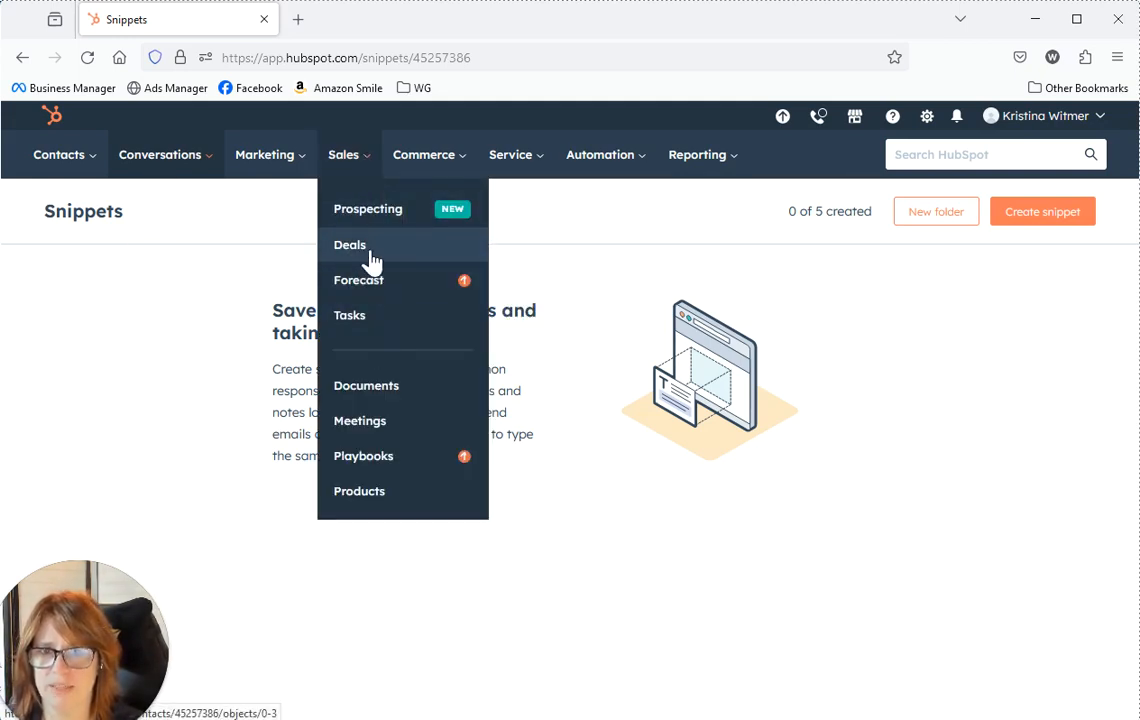
{"action": "left_click", "coordinate": [150, 156]}
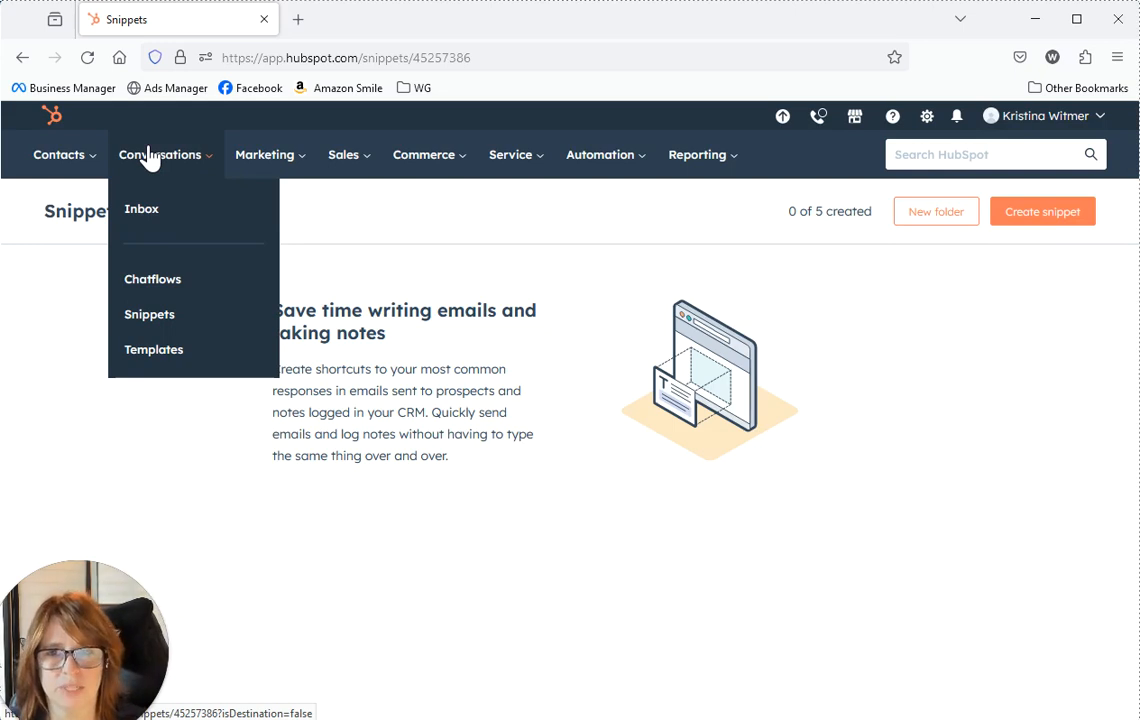
{"action": "left_click", "coordinate": [199, 360]}
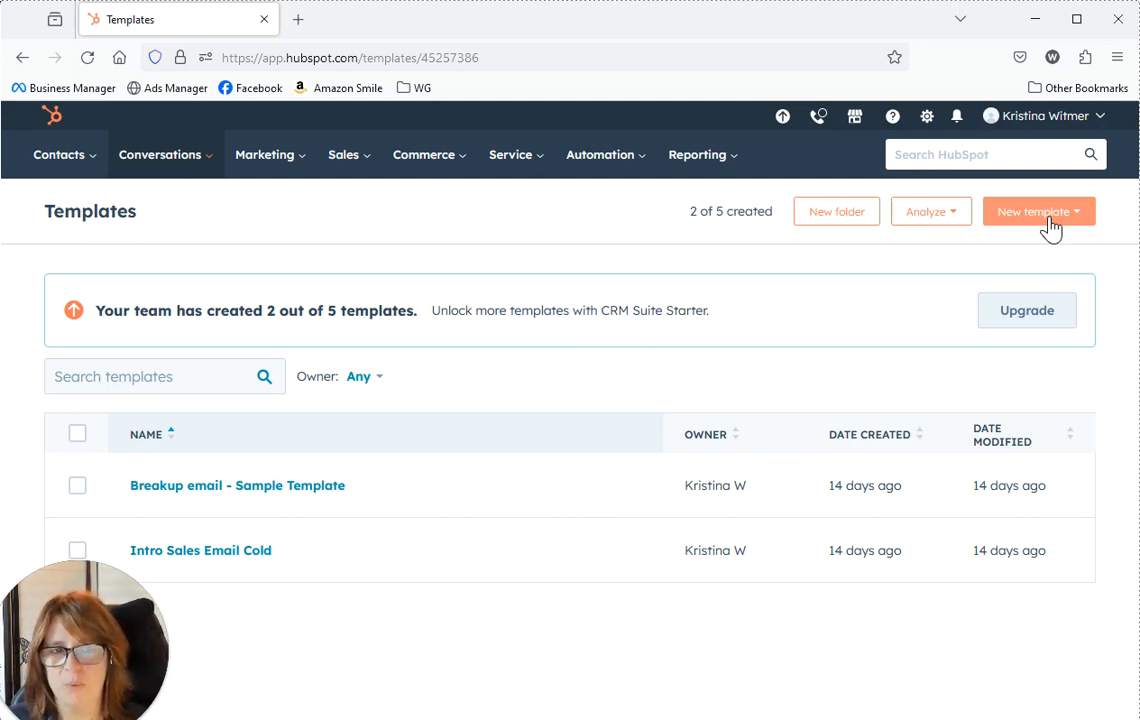
{"action": "left_click", "coordinate": [1050, 226]}
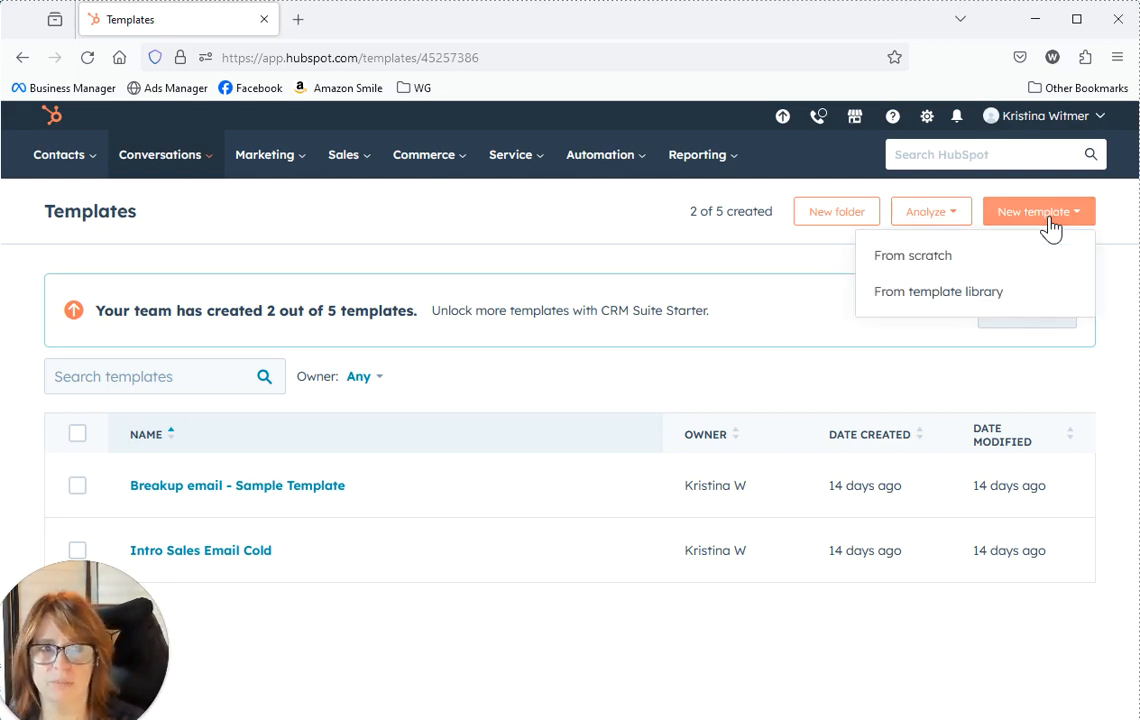
{"action": "left_click", "coordinate": [920, 257]}
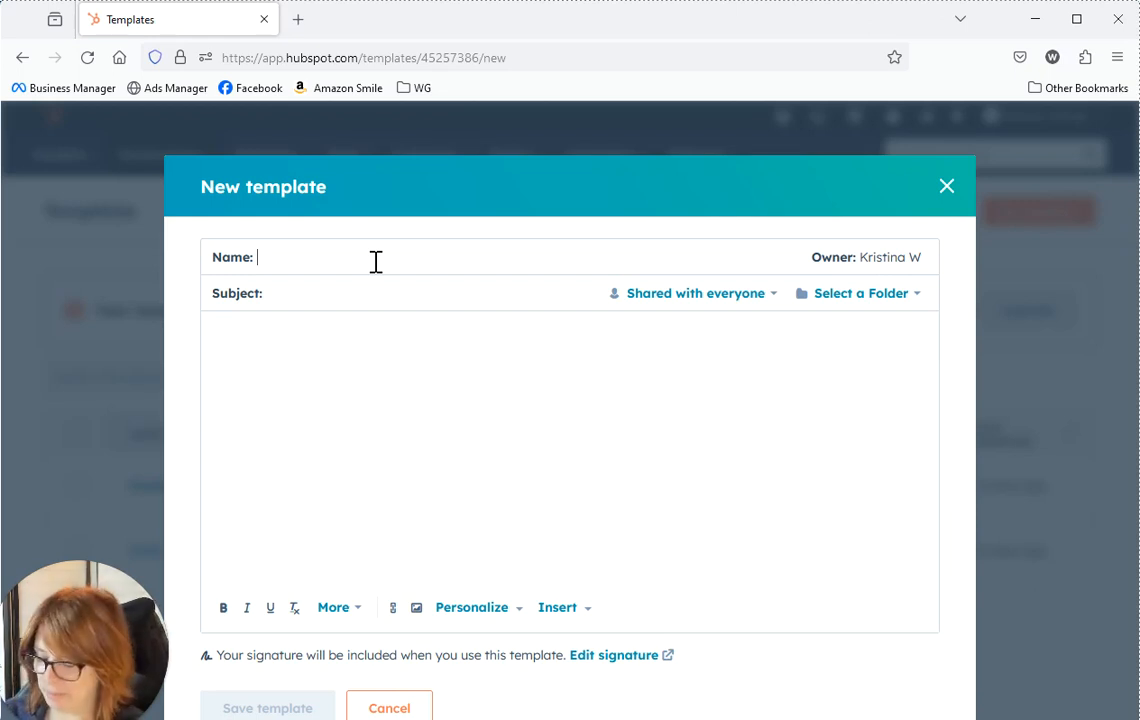
Name the template "Email To Share Overview of Services and Invite to a Qualification Call"
{"action": "type", "text": "Email "}
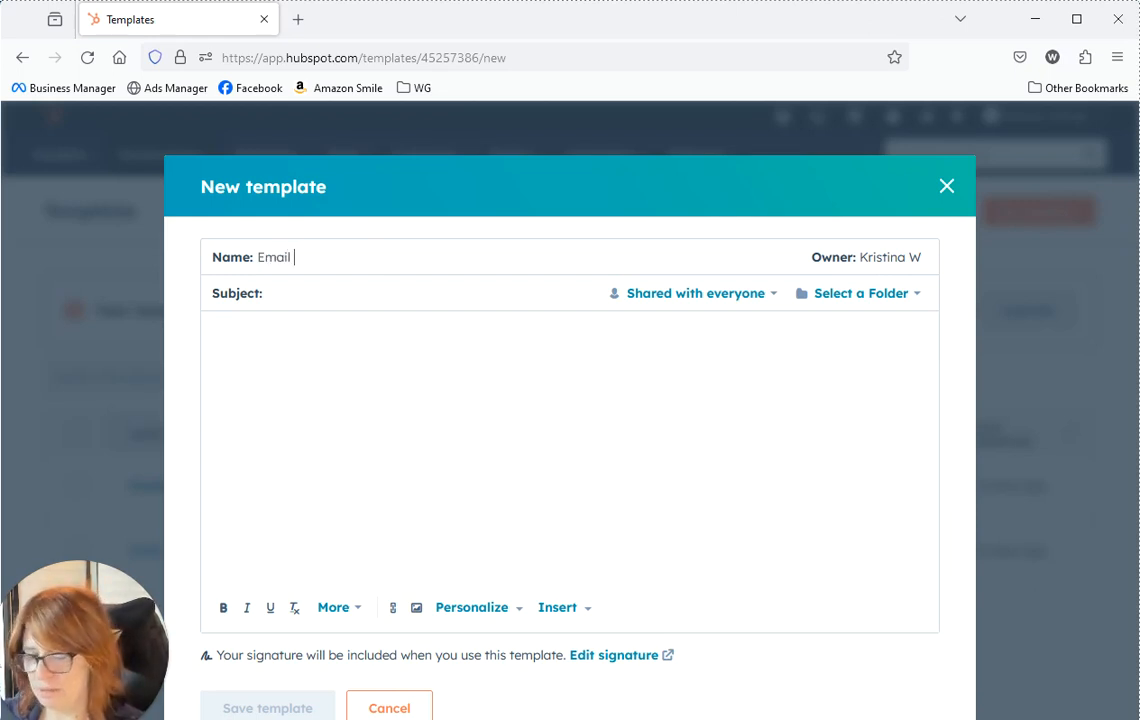
{"action": "type", "text": "To "}
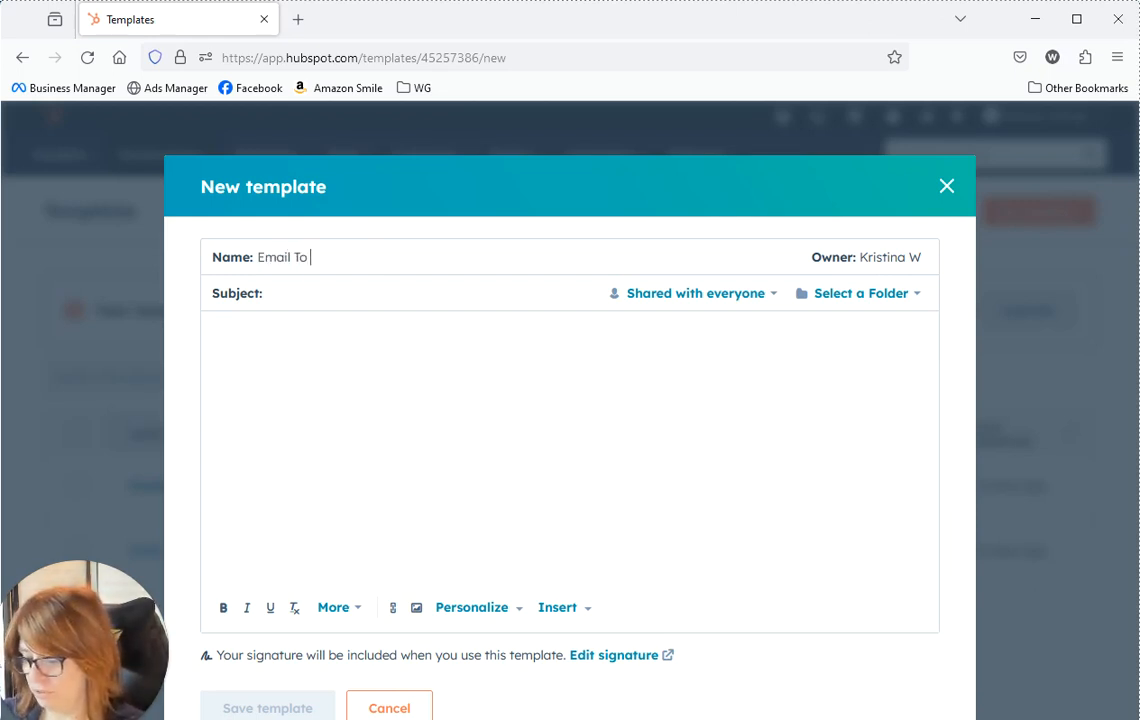
{"action": "type", "text": "Share Over"}
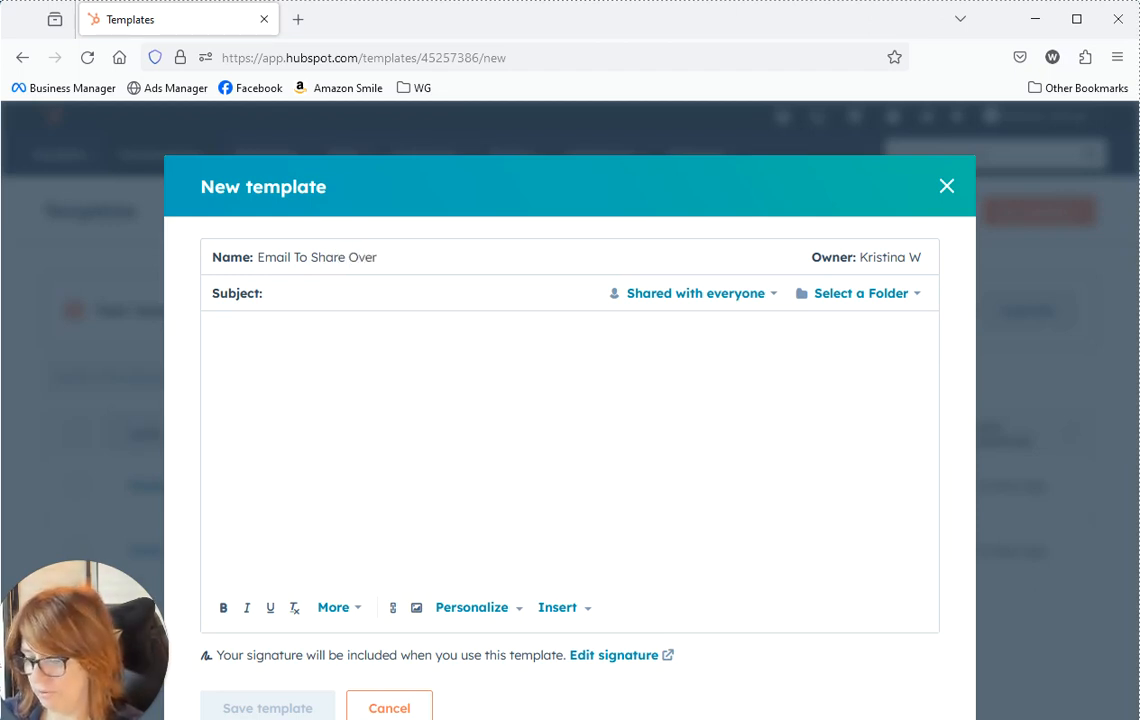
{"action": "type", "text": "view of S"}
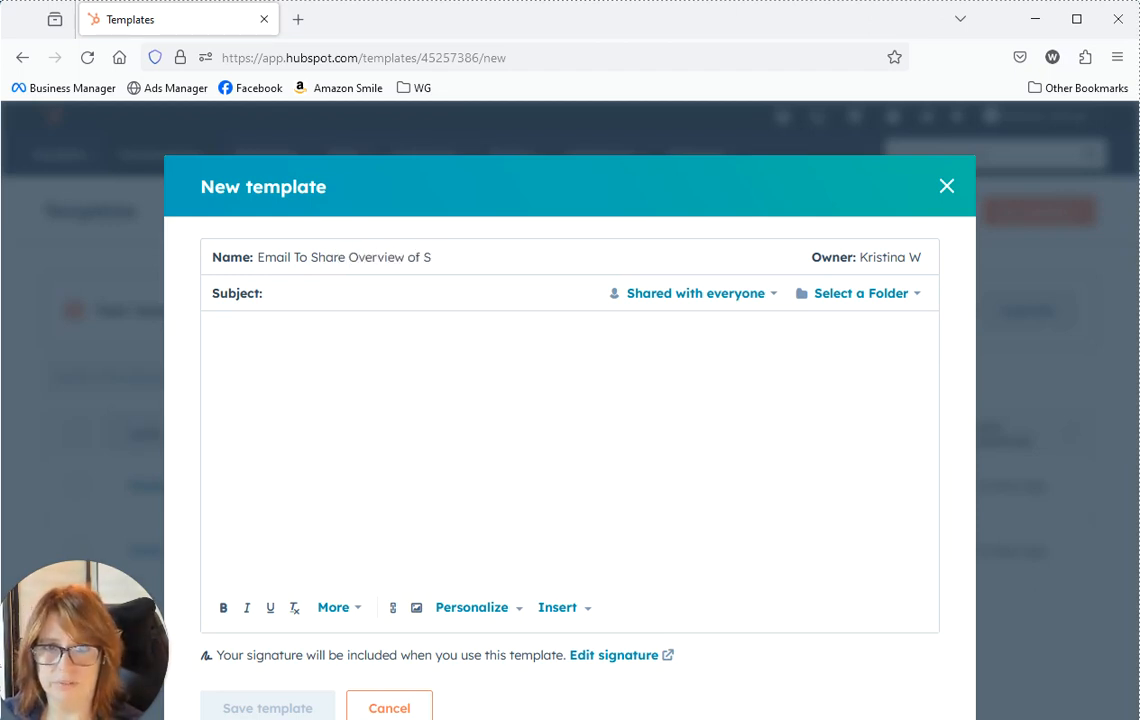
{"action": "type", "text": "ervices and Invite to "}
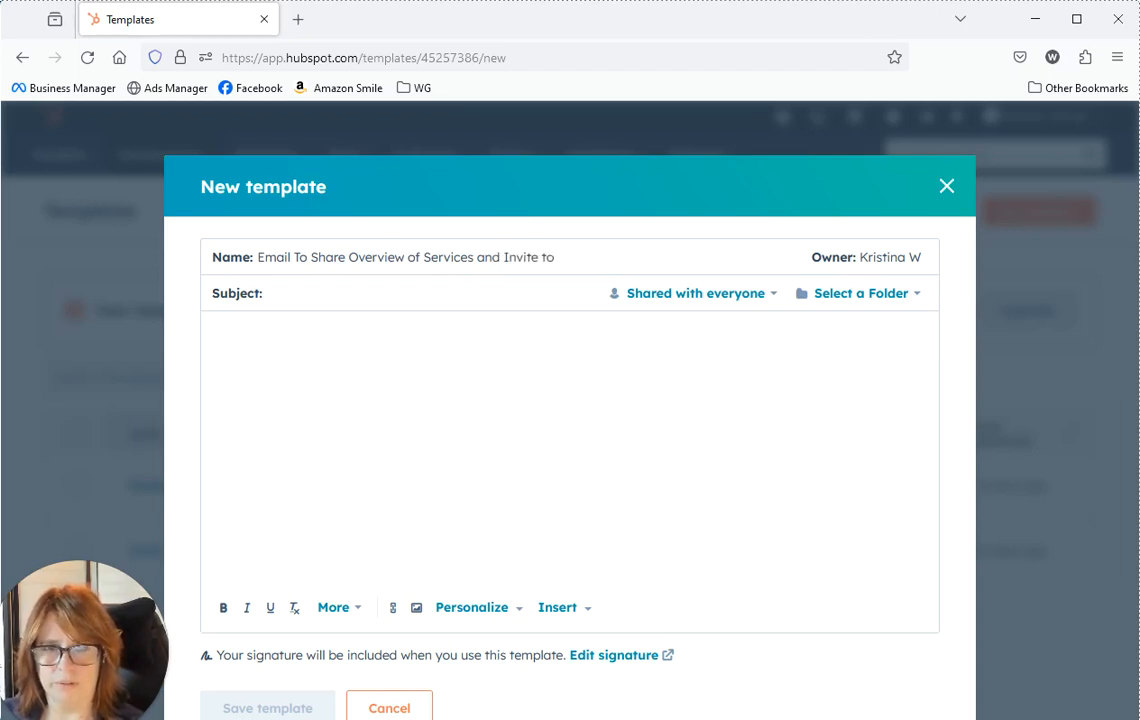
{"action": "type", "text": "a"}
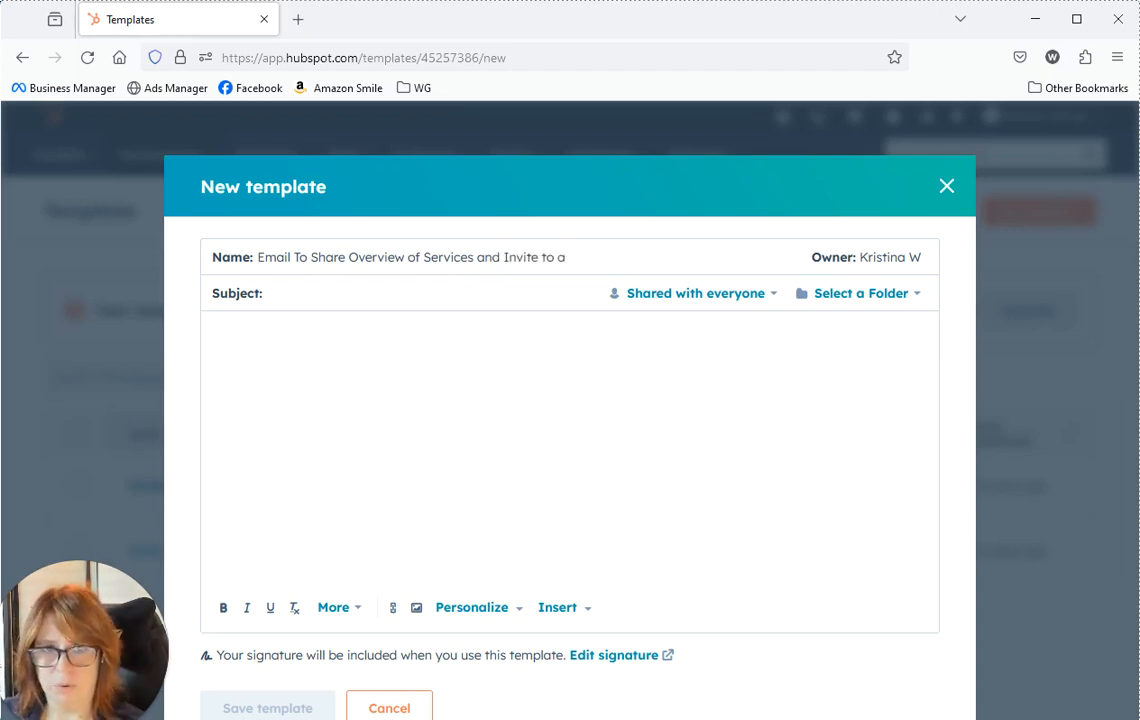
{"action": "type", "text": " Qaul"}
{"action": "key", "text": "BackSpace"}
{"action": "key", "text": "BackSpace"}
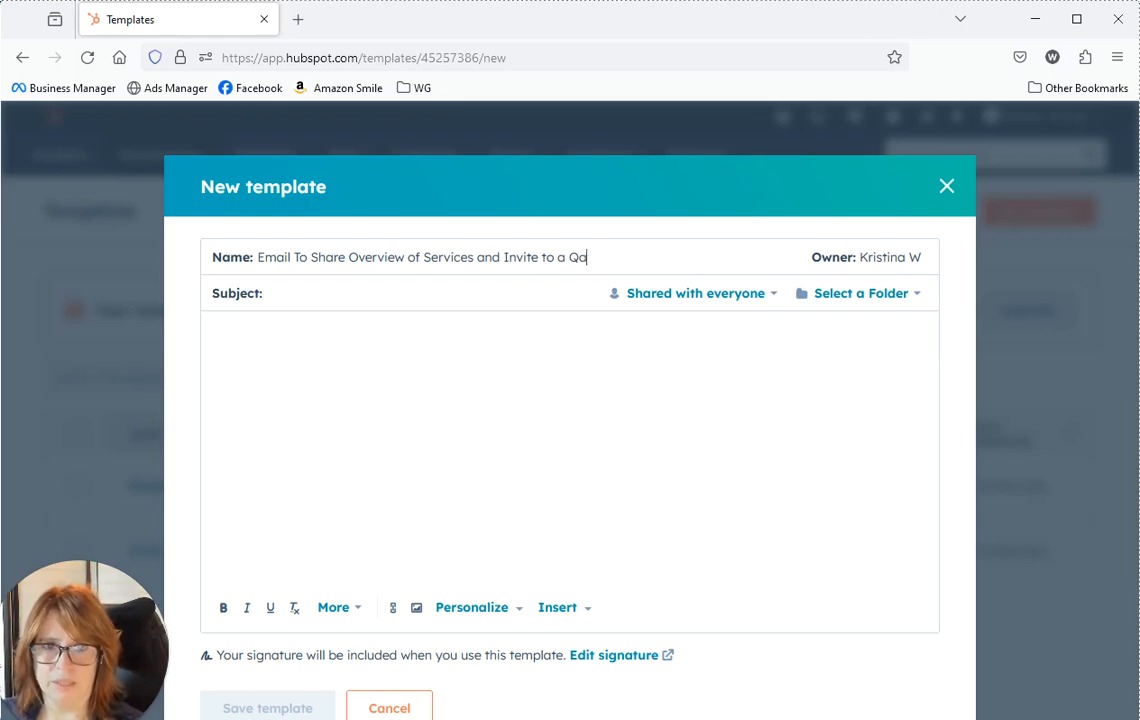
{"action": "key", "text": "BackSpace"}
{"action": "type", "text": "ualificatio"}
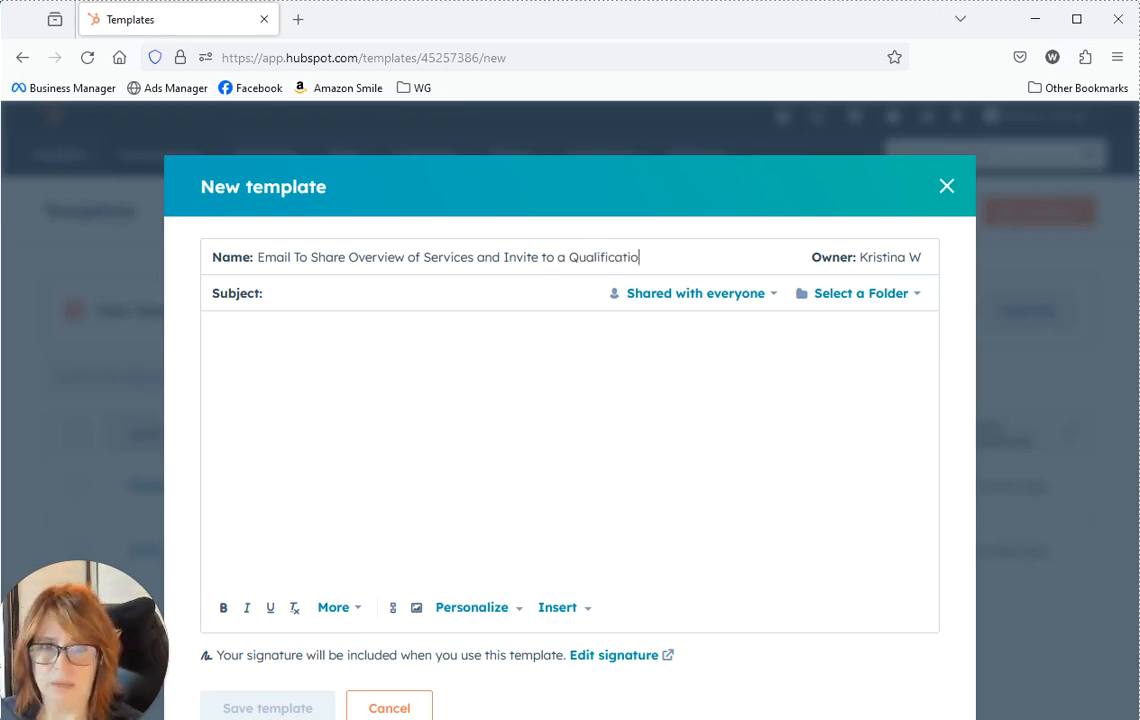
{"action": "type", "text": "n Call"}
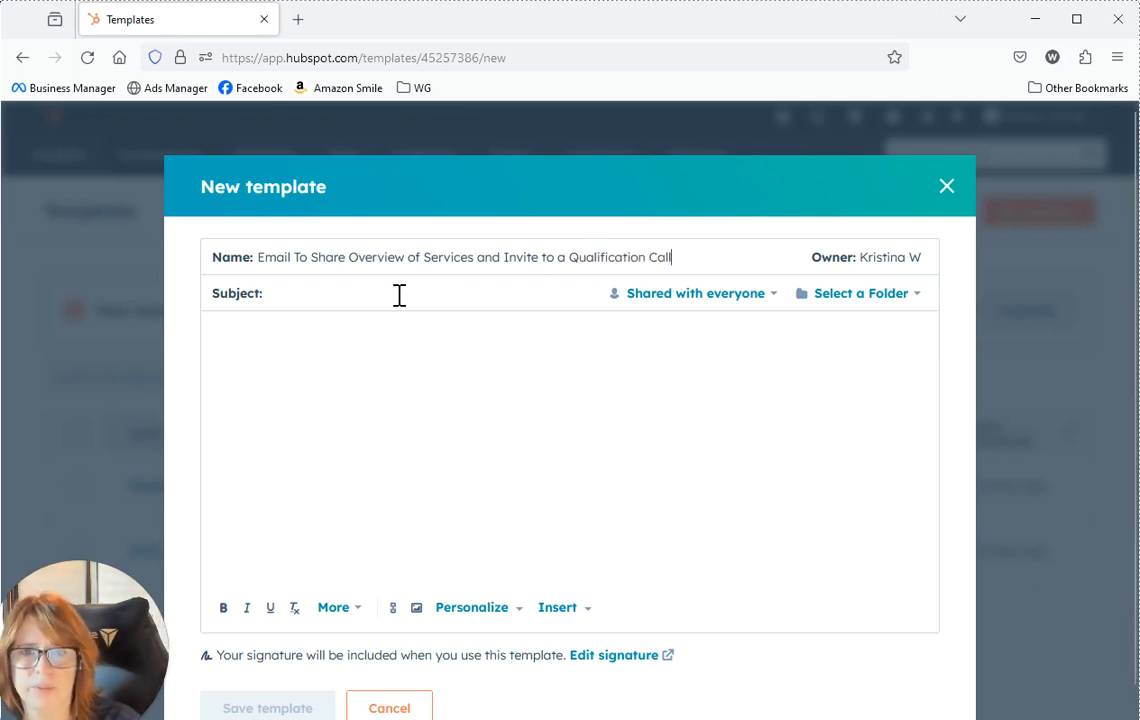
Copy the template text from the "Subject:" line through the P.S. in the Word document and paste it into the HubSpot template's body
{"action": "left_click", "coordinate": [399, 295]}
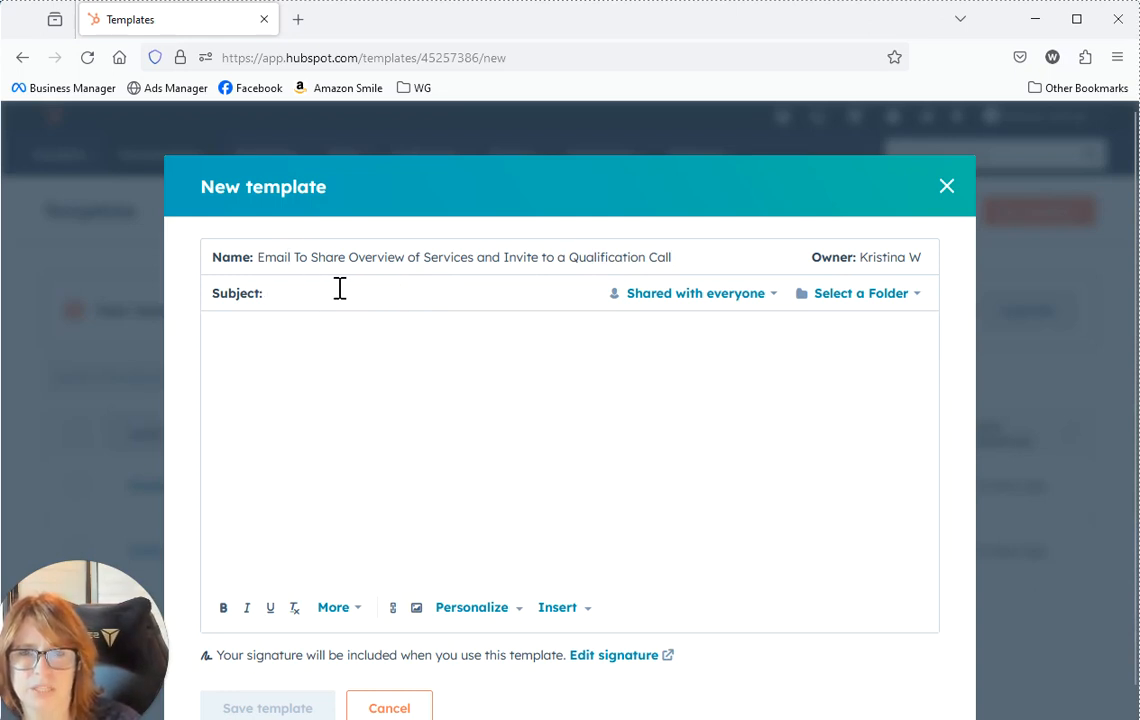
{"action": "key", "text": "alt+Tab"}
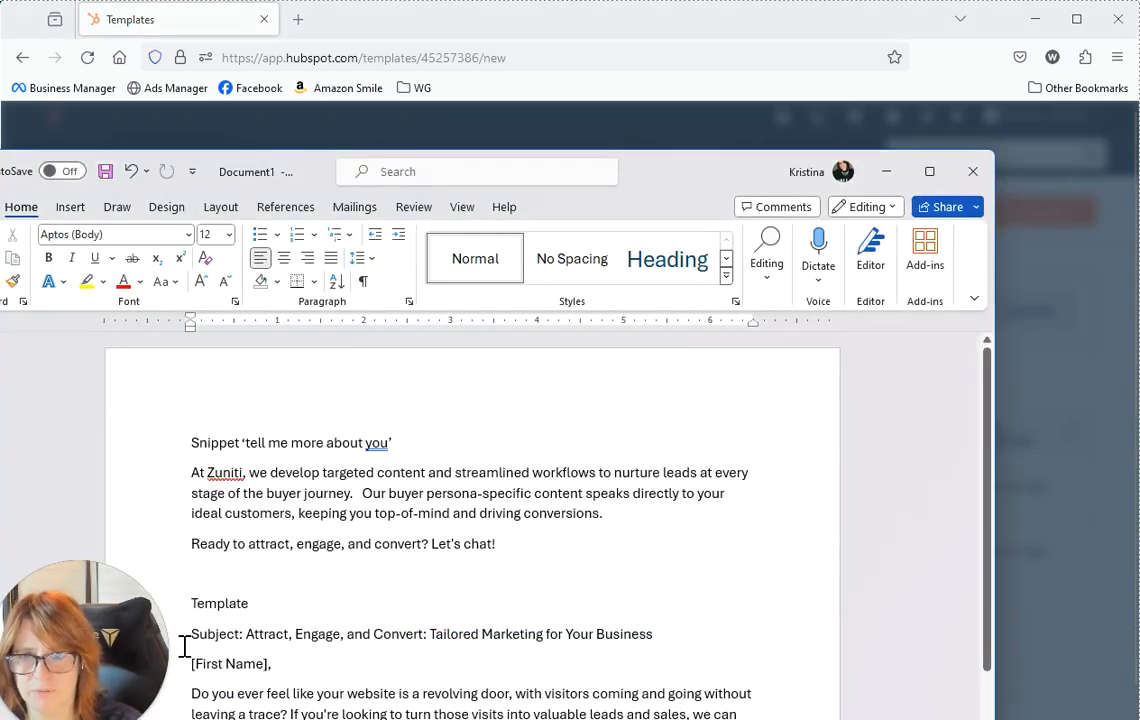
{"action": "left_click_drag", "start_coordinate": [192, 634], "coordinate": [400, 719]}
{"action": "scroll", "coordinate": [470, 500], "scroll_direction": "down", "scroll_amount": 3}
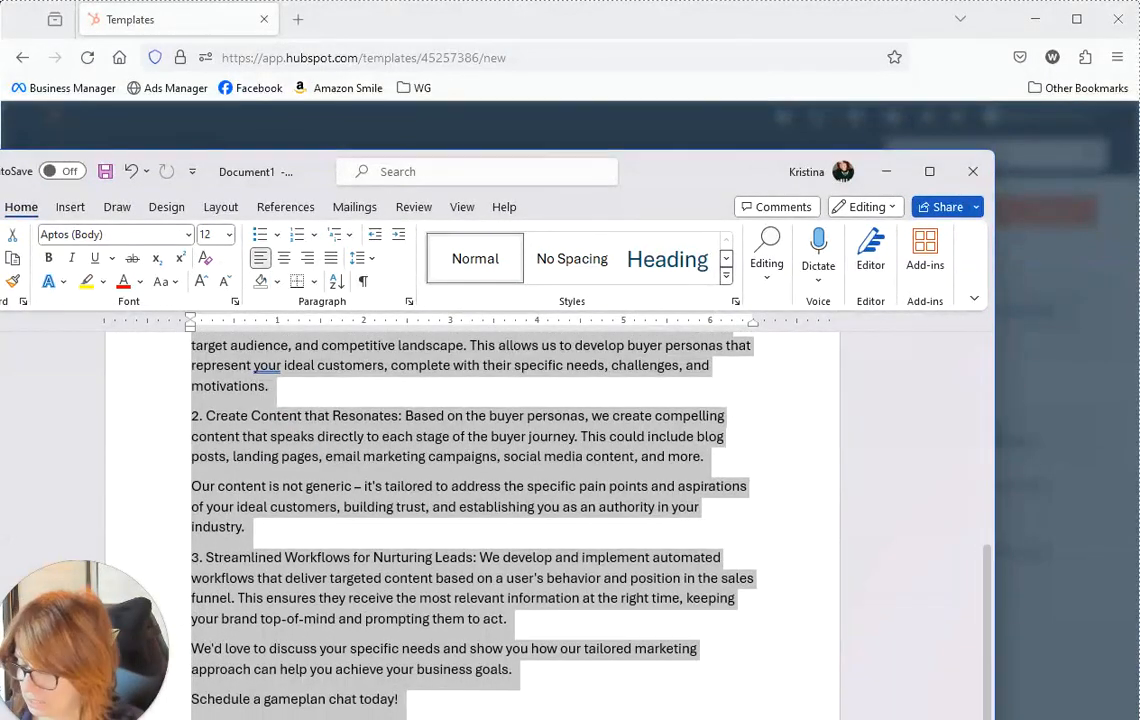
{"action": "left_click", "coordinate": [757, 30]}
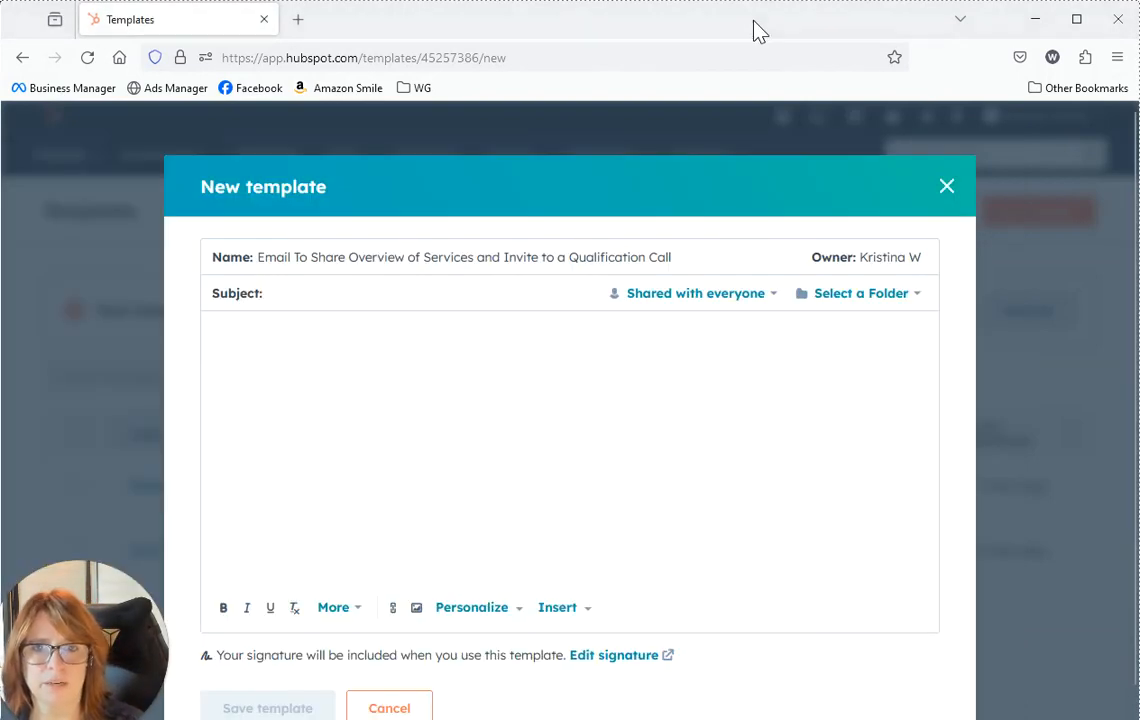
{"action": "right_click", "coordinate": [241, 330]}
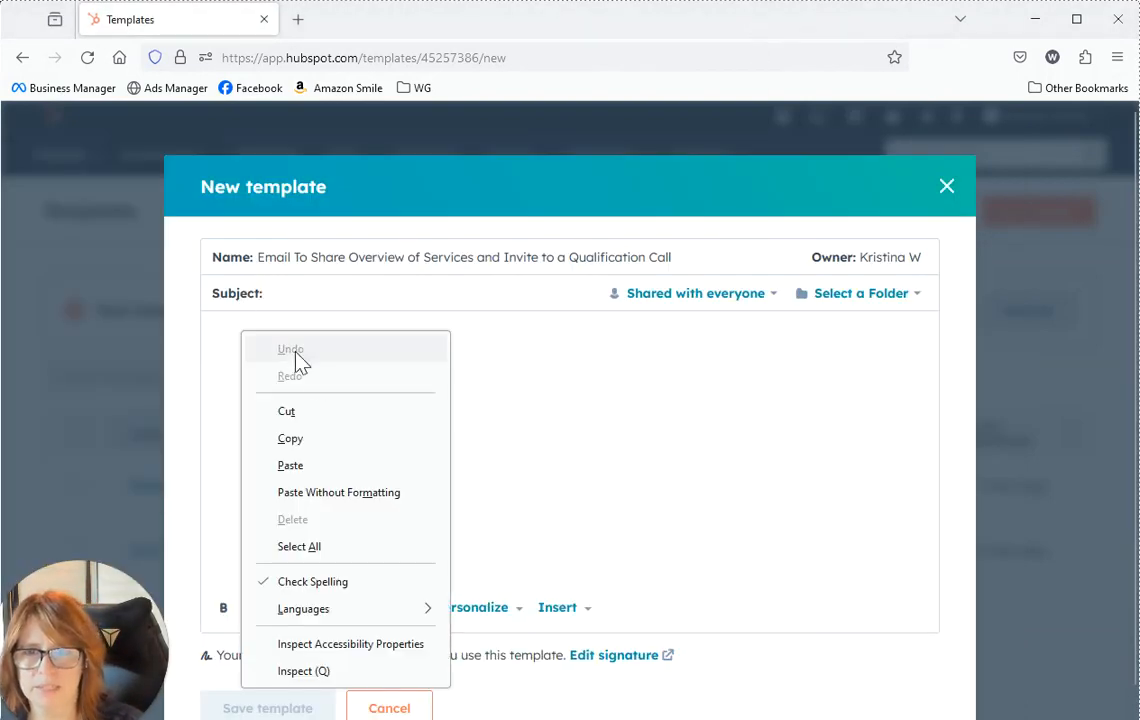
{"action": "left_click", "coordinate": [330, 465]}
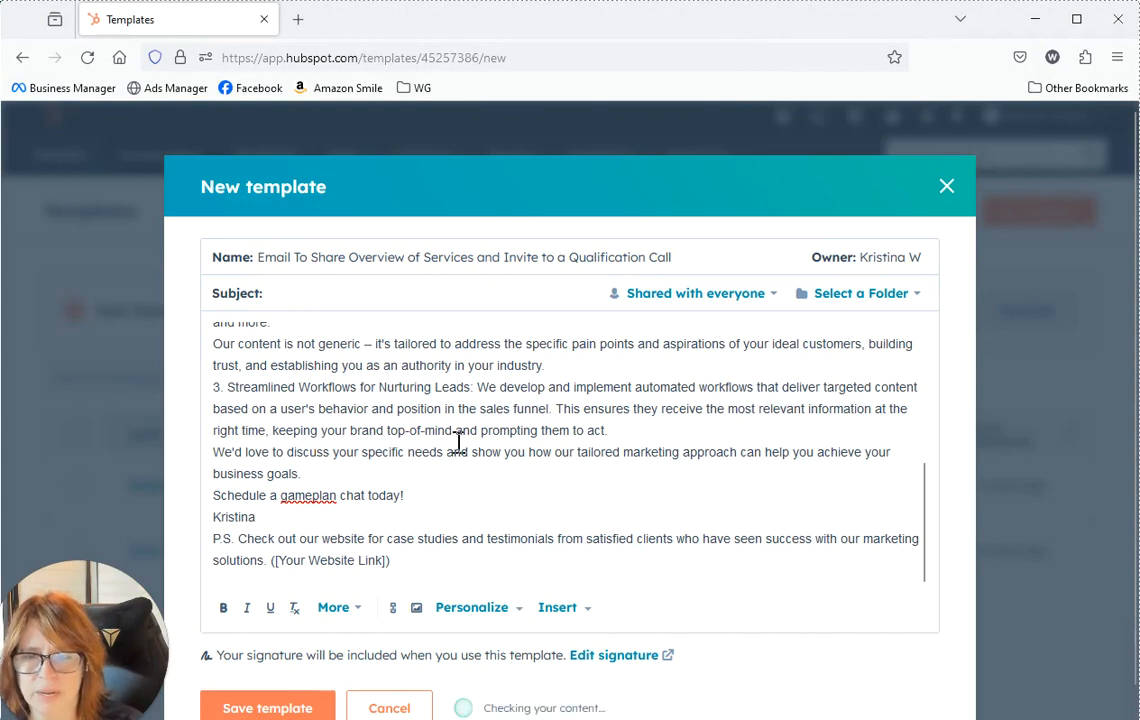
Move "Attract, Engage, and Convert: Tailored Marketing for Your Business" from the body's first line into the Subject field
{"action": "scroll", "coordinate": [460, 440], "scroll_direction": "up", "scroll_amount": 5}
{"action": "left_click_drag", "start_coordinate": [654, 335], "coordinate": [265, 342]}
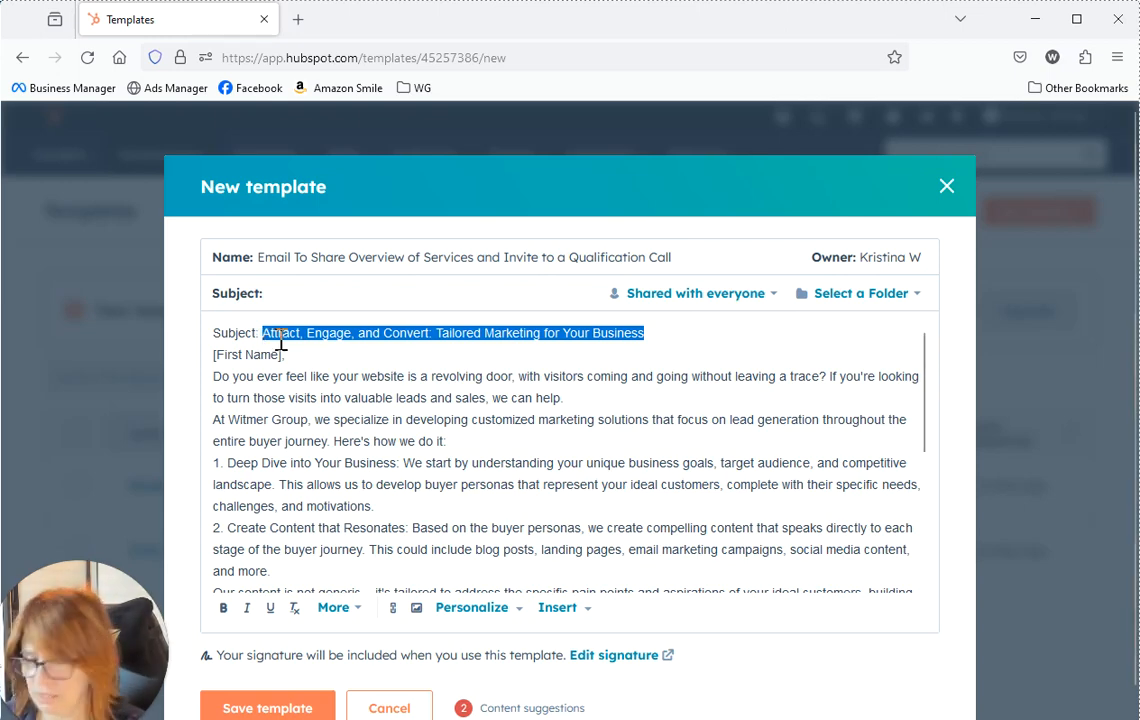
{"action": "key", "text": "ctrl+x"}
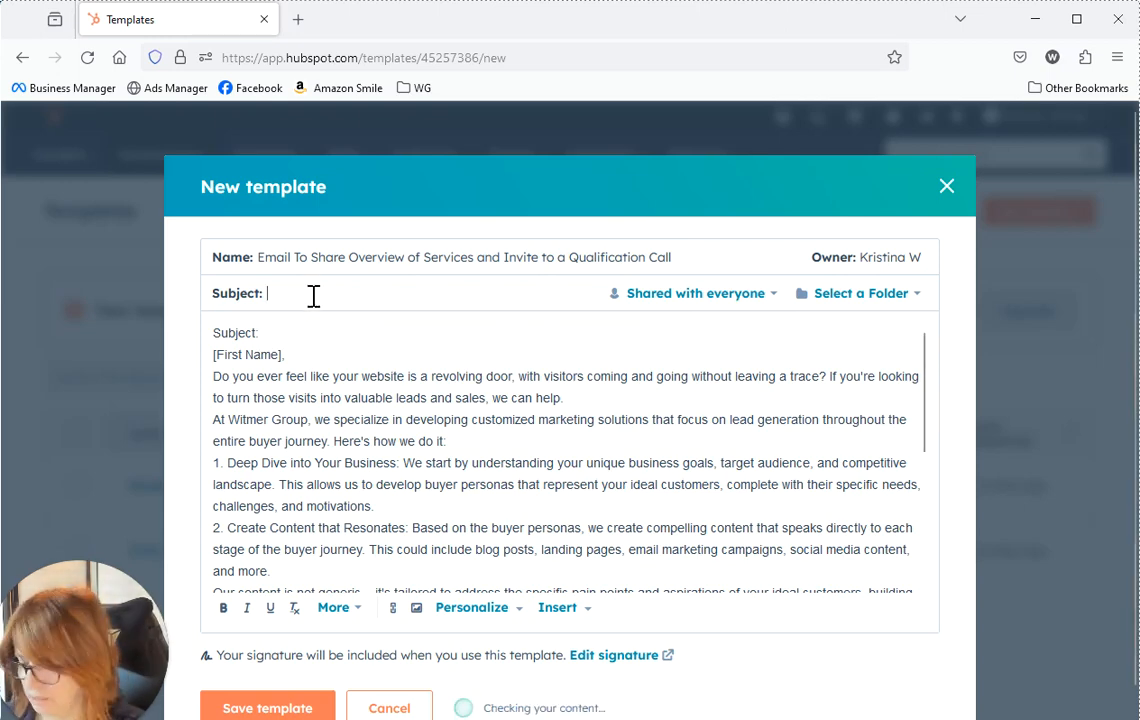
{"action": "left_click", "coordinate": [313, 295]}
{"action": "key", "text": "ctrl+v"}
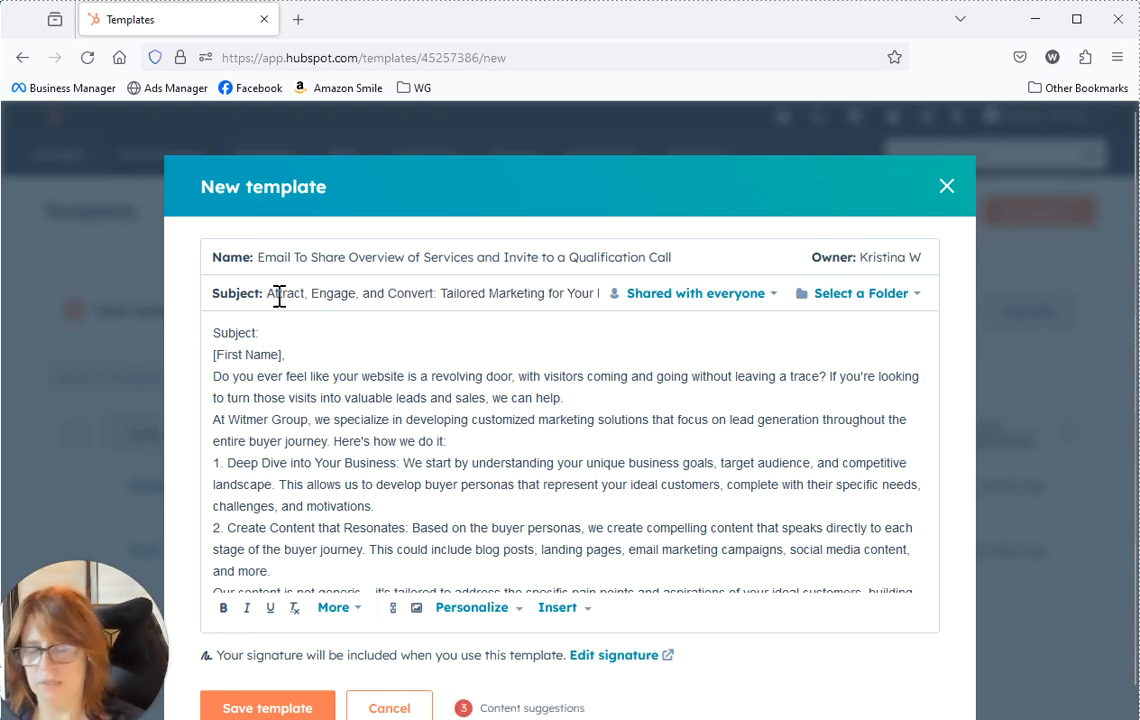
Reword the subject to "How Zuniti Help You Attract, Engage, and Convert", removing the text from the colon onward
{"action": "type", "text": "How Z"}
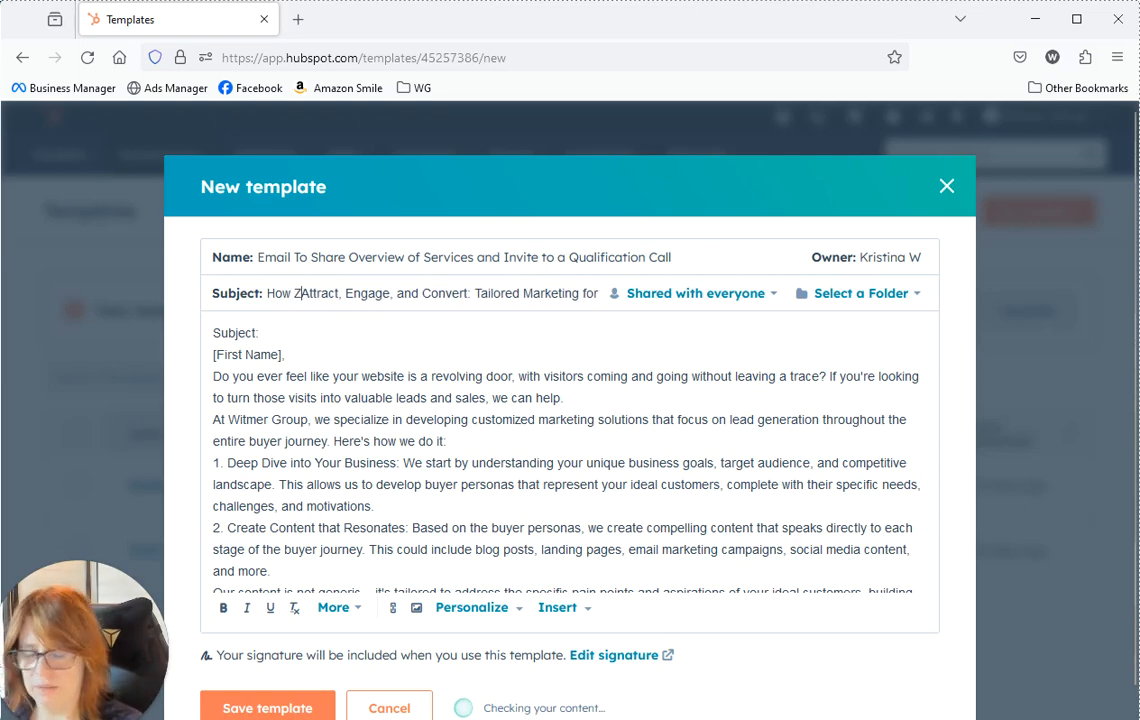
{"action": "type", "text": "uniti"}
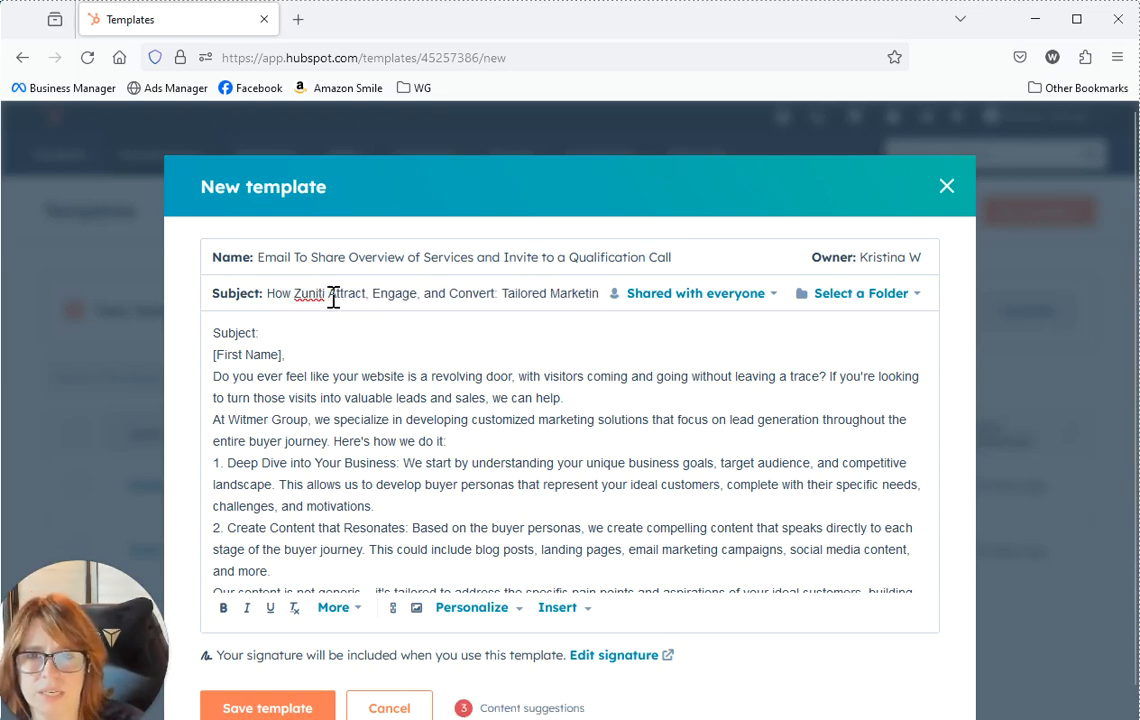
{"action": "left_click_drag", "start_coordinate": [333, 299], "coordinate": [621, 299]}
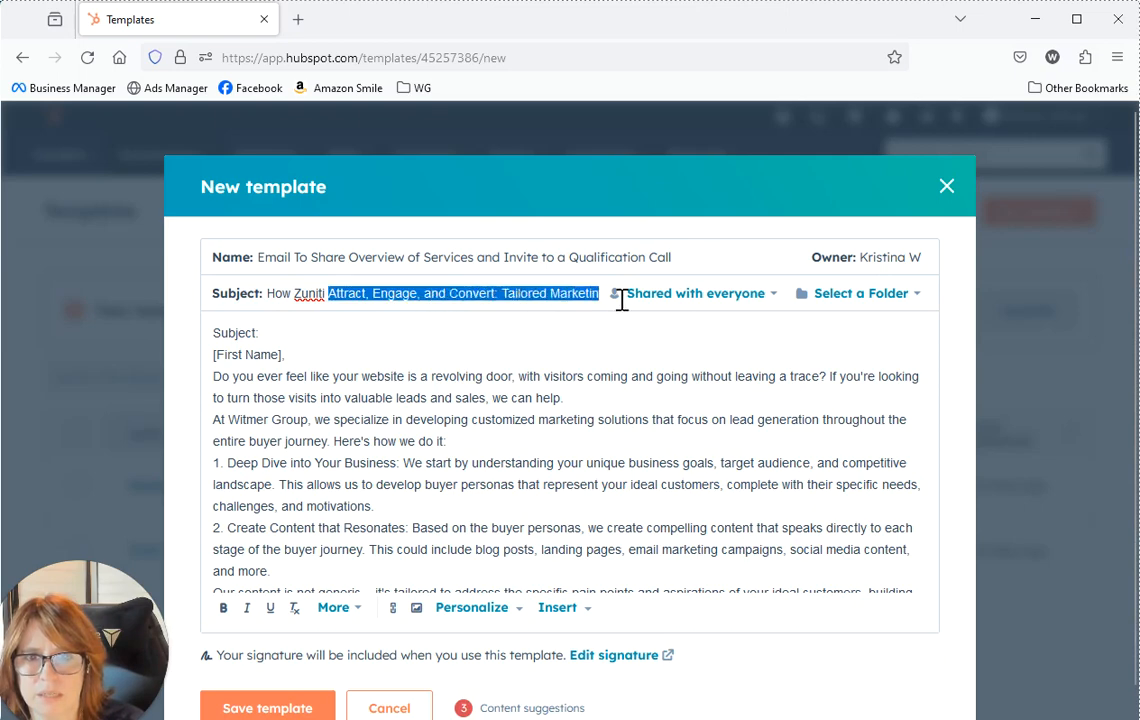
{"action": "left_click", "coordinate": [501, 294]}
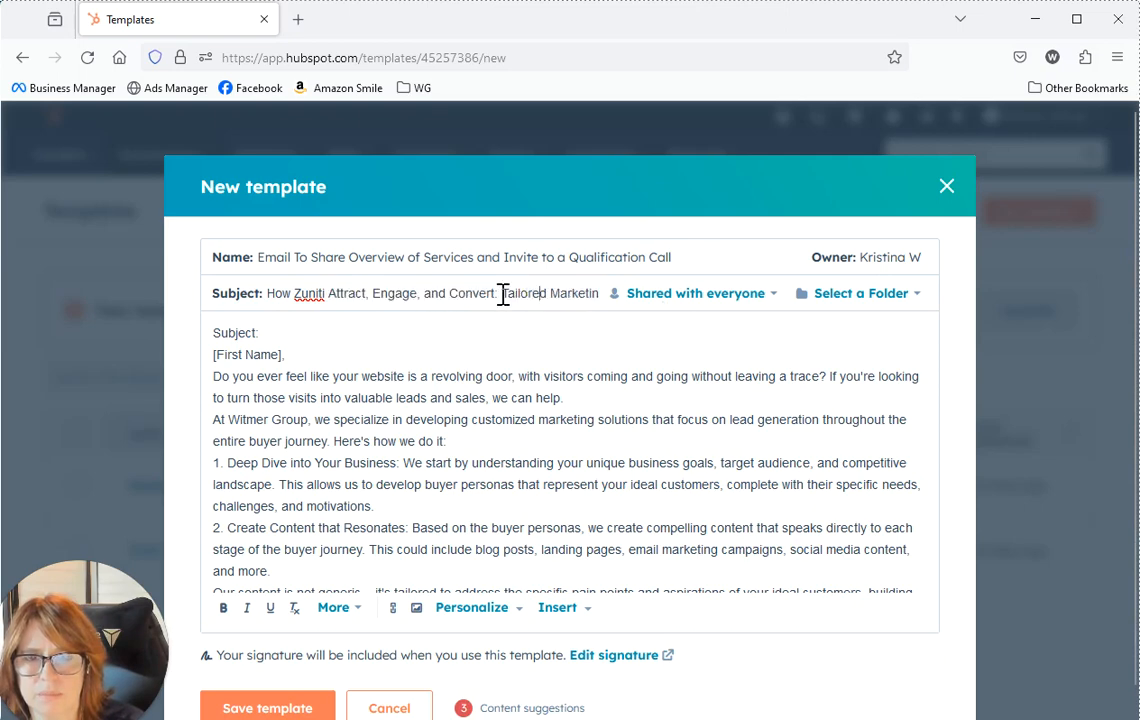
{"action": "left_click", "coordinate": [331, 293]}
{"action": "type", "text": "Help You"}
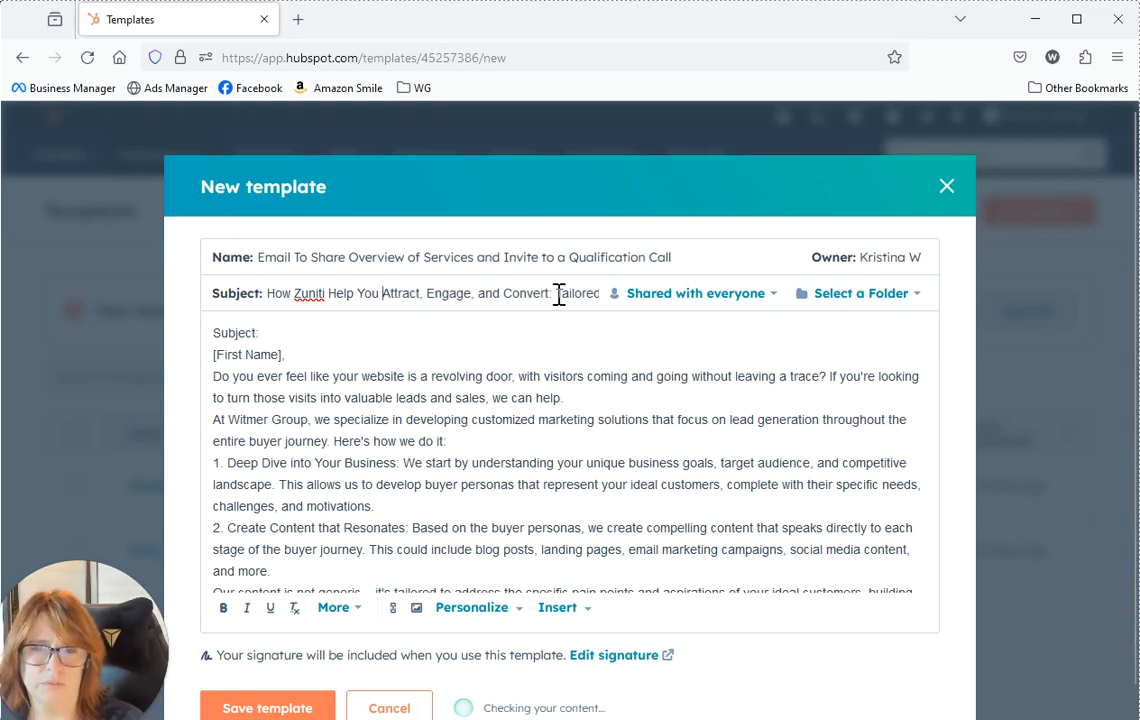
{"action": "left_click_drag", "start_coordinate": [550, 294], "coordinate": [785, 310]}
{"action": "key", "text": "BackSpace"}
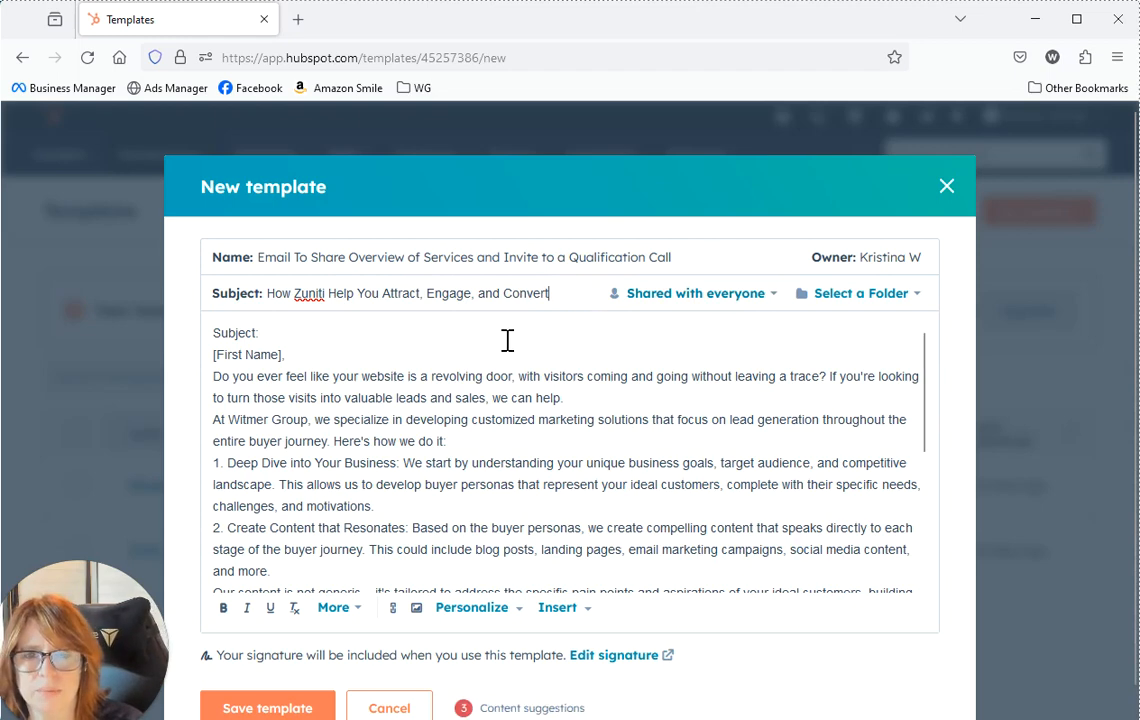
Delete the leftover "Subject:" line from the body and add a blank line below the greeting
{"action": "left_click_drag", "start_coordinate": [326, 336], "coordinate": [207, 343]}
{"action": "key", "text": "BackSpace"}
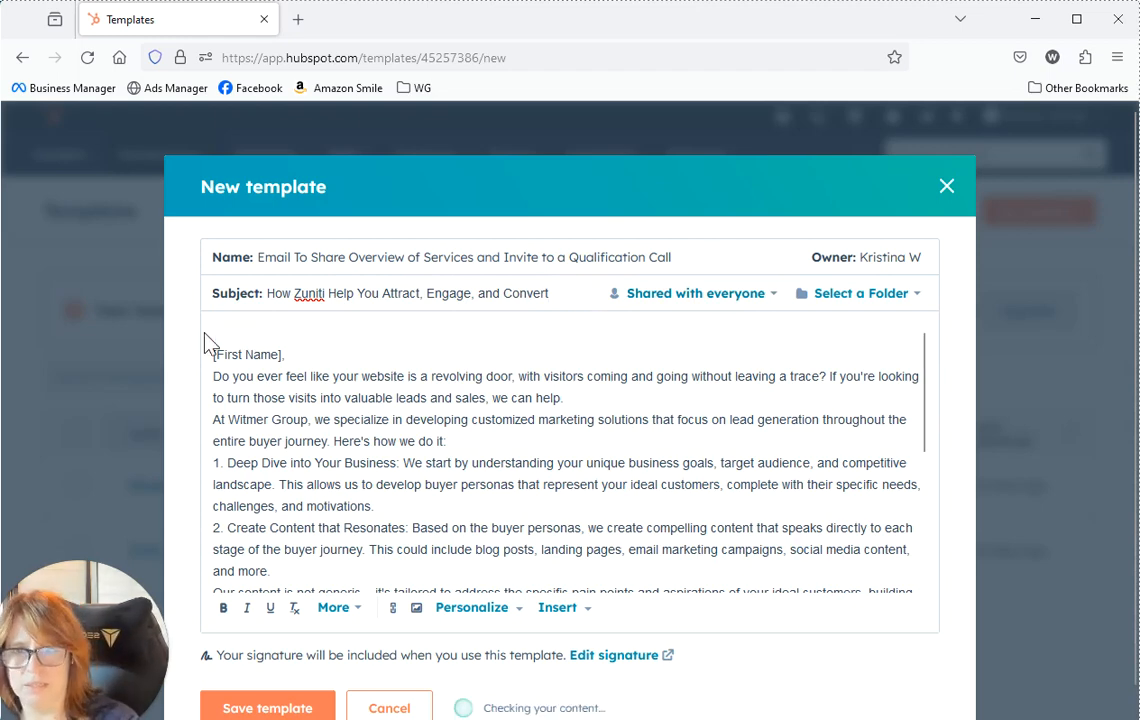
{"action": "key", "text": "Delete"}
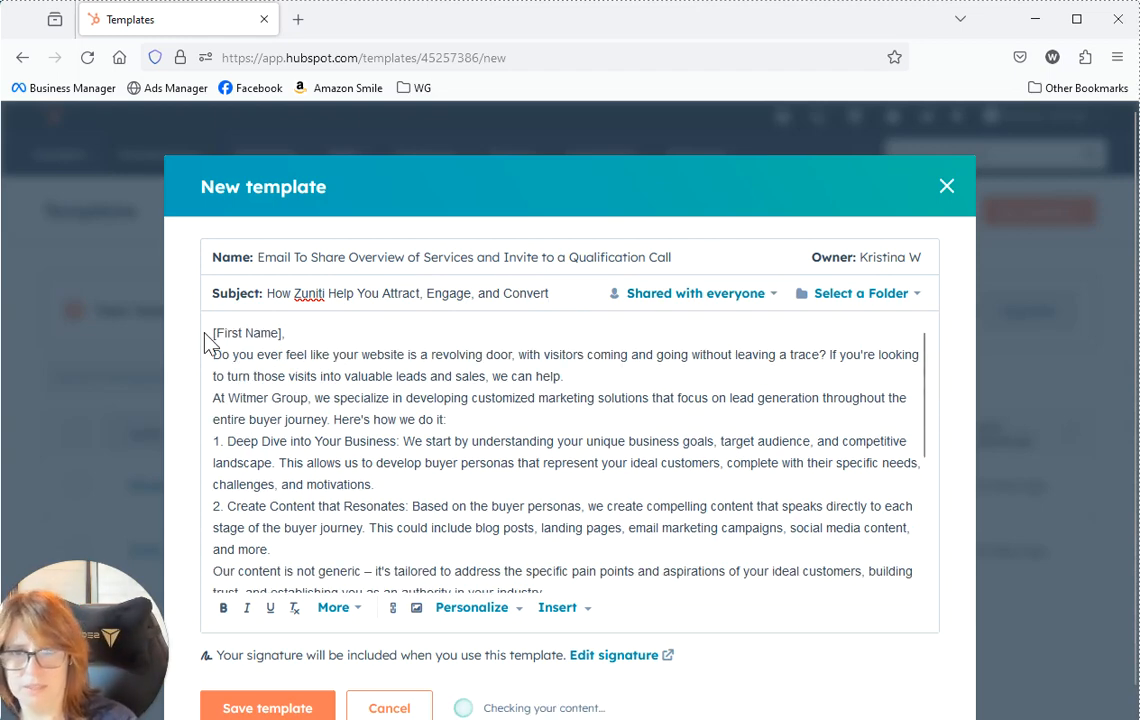
{"action": "left_click", "coordinate": [306, 326]}
{"action": "key", "text": "Return"}
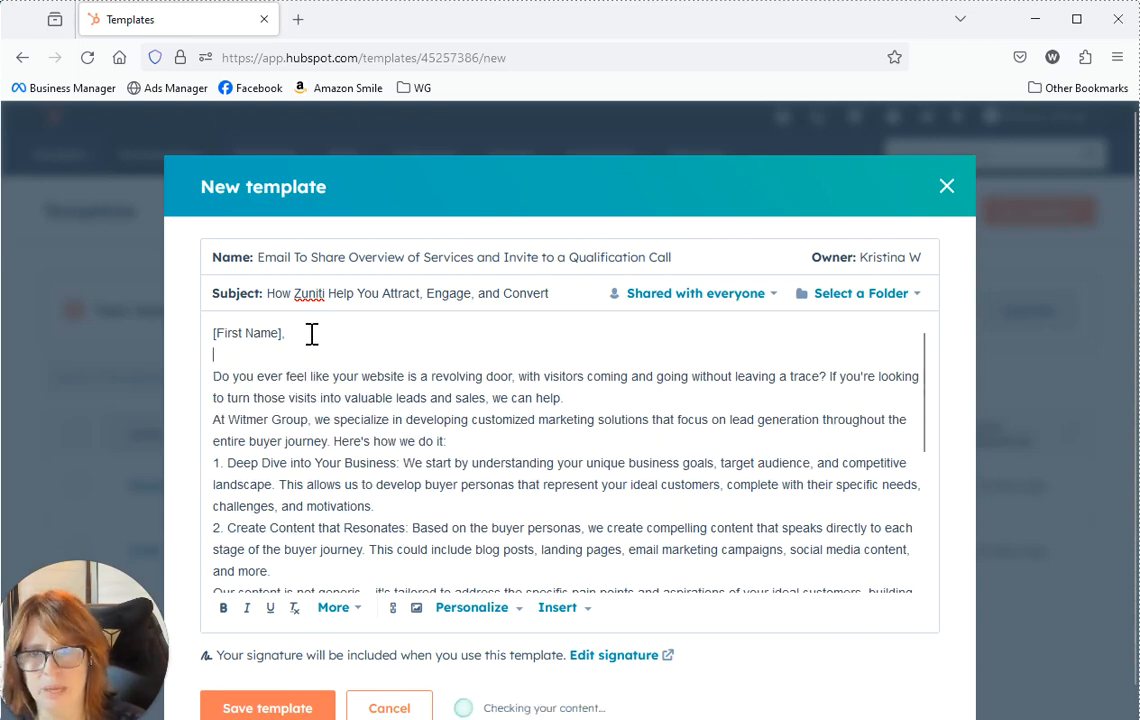
Replace the [First Name] placeholder in the greeting with the contact's First name personalization token, keeping the comma after it
{"action": "left_click_drag", "start_coordinate": [212, 333], "coordinate": [284, 337]}
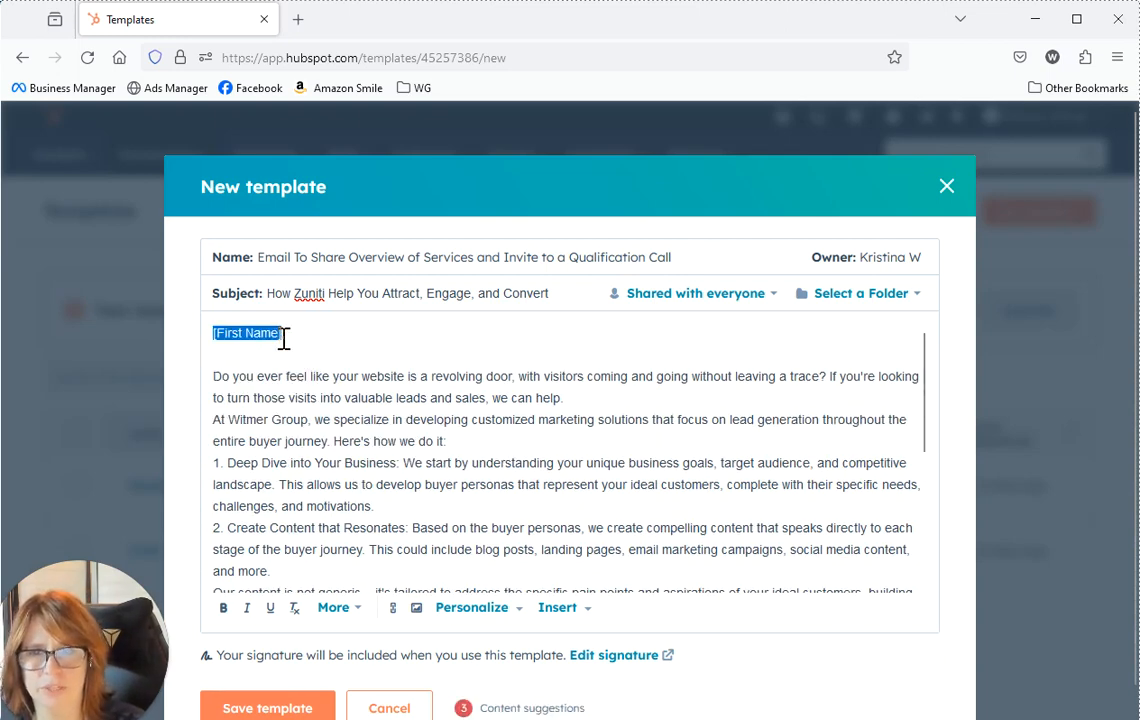
{"action": "key", "text": "Delete"}
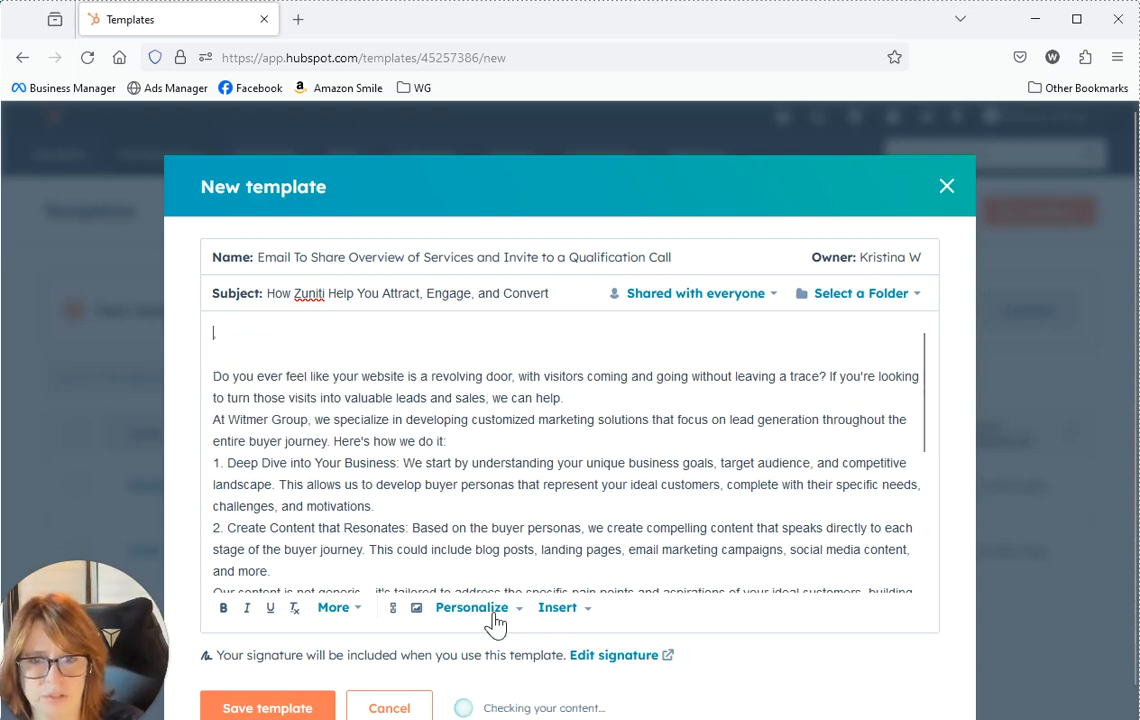
{"action": "left_click", "coordinate": [480, 608]}
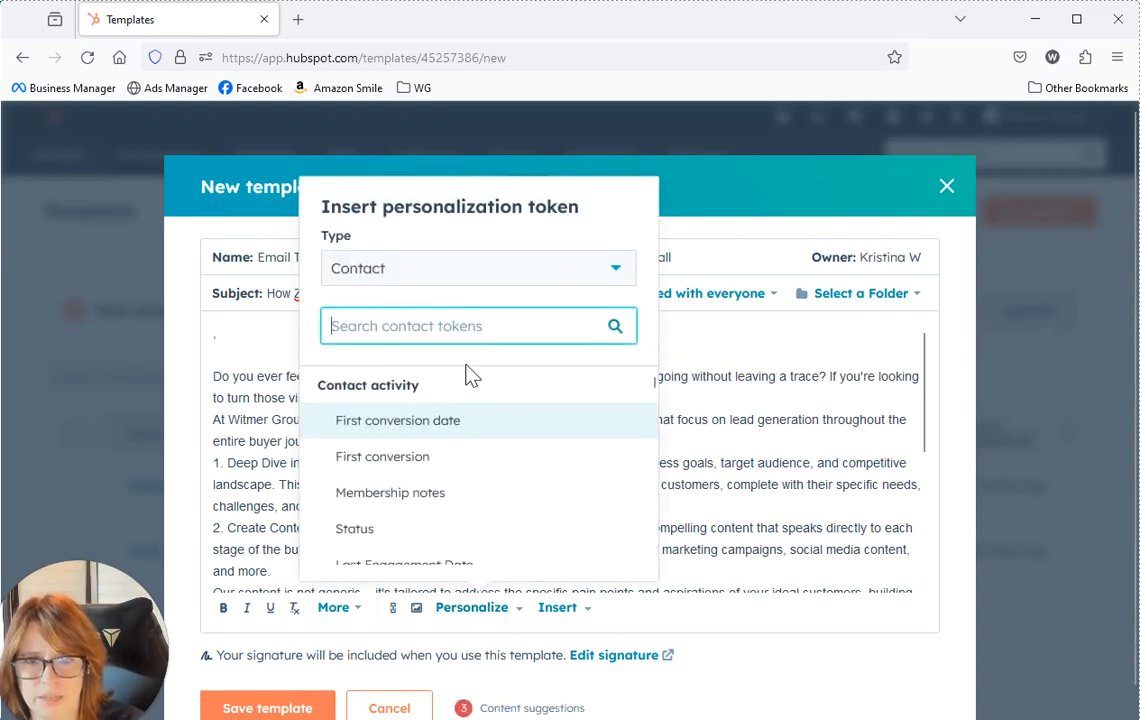
{"action": "type", "text": "name"}
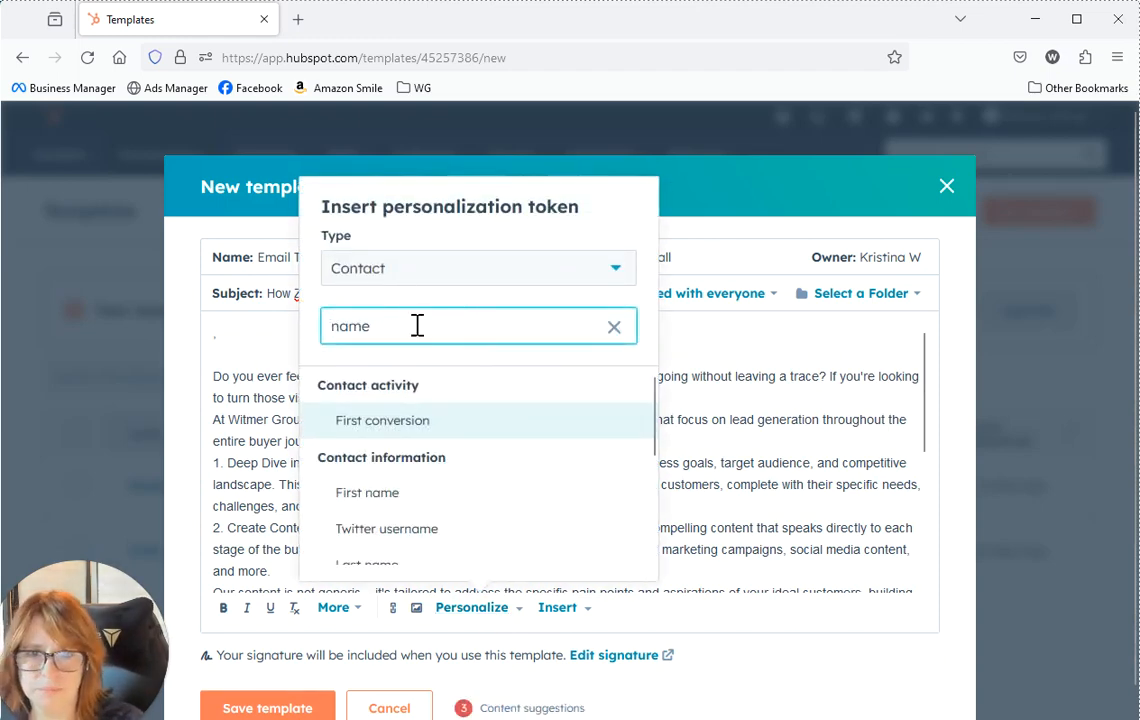
{"action": "left_click", "coordinate": [403, 500]}
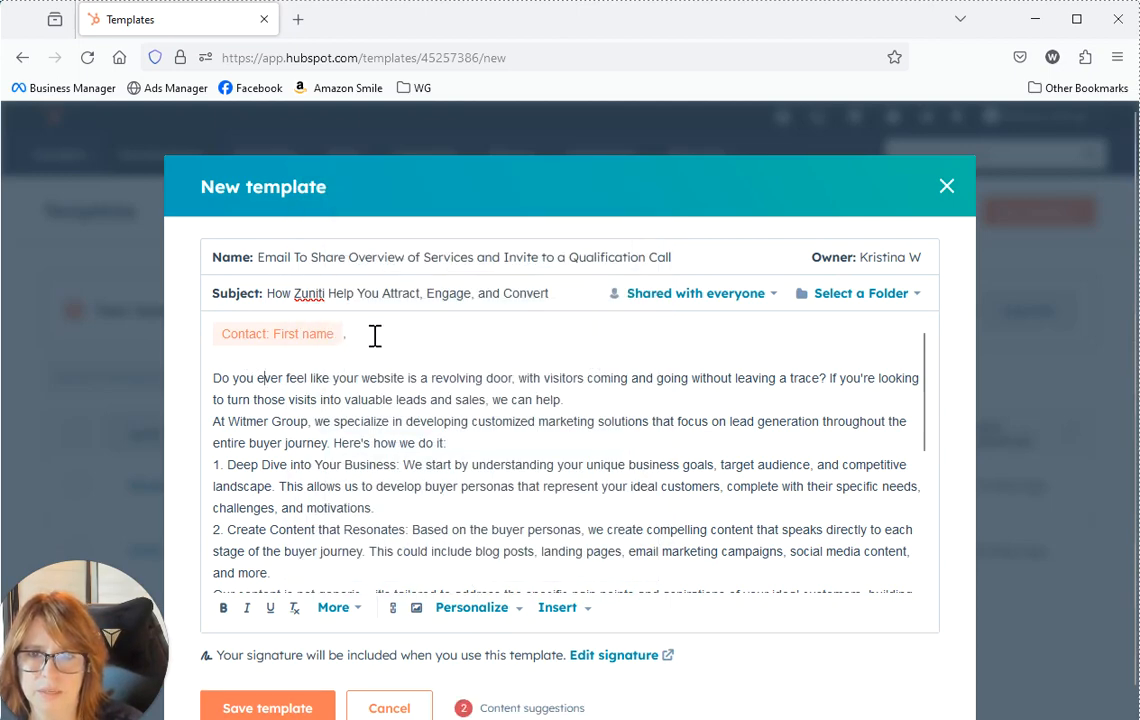
{"action": "type", "text": ","}
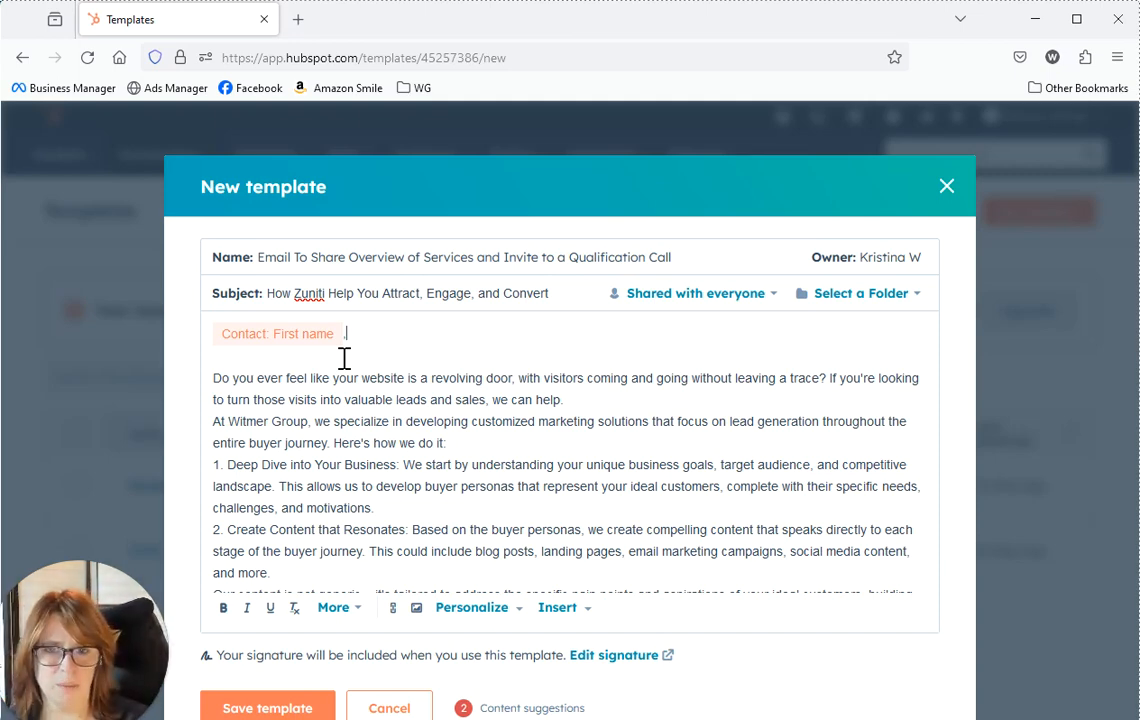
Add a blank line after each of the body's first five paragraphs, from the opening question through "Our content is not generic"
{"action": "left_click", "coordinate": [598, 404]}
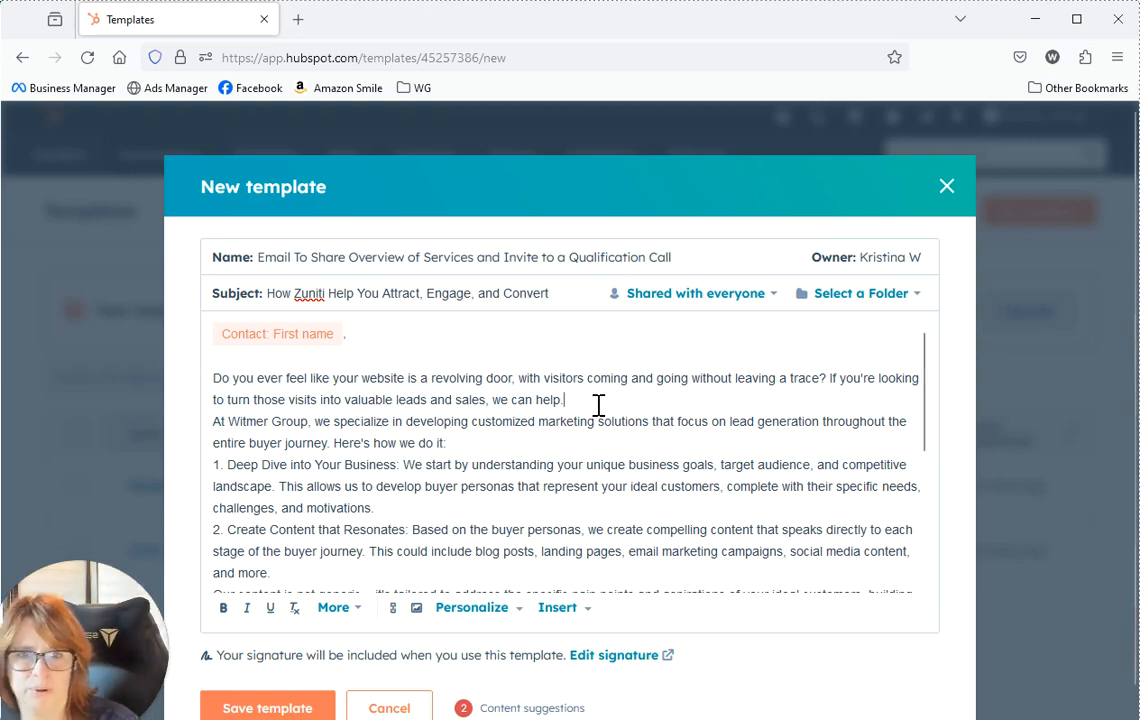
{"action": "key", "text": "Return"}
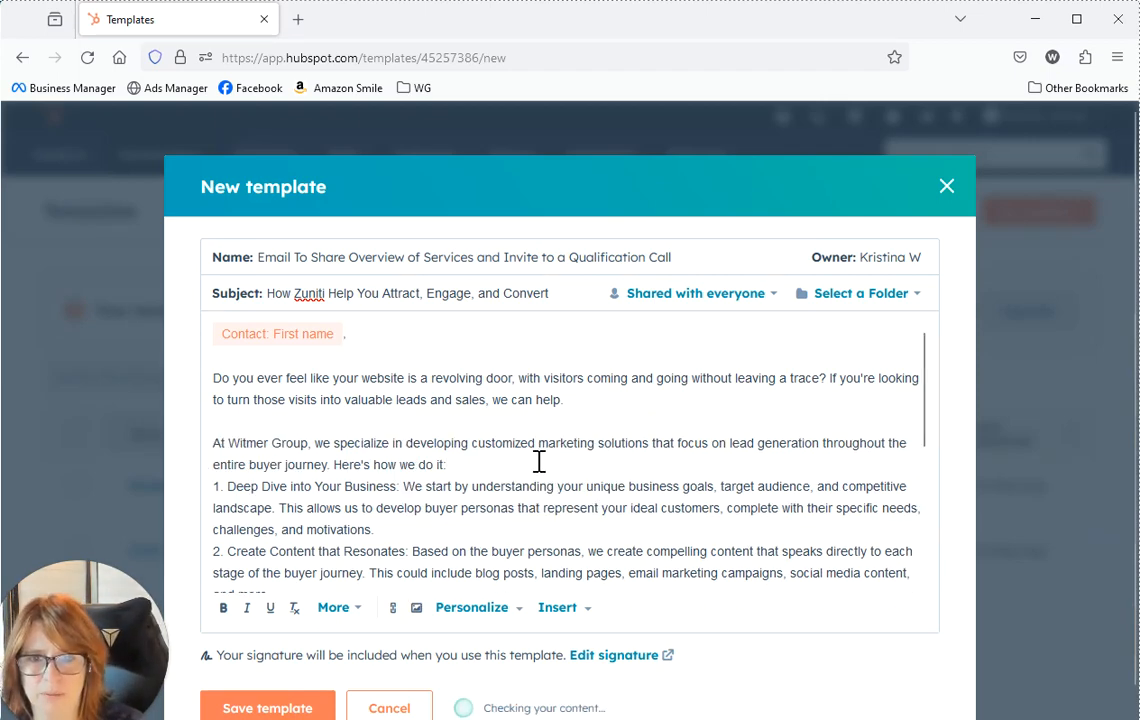
{"action": "left_click", "coordinate": [540, 460]}
{"action": "key", "text": "Return"}
{"action": "scroll", "coordinate": [536, 513], "scroll_direction": "down", "scroll_amount": 3}
{"action": "left_click", "coordinate": [390, 385]}
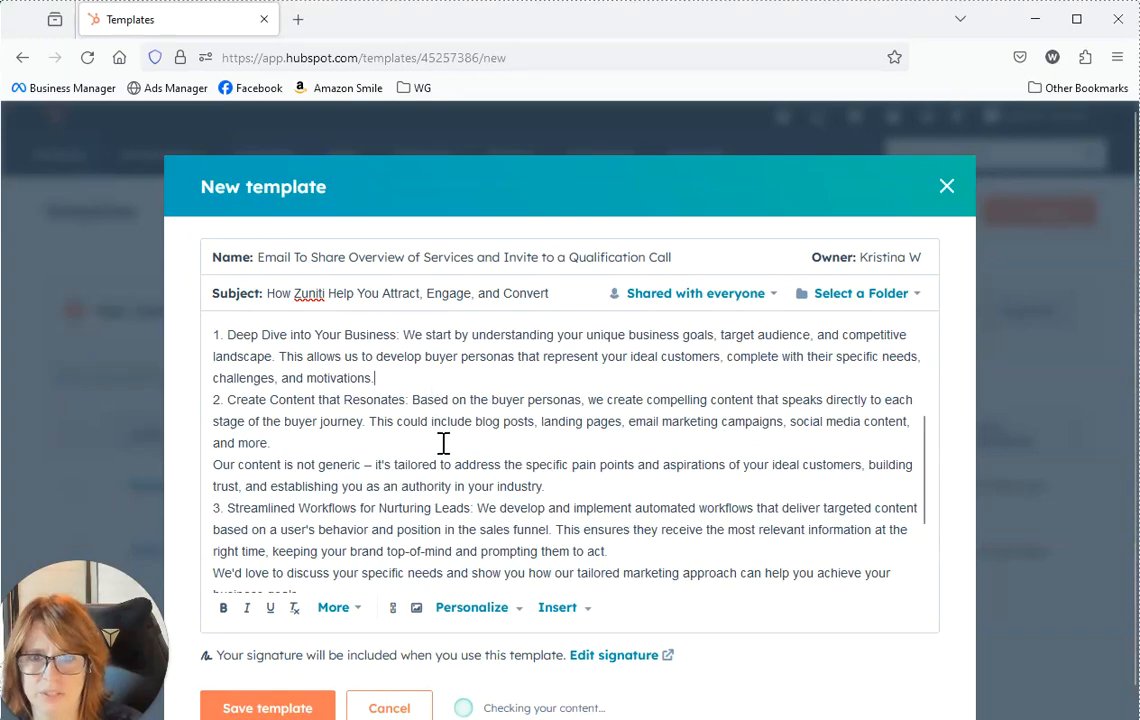
{"action": "key", "text": "Return"}
{"action": "left_click", "coordinate": [419, 469]}
{"action": "key", "text": "Return"}
{"action": "left_click", "coordinate": [556, 528]}
{"action": "key", "text": "Return"}
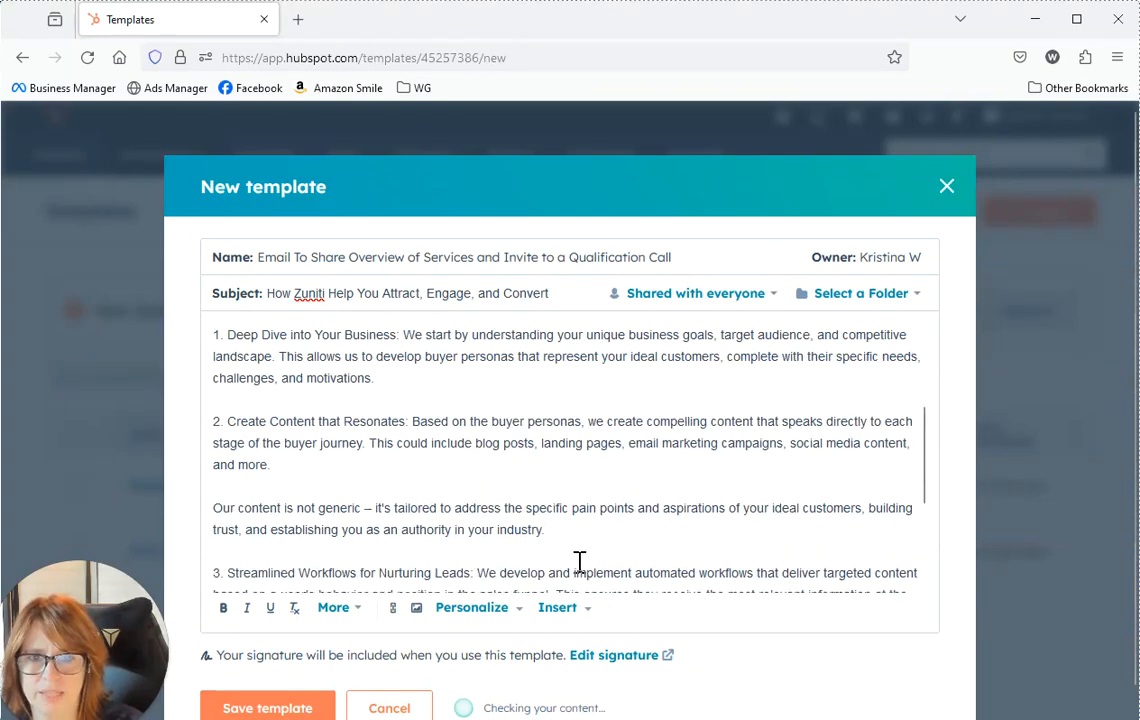
Add blank lines after item 3, after the "We'd love to discuss" paragraph, and between the sender's name and the P.S
{"action": "scroll", "coordinate": [585, 540], "scroll_direction": "down", "scroll_amount": 3}
{"action": "left_click", "coordinate": [610, 446]}
{"action": "key", "text": "Return"}
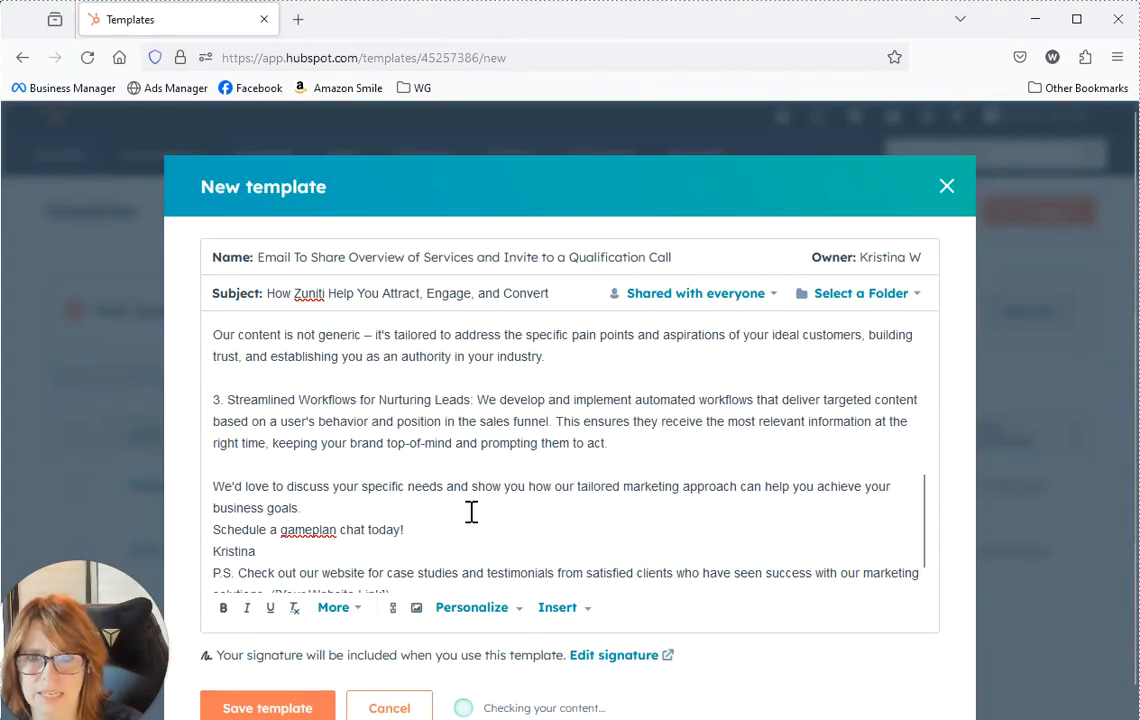
{"action": "left_click", "coordinate": [462, 507]}
{"action": "key", "text": "Return"}
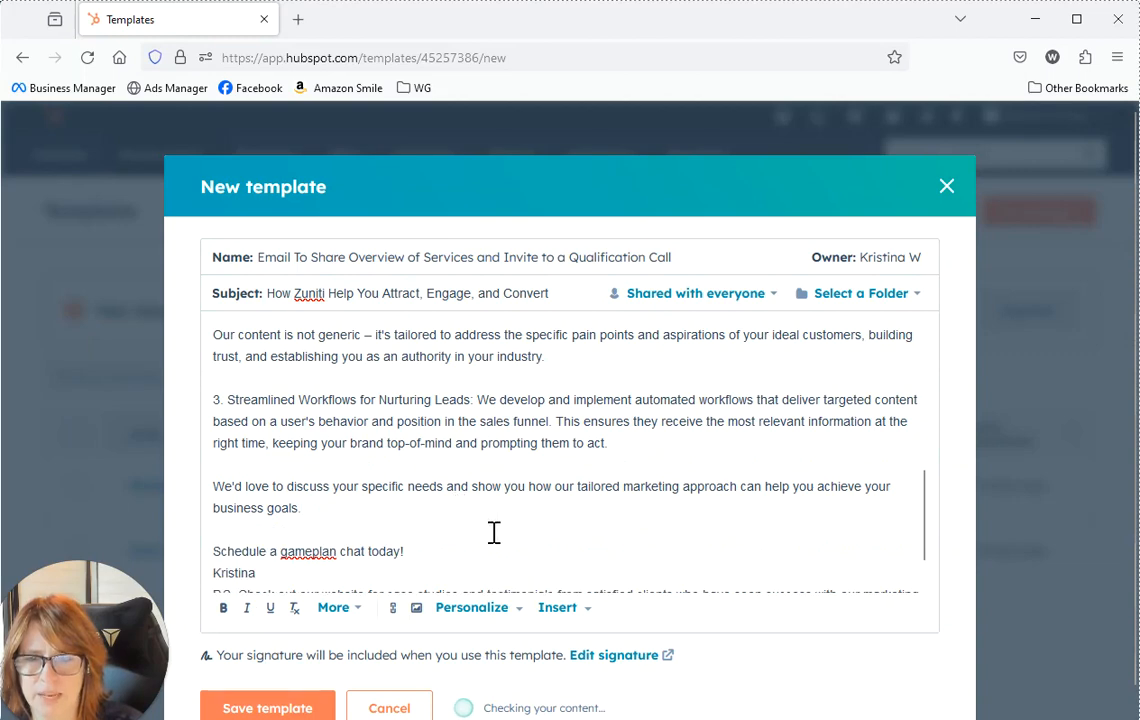
{"action": "scroll", "coordinate": [491, 532], "scroll_direction": "down", "scroll_amount": 1}
{"action": "left_click", "coordinate": [340, 521]}
{"action": "key", "text": "Return"}
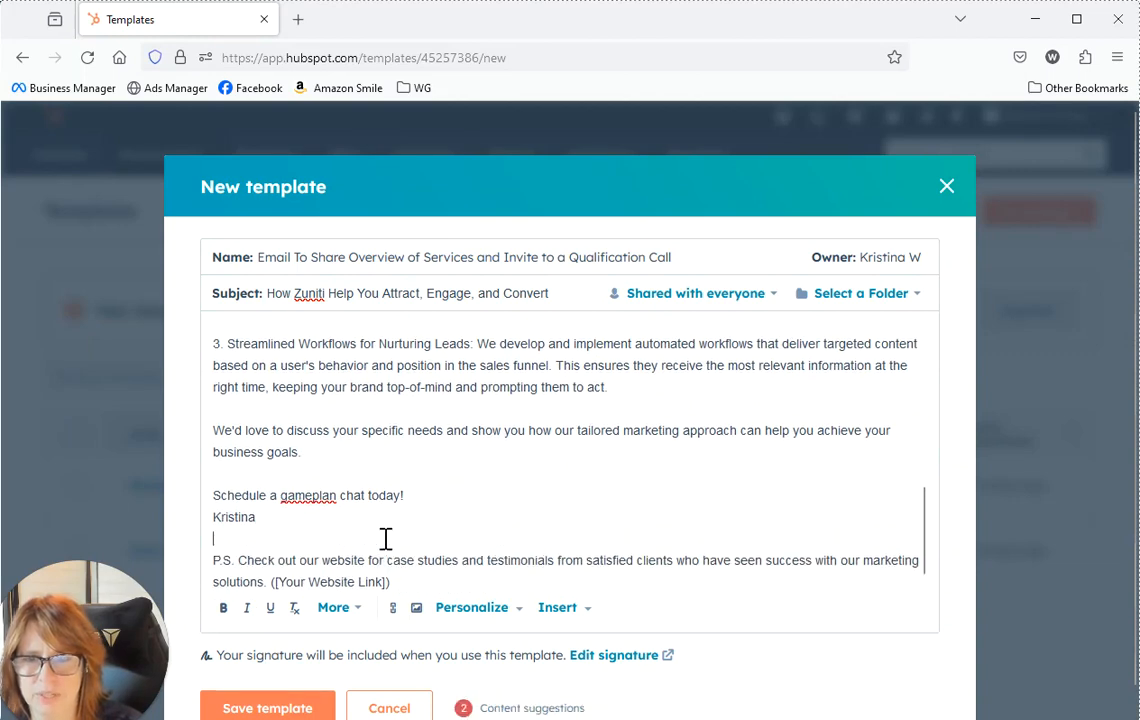
Insert the contact's Company name personalization token before "website" in the opening sentence
{"action": "scroll", "coordinate": [738, 422], "scroll_direction": "up", "scroll_amount": 10}
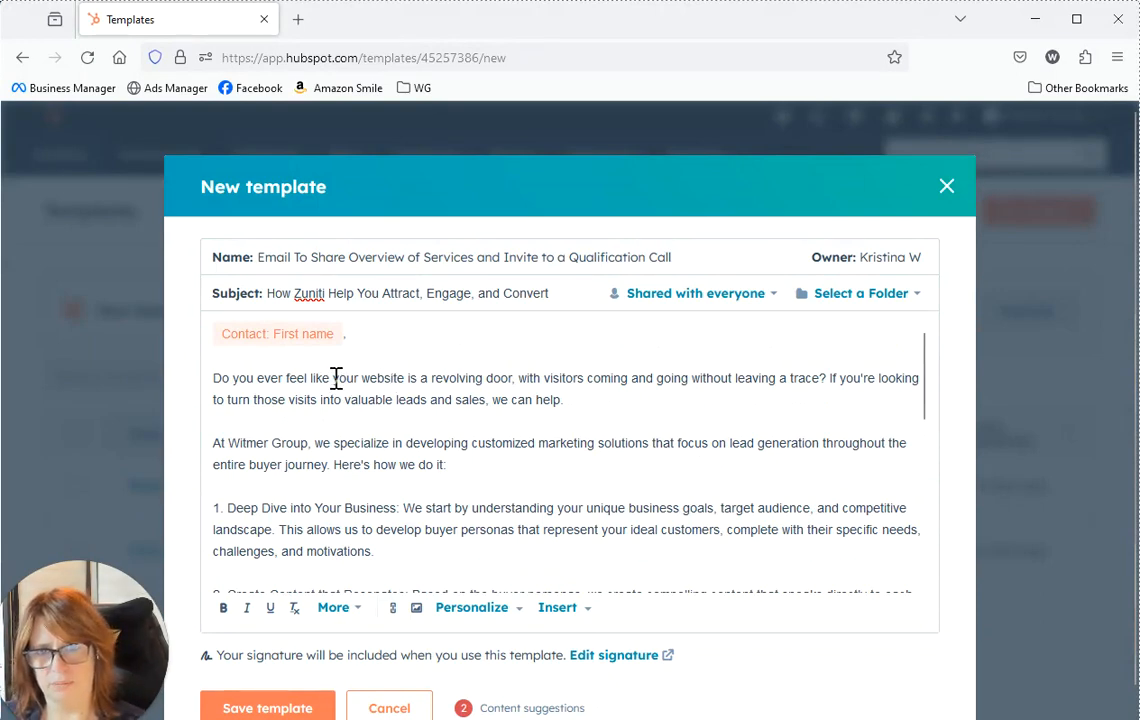
{"action": "left_click_drag", "start_coordinate": [334, 378], "coordinate": [362, 380]}
{"action": "left_click", "coordinate": [370, 382]}
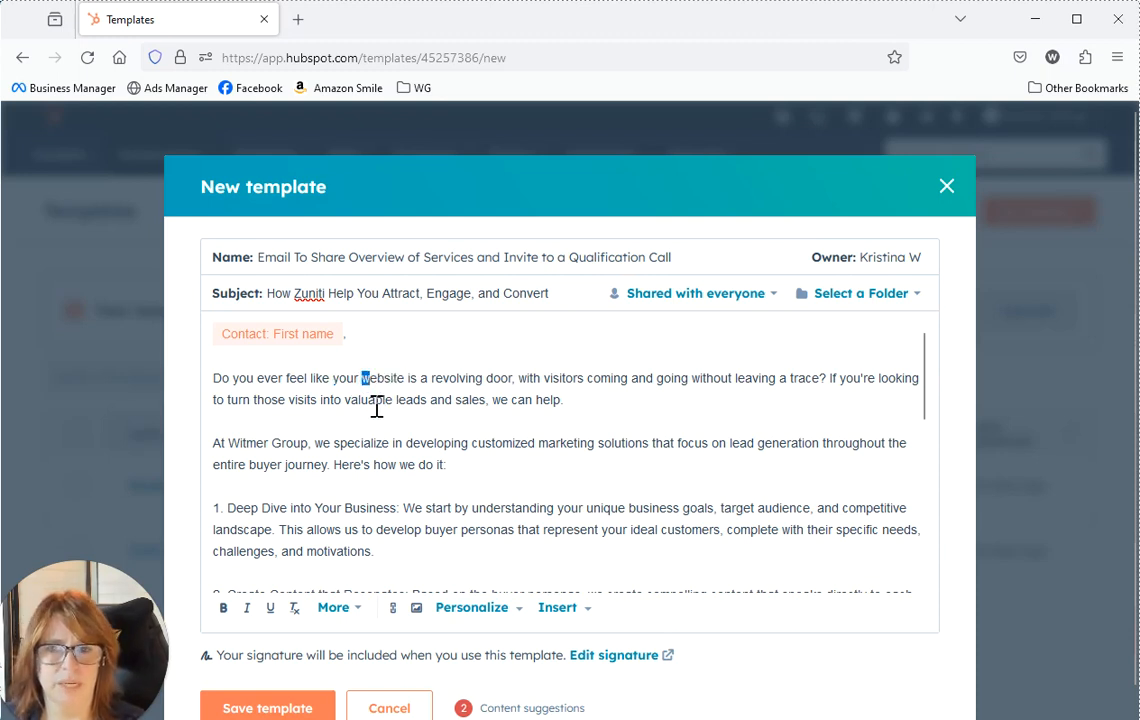
{"action": "left_click", "coordinate": [474, 612]}
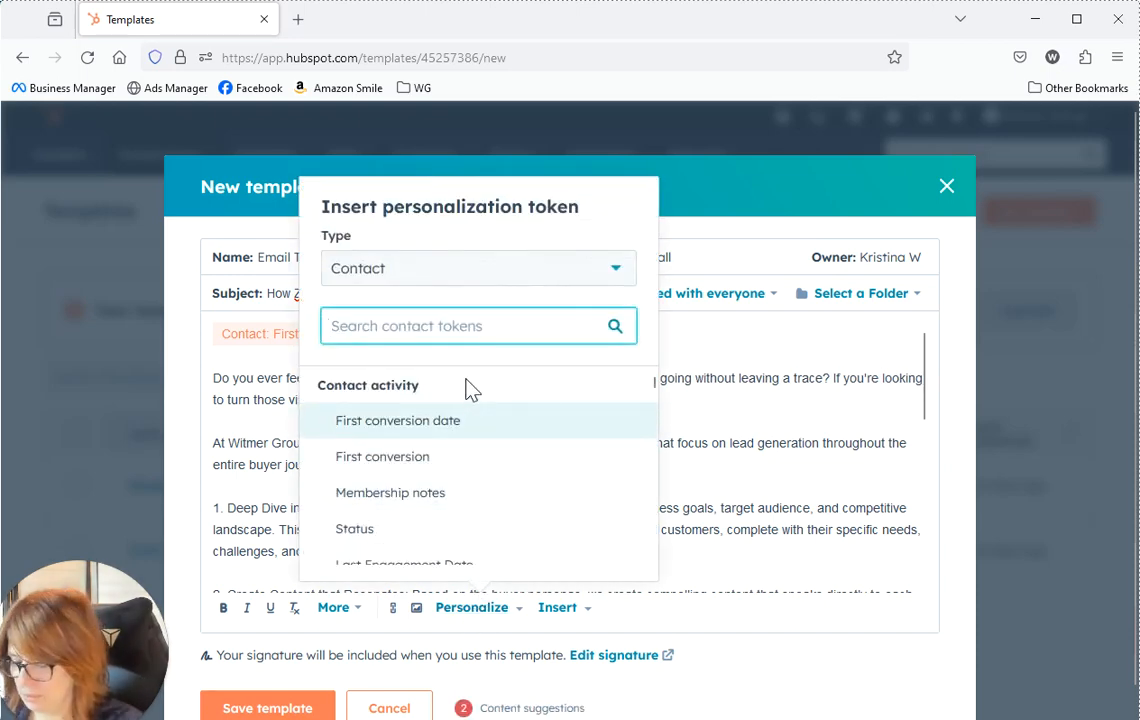
{"action": "type", "text": "company"}
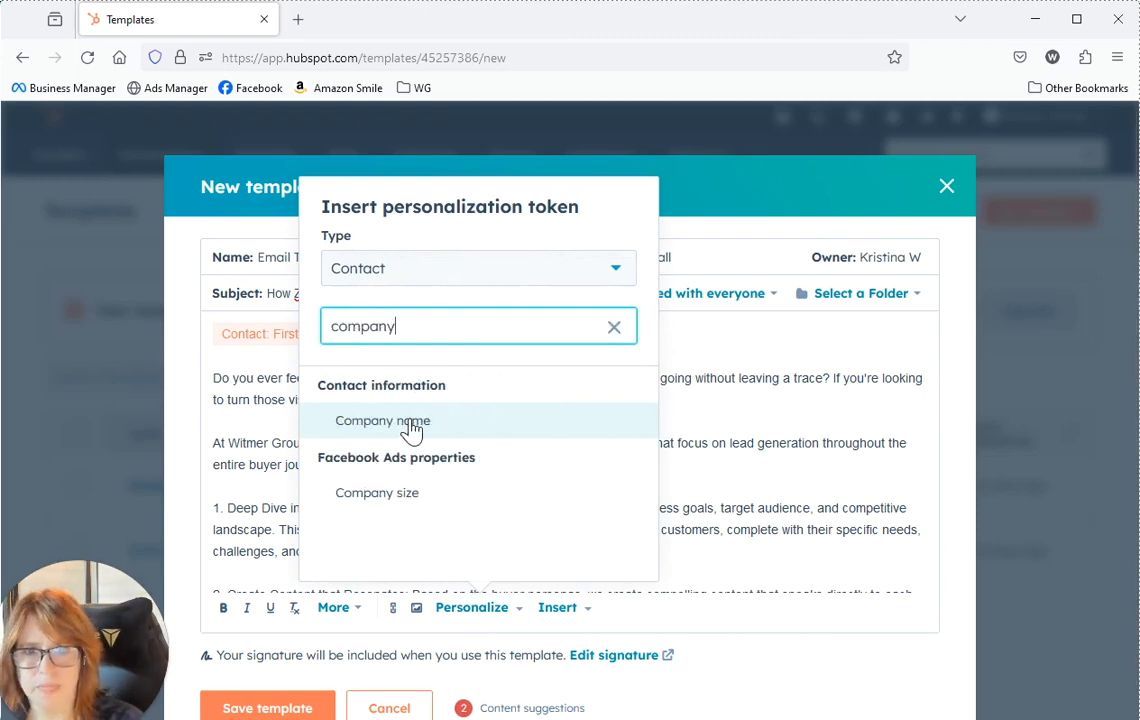
{"action": "left_click", "coordinate": [410, 424]}
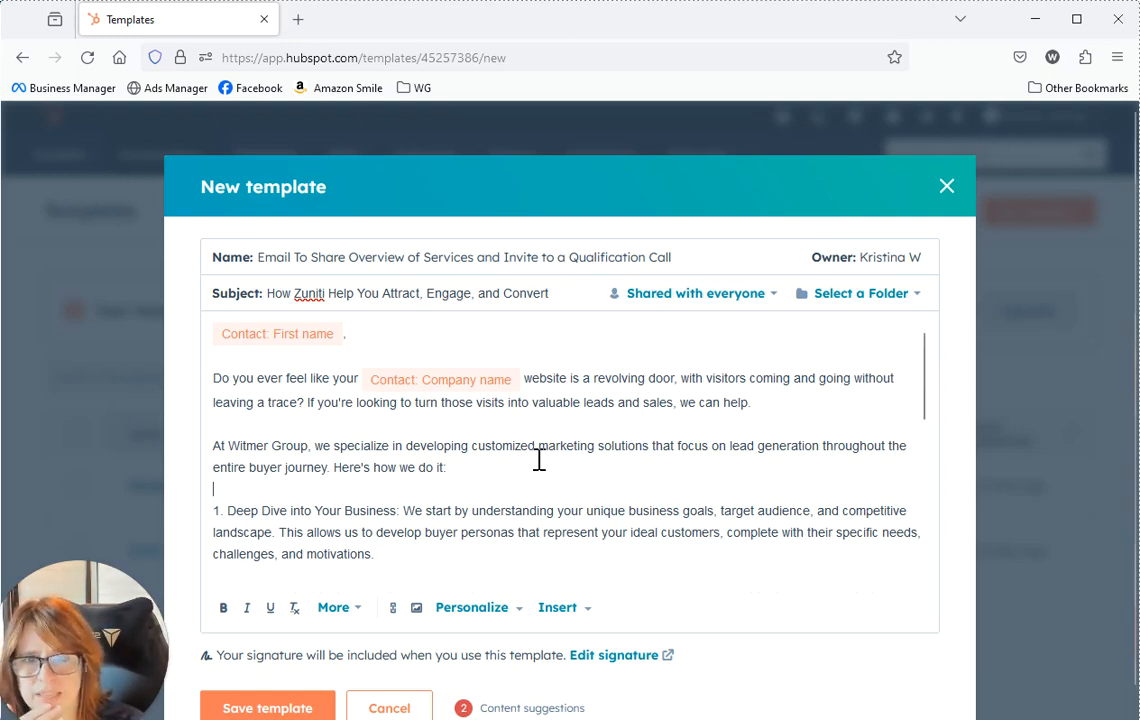
Join the "Our content is not generic" paragraph onto the end of item 2, "Create Content that Resonates"
{"action": "scroll", "coordinate": [640, 420], "scroll_direction": "down", "scroll_amount": 2}
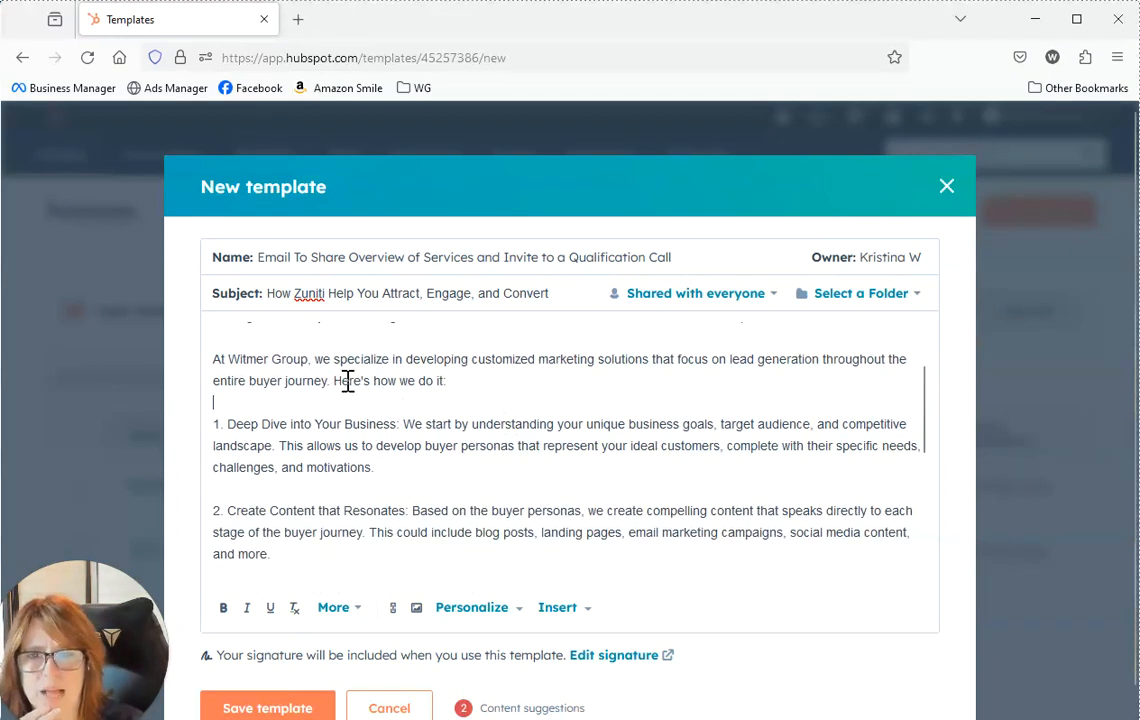
{"action": "scroll", "coordinate": [580, 443], "scroll_direction": "down", "scroll_amount": 5}
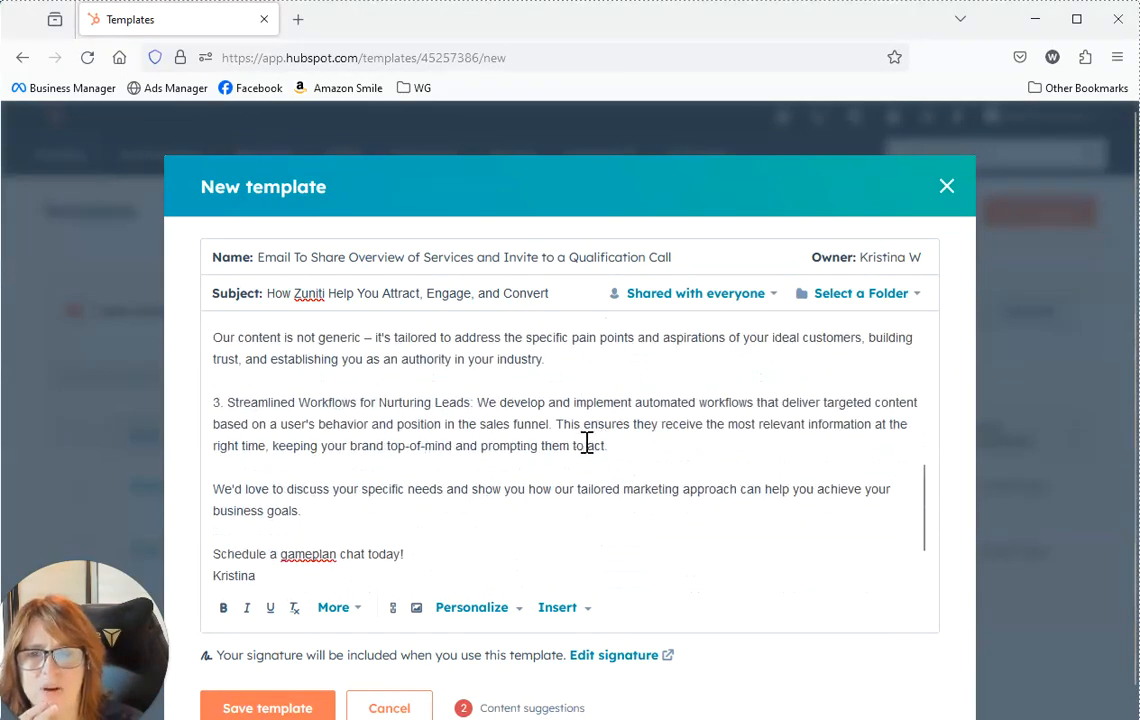
{"action": "scroll", "coordinate": [600, 438], "scroll_direction": "up", "scroll_amount": 2}
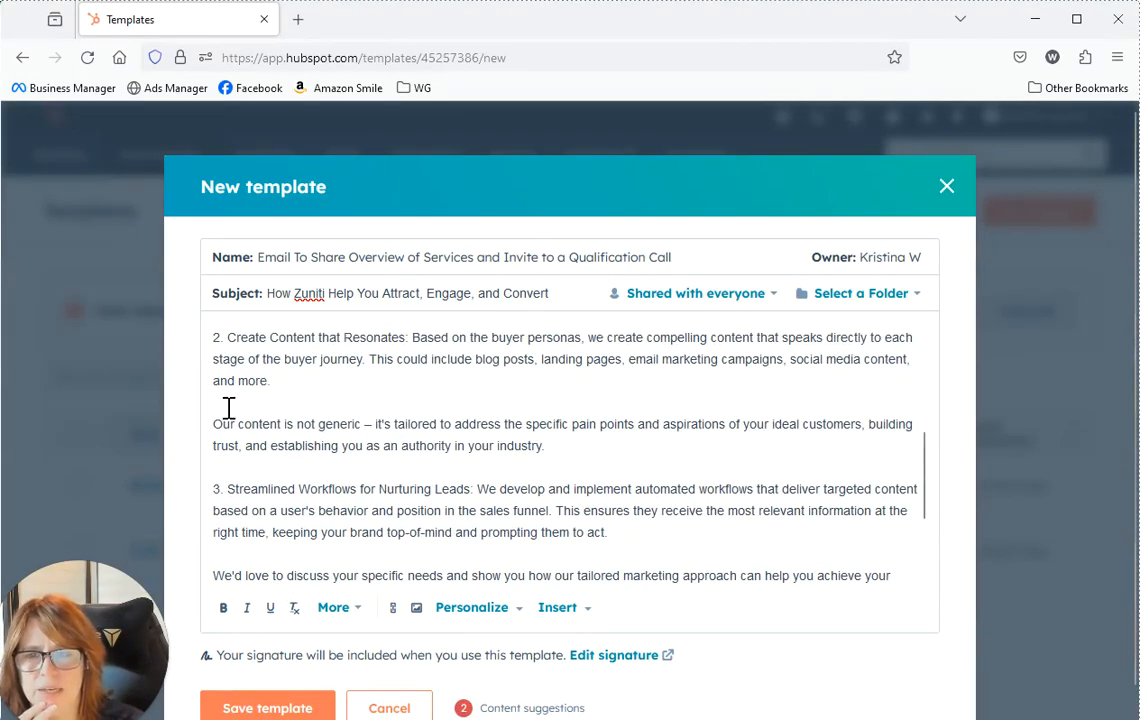
{"action": "key", "text": "BackSpace"}
{"action": "key", "text": "BackSpace"}
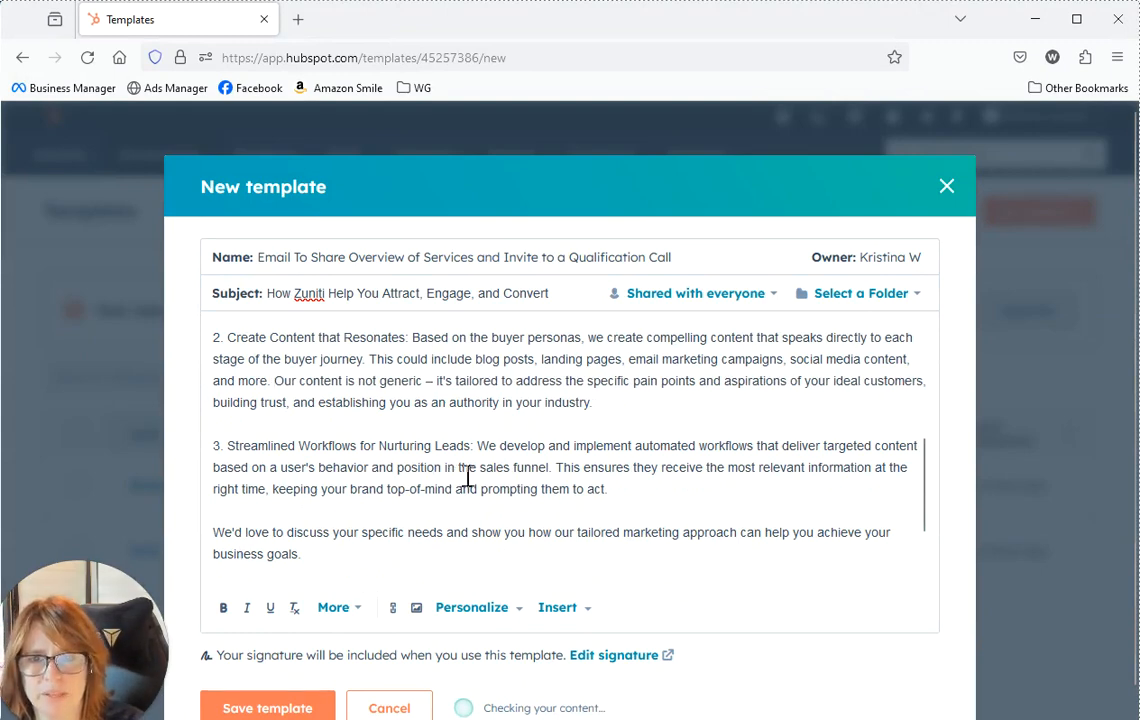
Add the sentence "Book me here." after "Schedule a gameplan chat today!"
{"action": "scroll", "coordinate": [489, 475], "scroll_direction": "up", "scroll_amount": 5}
{"action": "scroll", "coordinate": [489, 480], "scroll_direction": "down", "scroll_amount": 5}
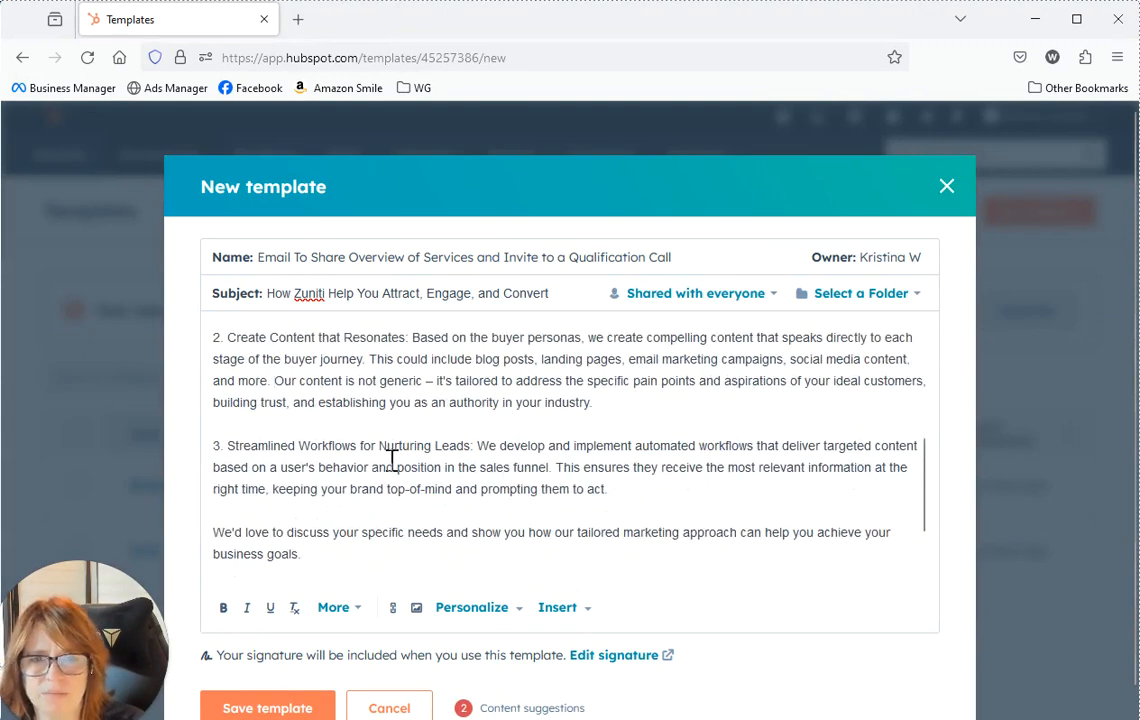
{"action": "scroll", "coordinate": [648, 492], "scroll_direction": "down", "scroll_amount": 2}
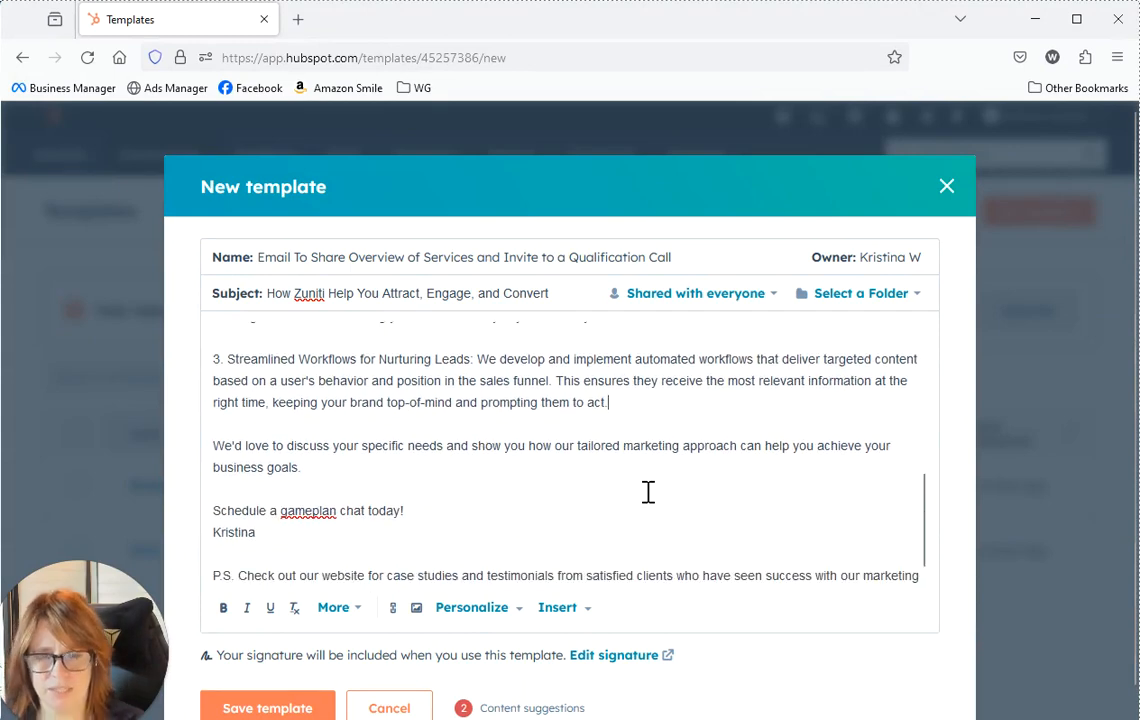
{"action": "left_click", "coordinate": [409, 460]}
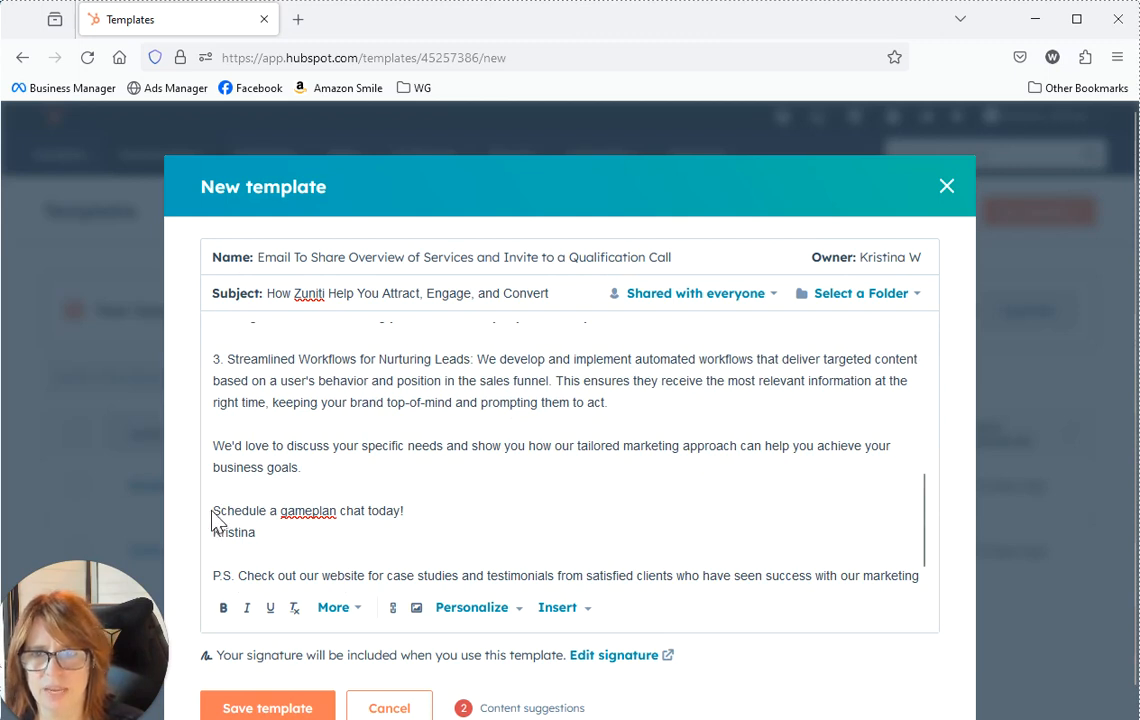
{"action": "left_click_drag", "start_coordinate": [215, 512], "coordinate": [324, 511]}
{"action": "left_click", "coordinate": [401, 511]}
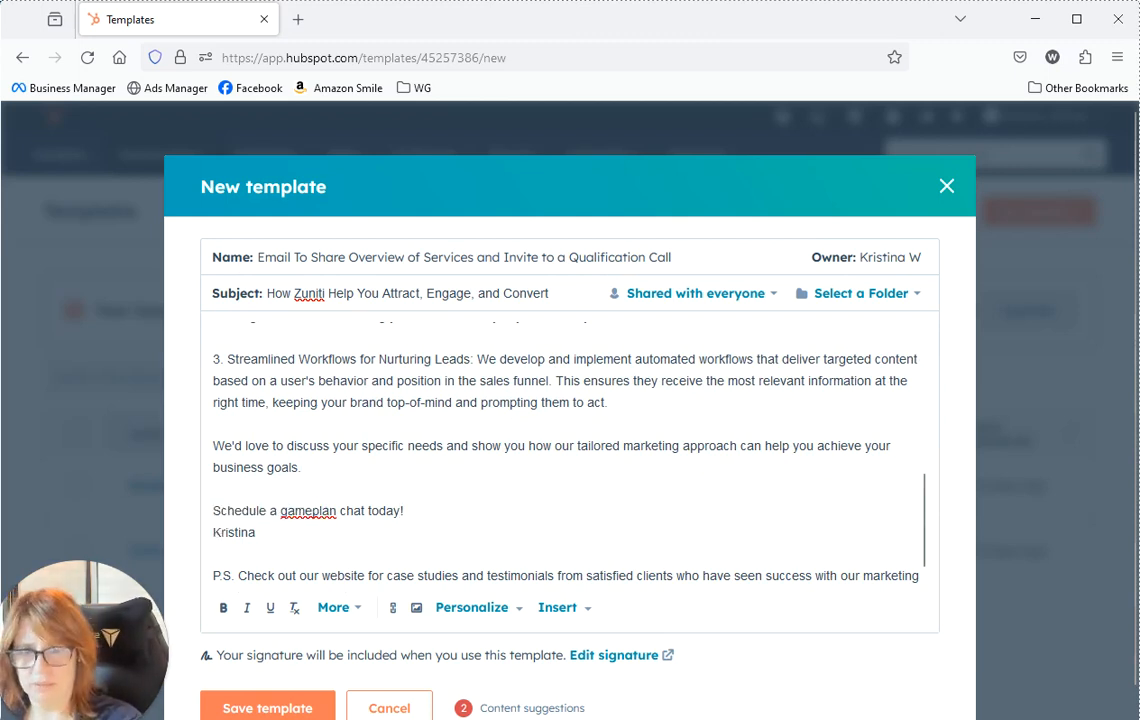
{"action": "type", "text": "Book me here."}
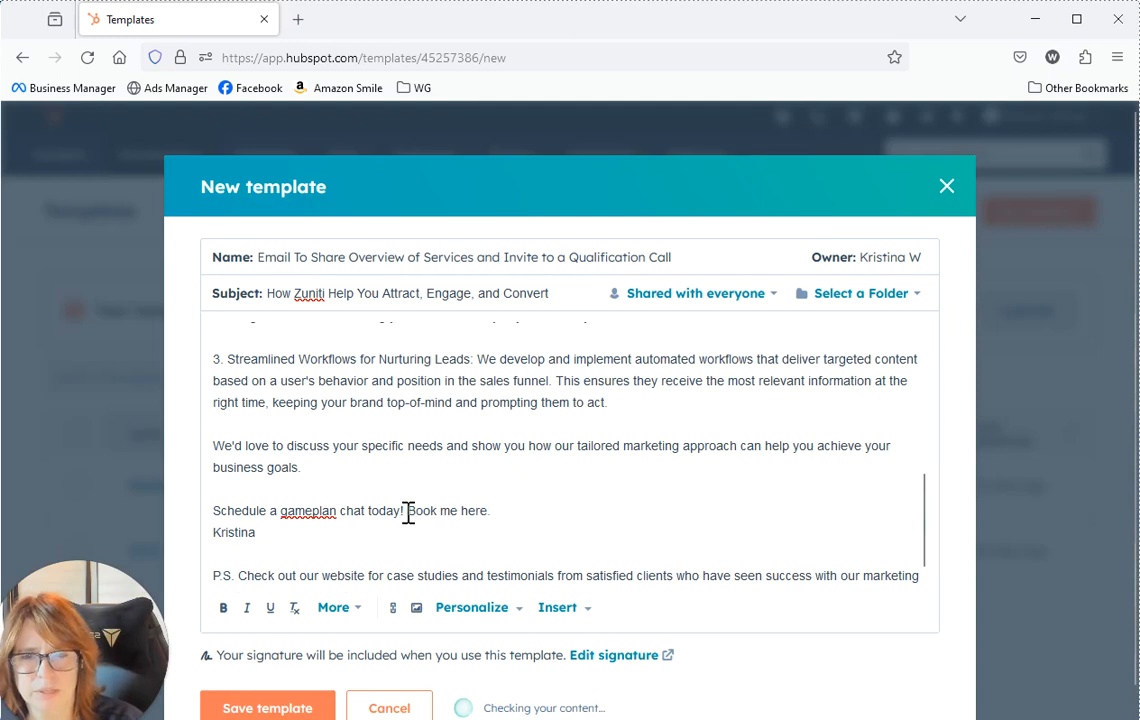
Replace the words "Book me here" with a meeting link to your own "60 min, 30 min, and 15 min meeting" booking page
{"action": "left_click_drag", "start_coordinate": [405, 511], "coordinate": [489, 515]}
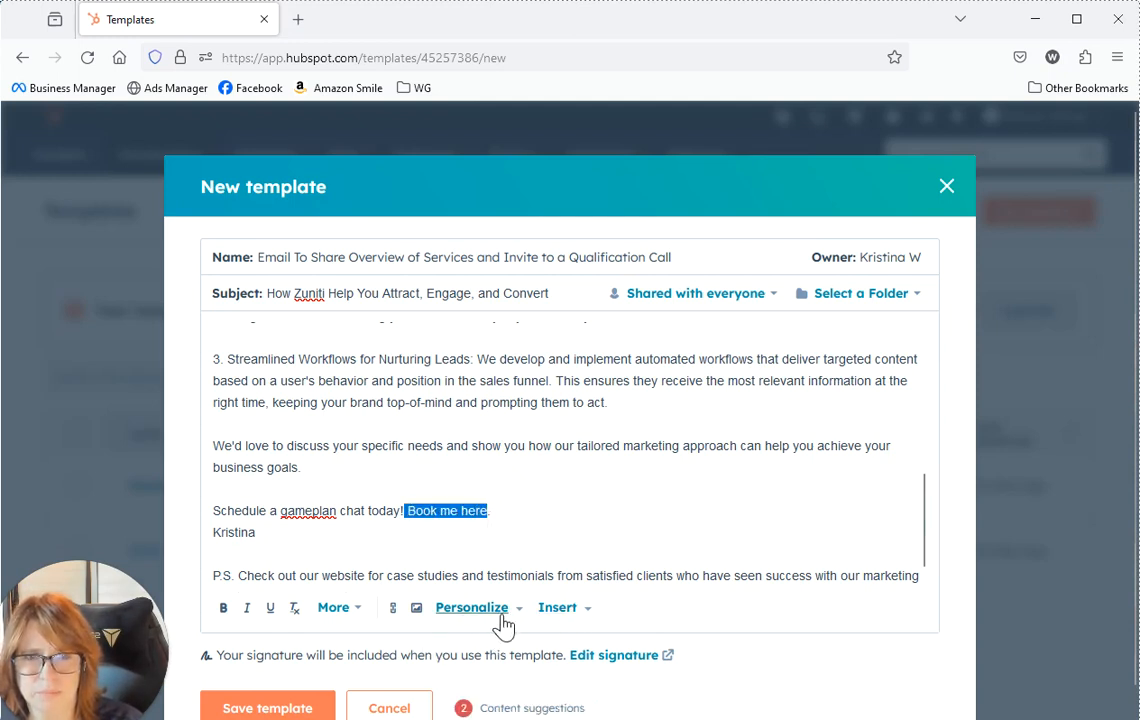
{"action": "left_click", "coordinate": [551, 611]}
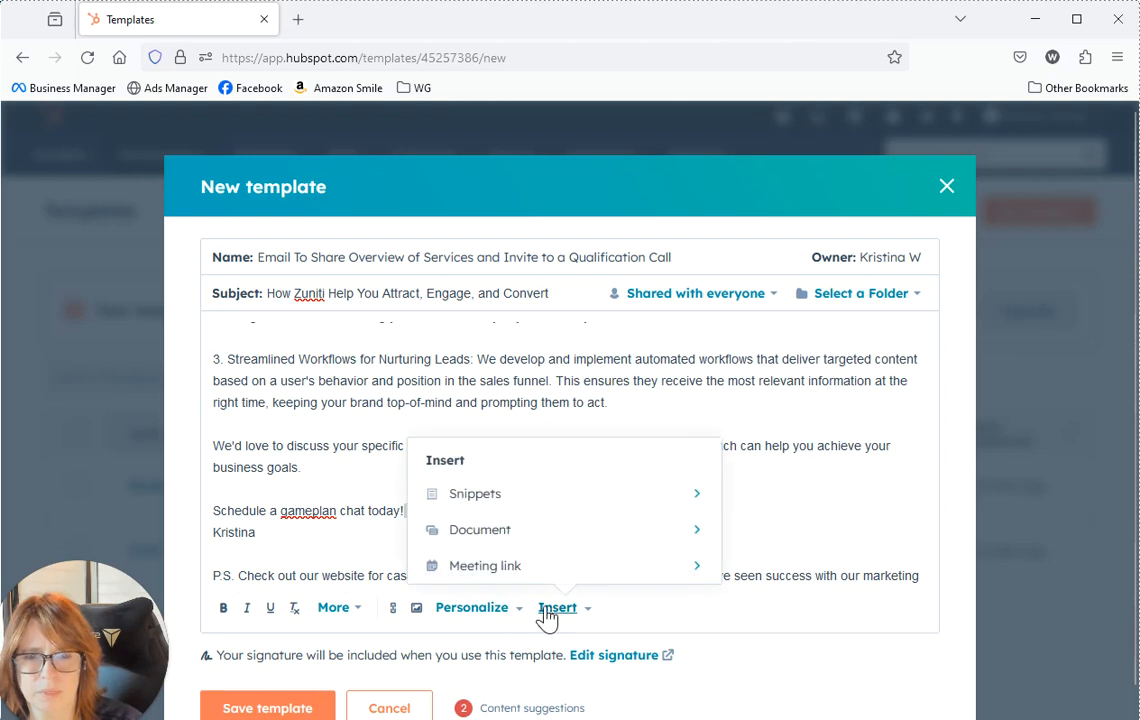
{"action": "left_click", "coordinate": [541, 568]}
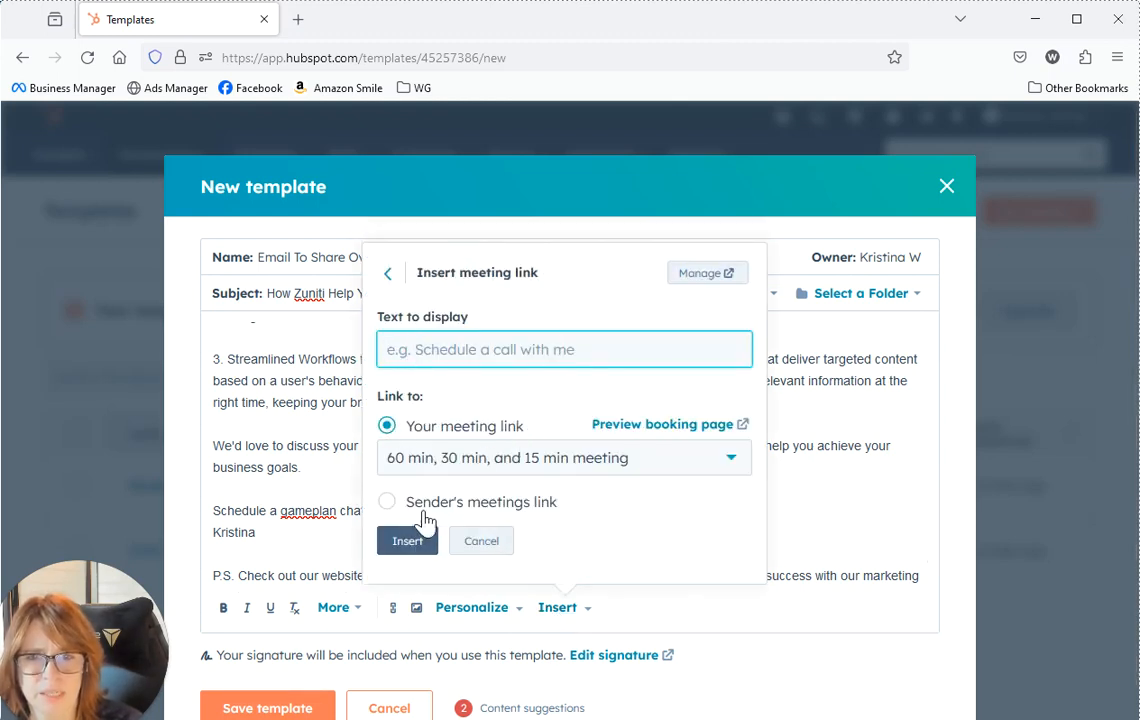
{"action": "left_click", "coordinate": [582, 462]}
{"action": "left_click", "coordinate": [582, 462]}
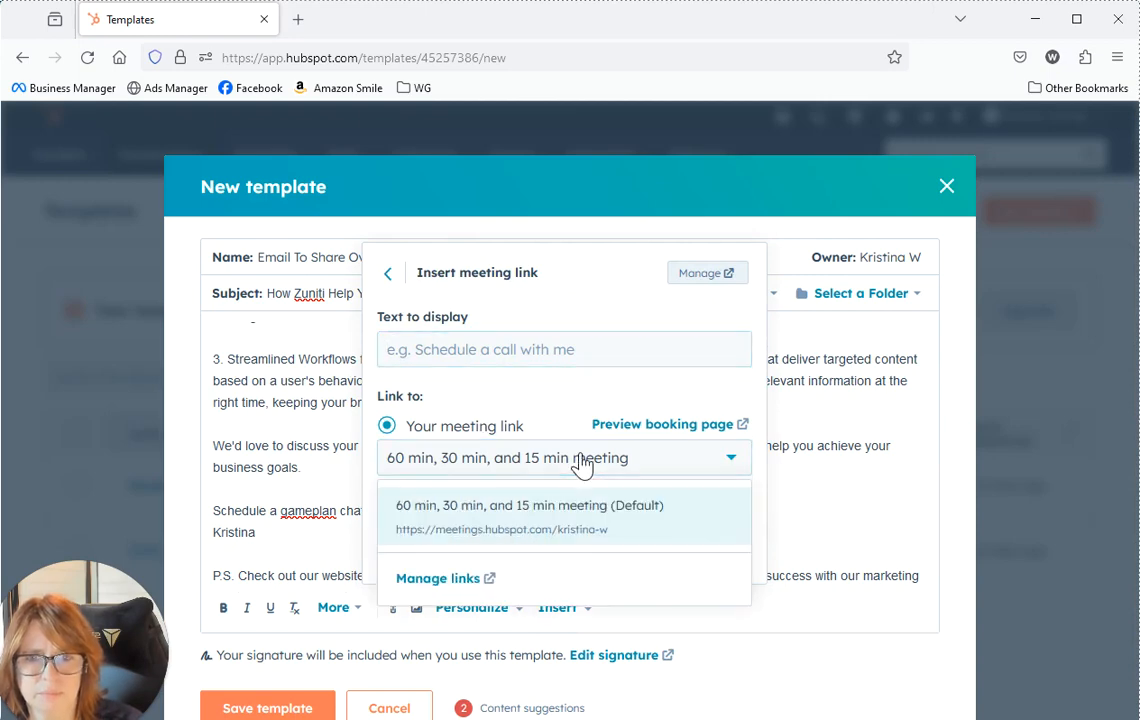
{"action": "left_click", "coordinate": [582, 462]}
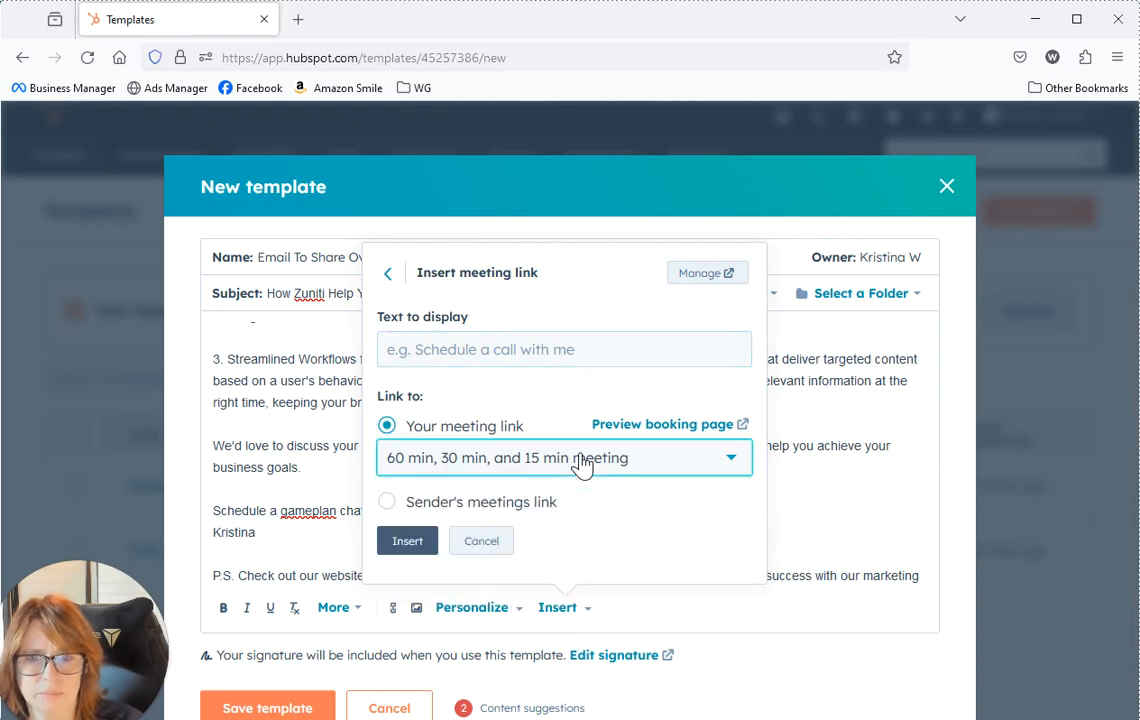
{"action": "left_click", "coordinate": [407, 541]}
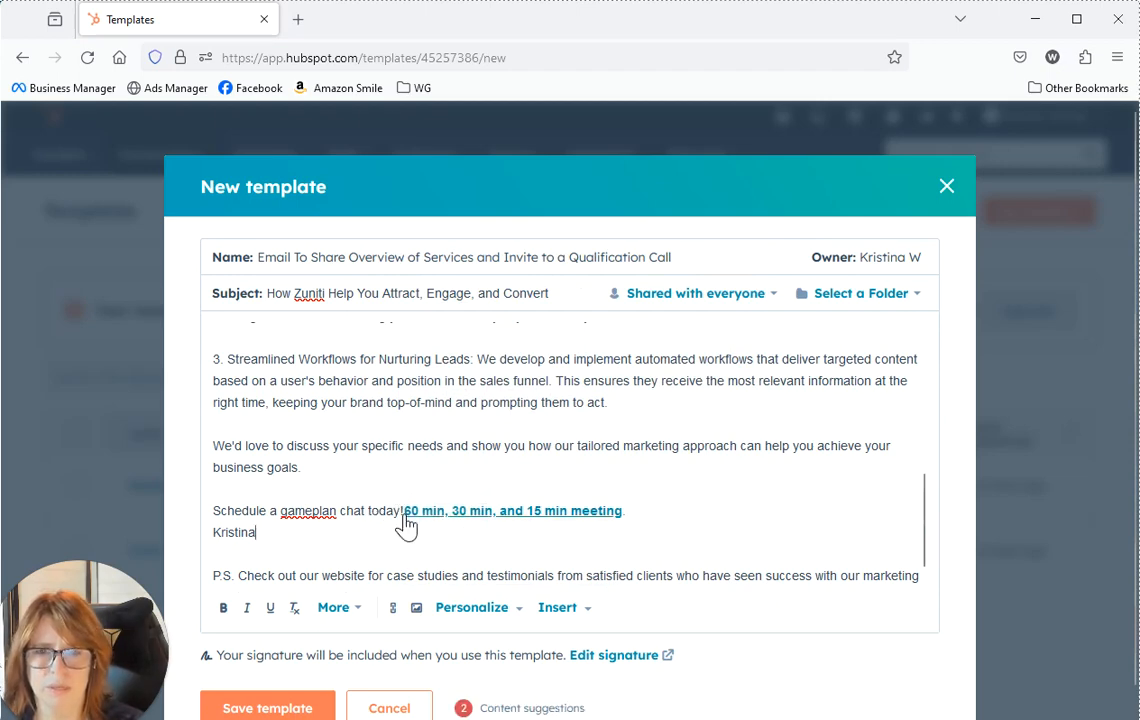
Change the meeting link's display text to "Book me here." and add a space before the link
{"action": "left_click", "coordinate": [403, 515]}
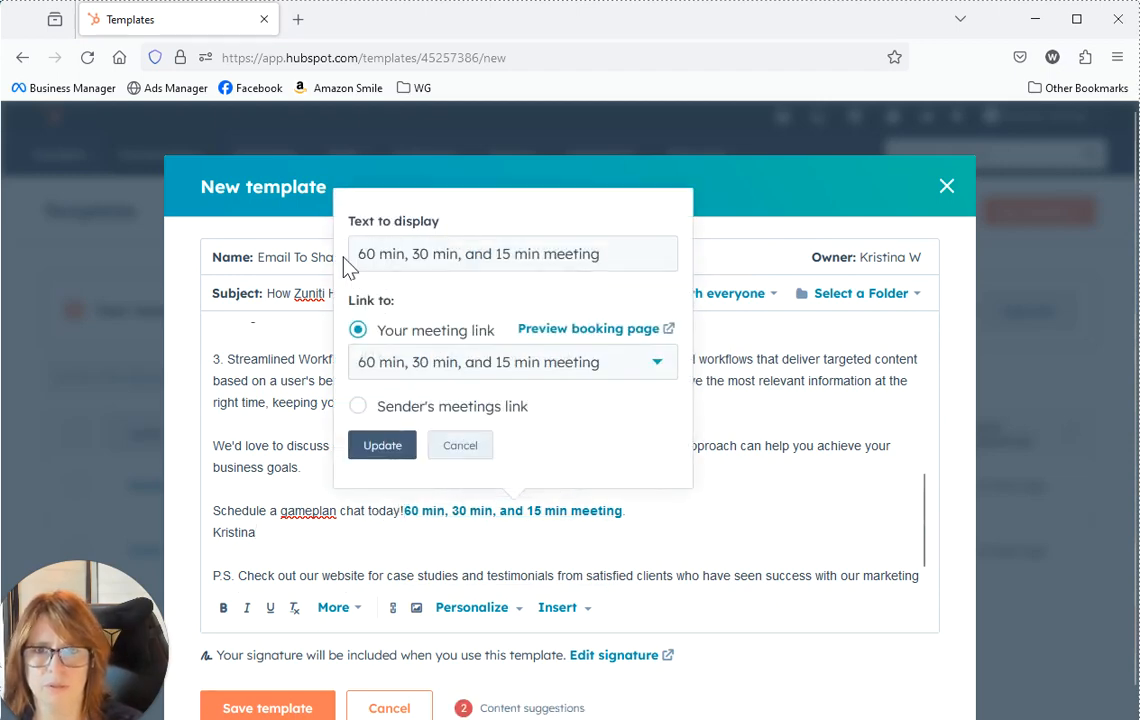
{"action": "left_click_drag", "start_coordinate": [362, 255], "coordinate": [776, 262]}
{"action": "type", "text": "Book me here."}
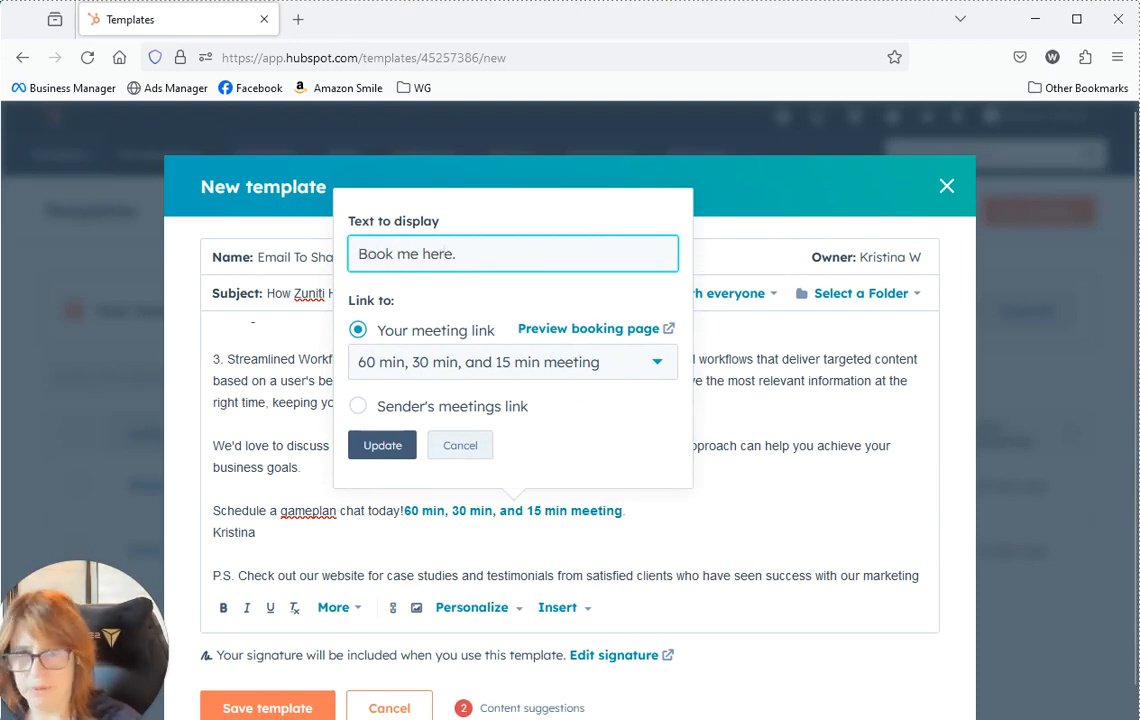
{"action": "left_click", "coordinate": [405, 448]}
{"action": "left_click", "coordinate": [403, 511]}
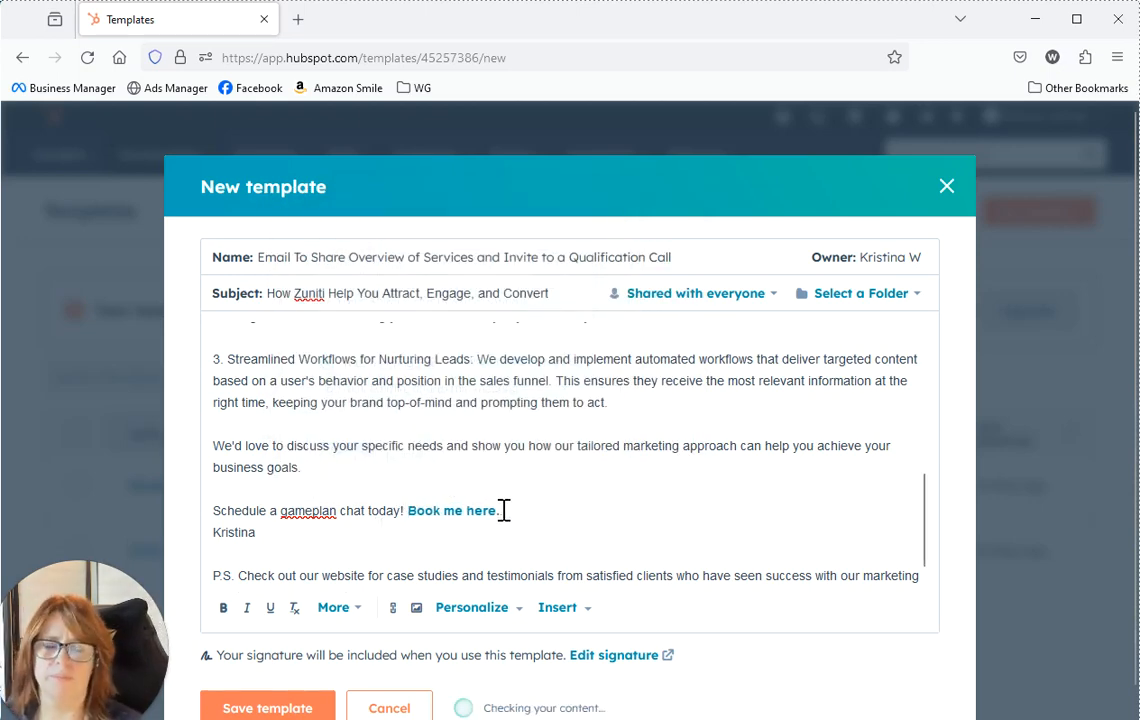
Correct "gameplan" to "game plan" in the scheduling sentence and remove the extra period after the meeting link
{"action": "right_click", "coordinate": [308, 509]}
{"action": "left_click", "coordinate": [353, 531]}
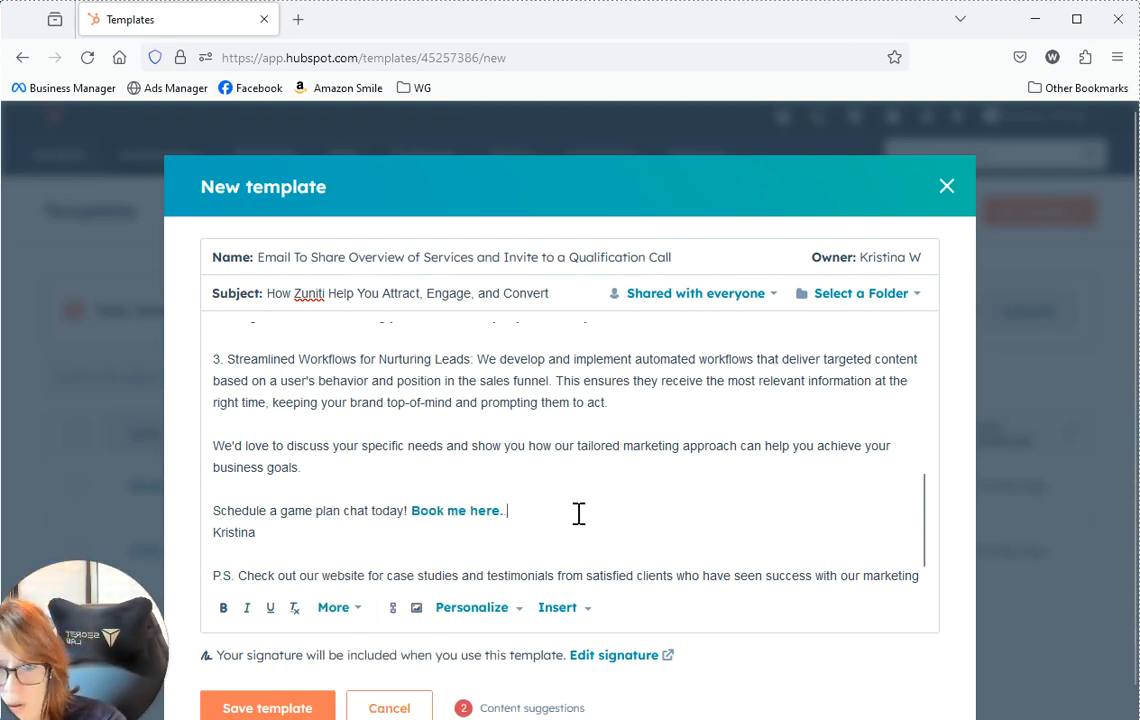
{"action": "key", "text": "BackSpace"}
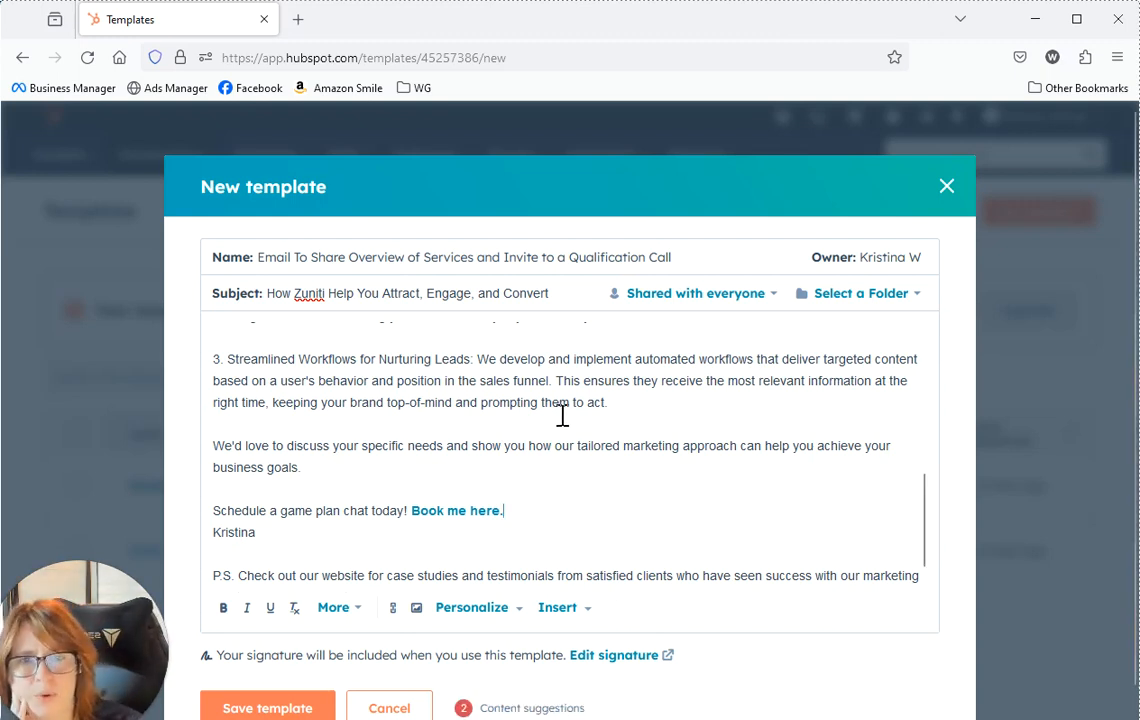
Delete the "([Your Website Link])" placeholder from the end of the P.S. paragraph
{"action": "scroll", "coordinate": [745, 527], "scroll_direction": "down", "scroll_amount": 1}
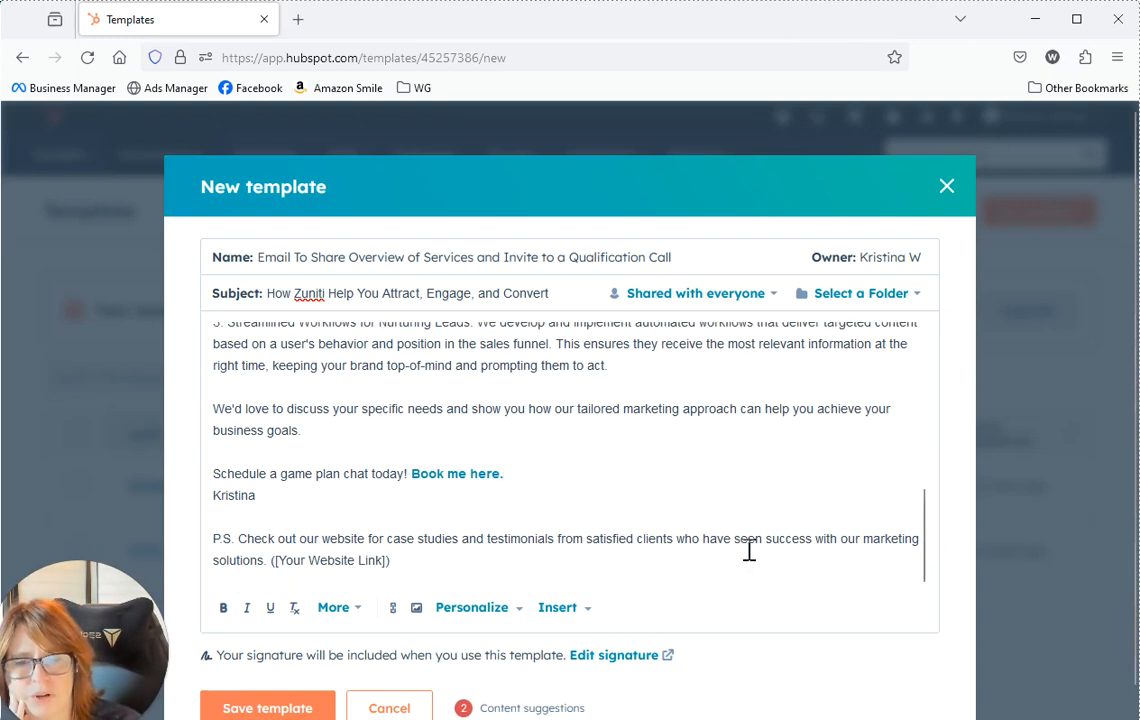
{"action": "left_click_drag", "start_coordinate": [270, 563], "coordinate": [440, 566]}
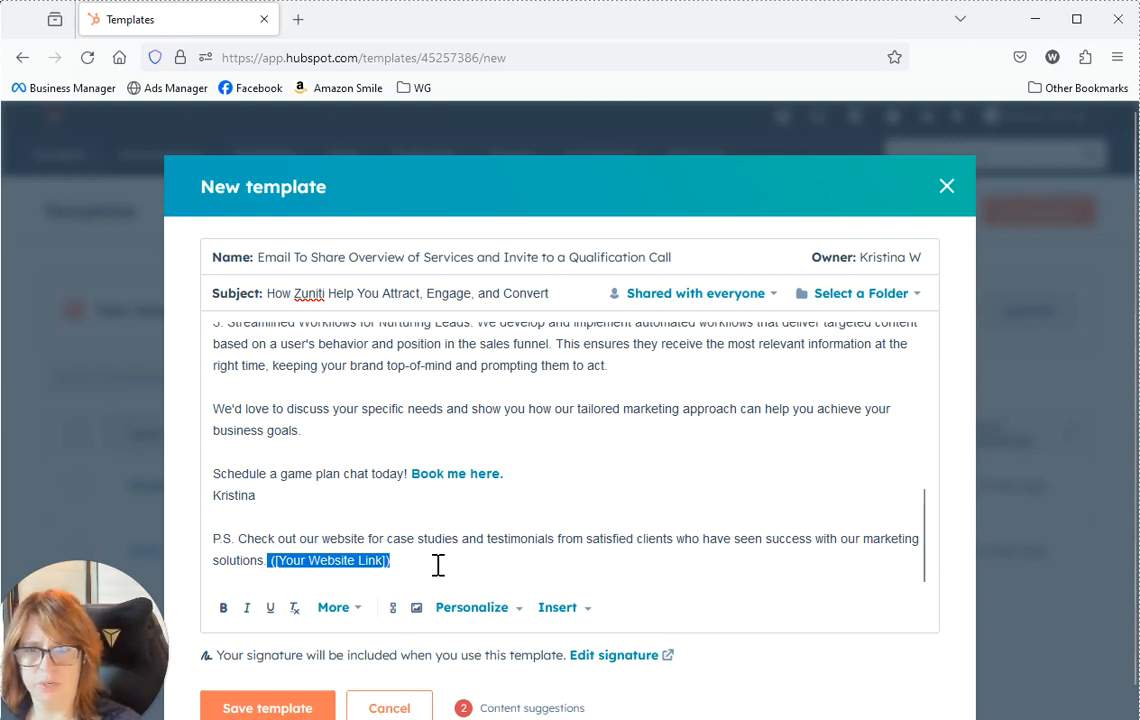
{"action": "key", "text": "BackSpace"}
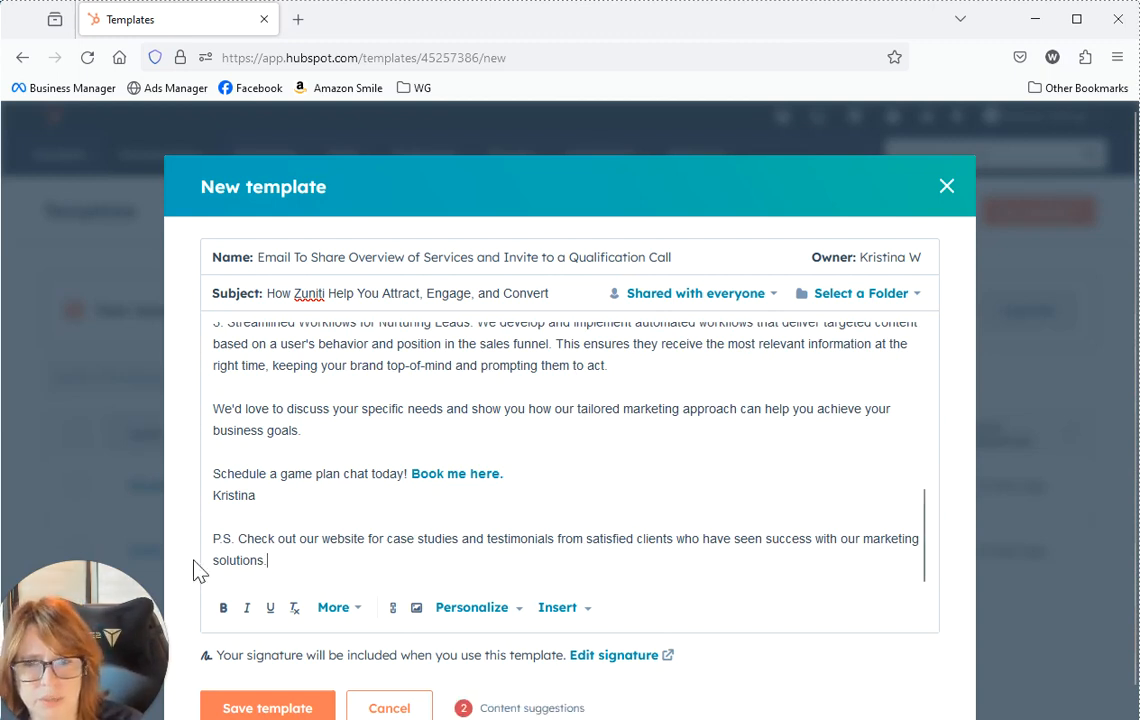
{"action": "left_click", "coordinate": [557, 612]}
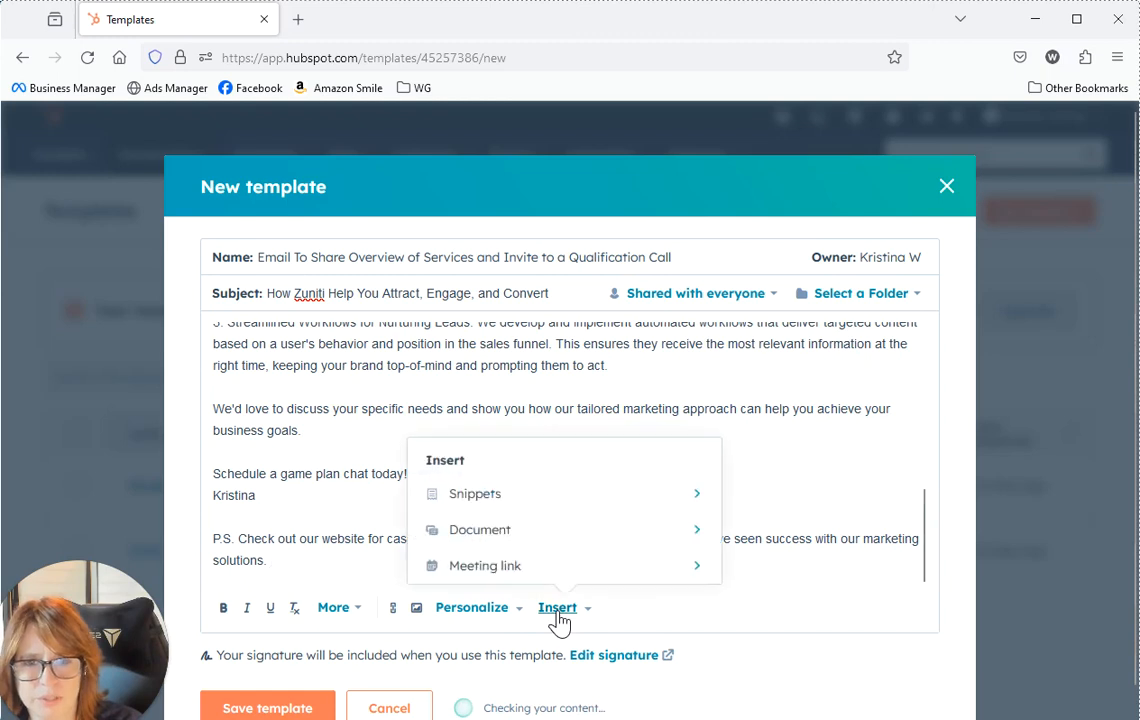
{"action": "left_click", "coordinate": [393, 608]}
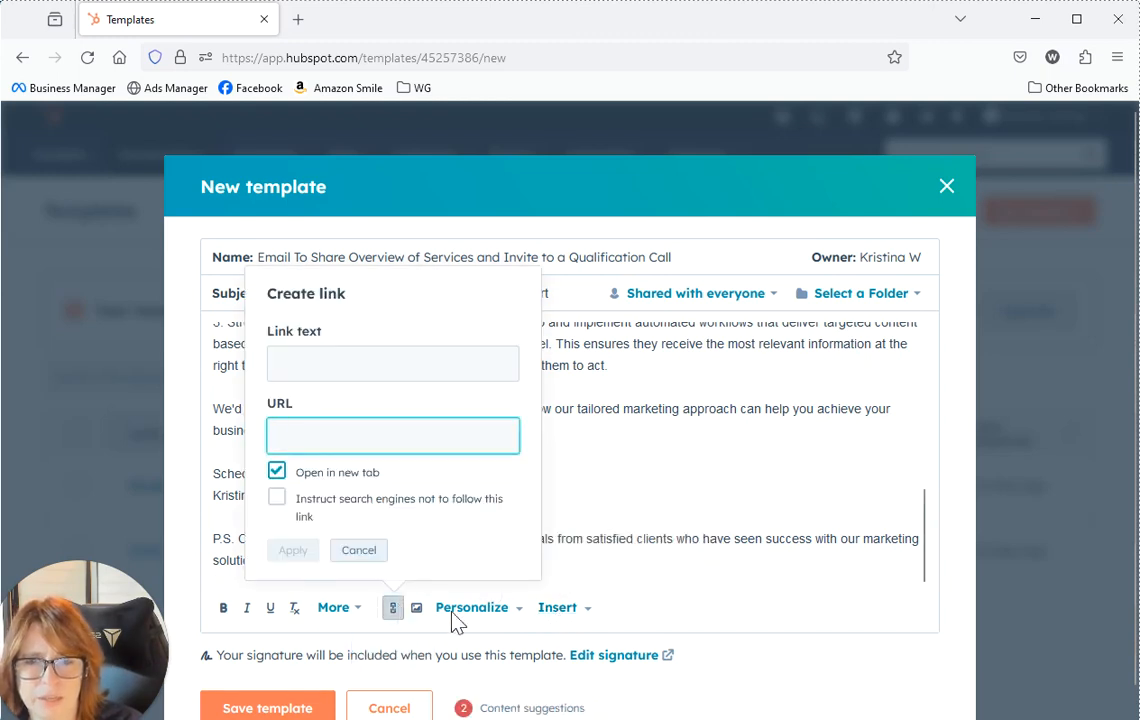
{"action": "left_click", "coordinate": [593, 568]}
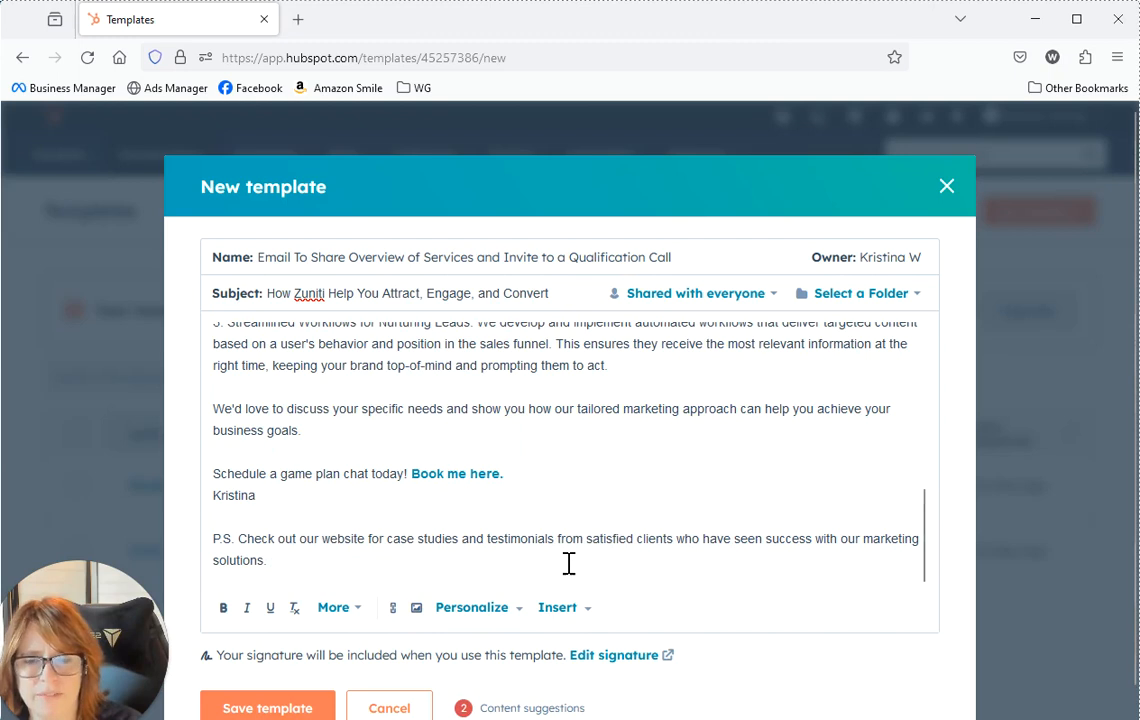
Insert a link with the text "Zuniti Website" pointing to zuniti.com at the end of the P.S. paragraph
{"action": "left_click", "coordinate": [394, 612]}
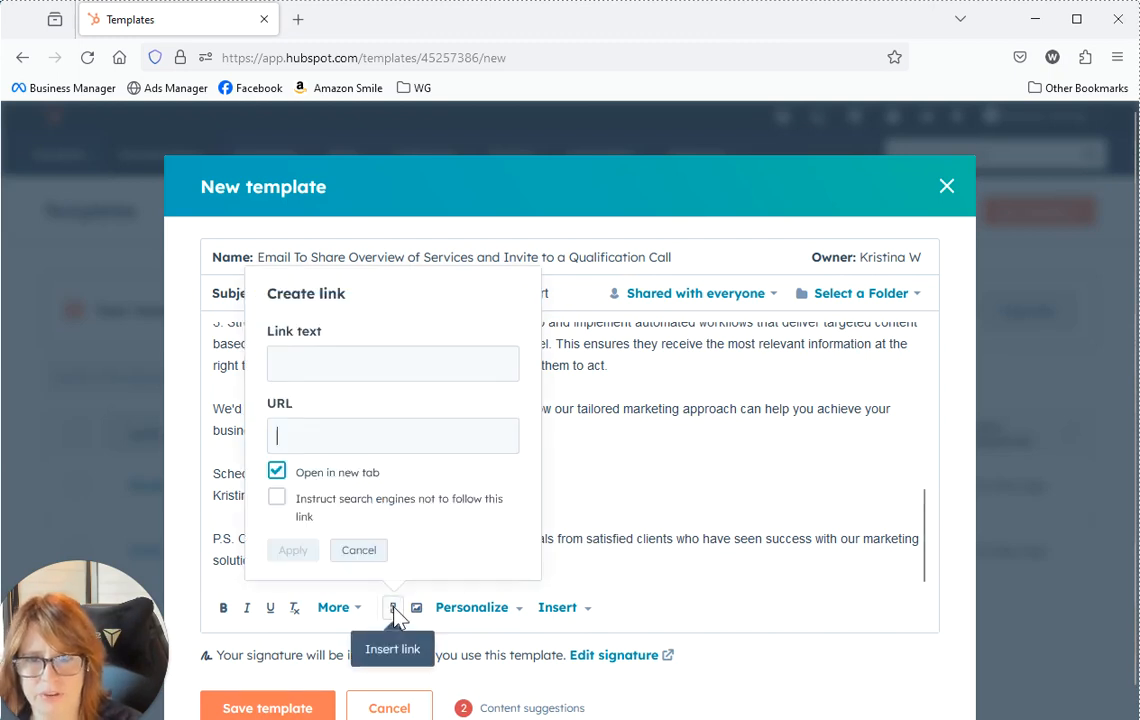
{"action": "left_click", "coordinate": [313, 371]}
{"action": "type", "text": "Zuniti Website"}
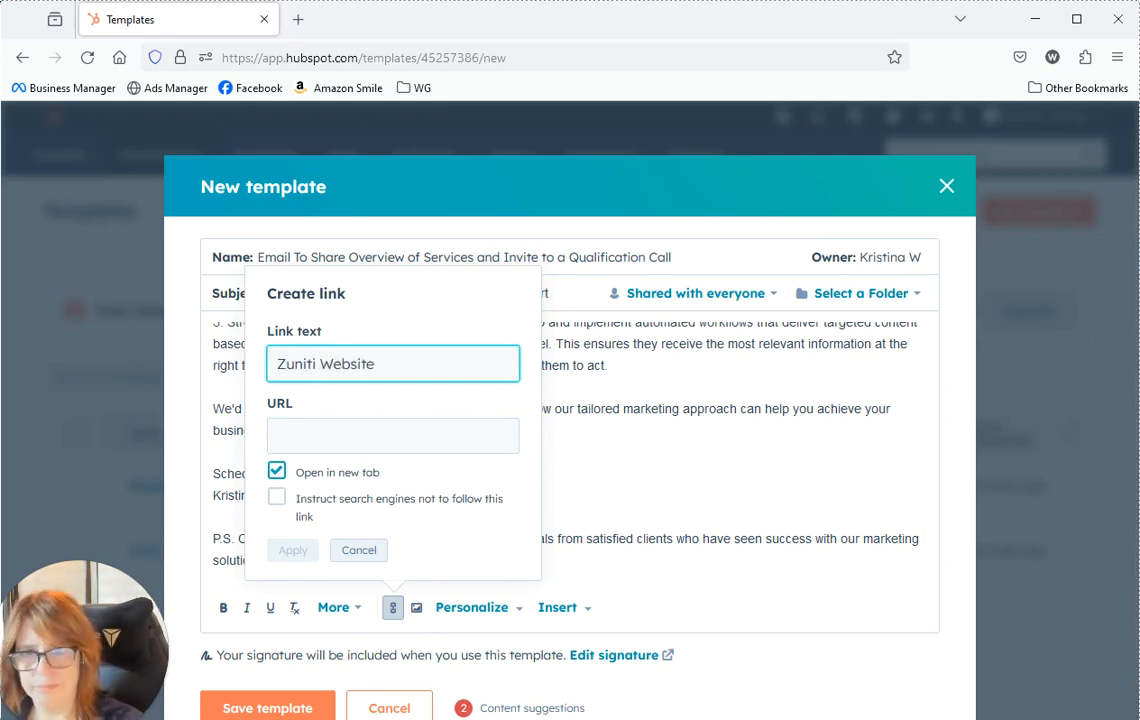
{"action": "left_click", "coordinate": [313, 444]}
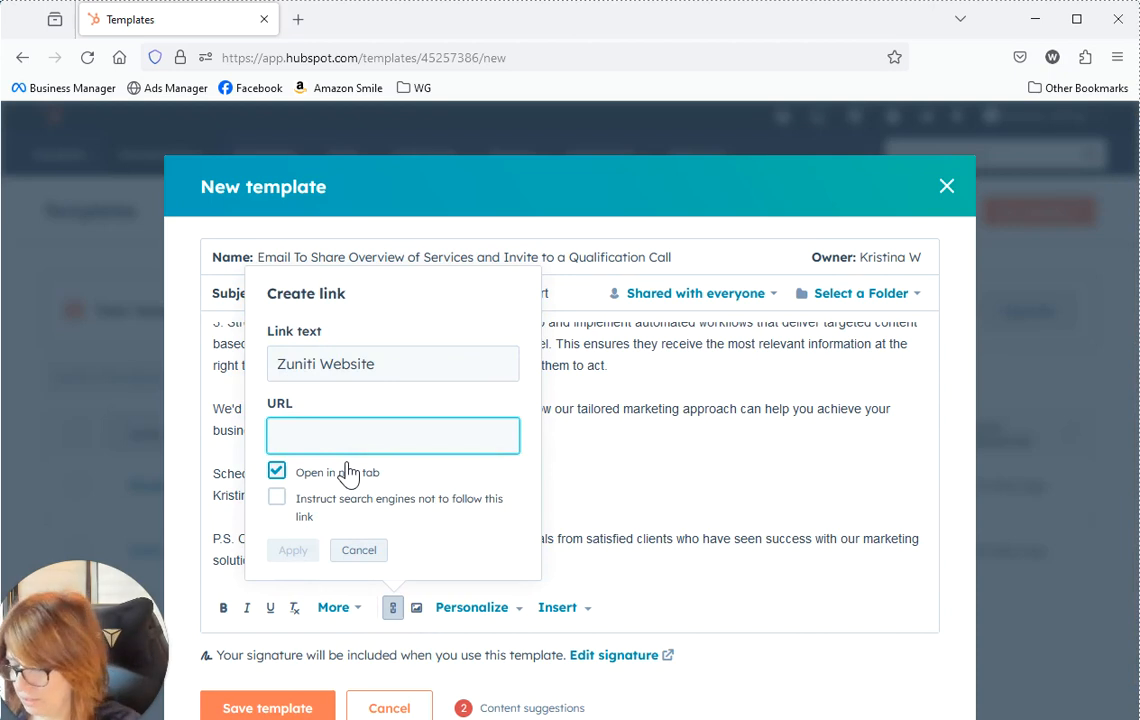
{"action": "type", "text": "zuniti.com"}
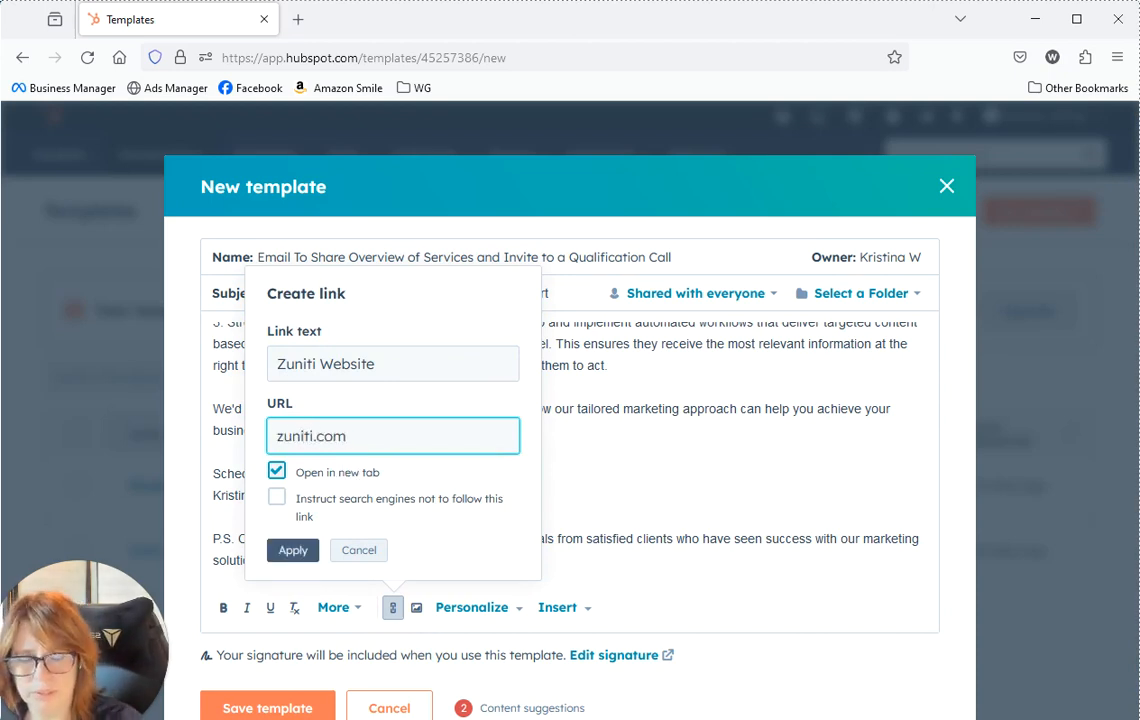
{"action": "left_click", "coordinate": [290, 552]}
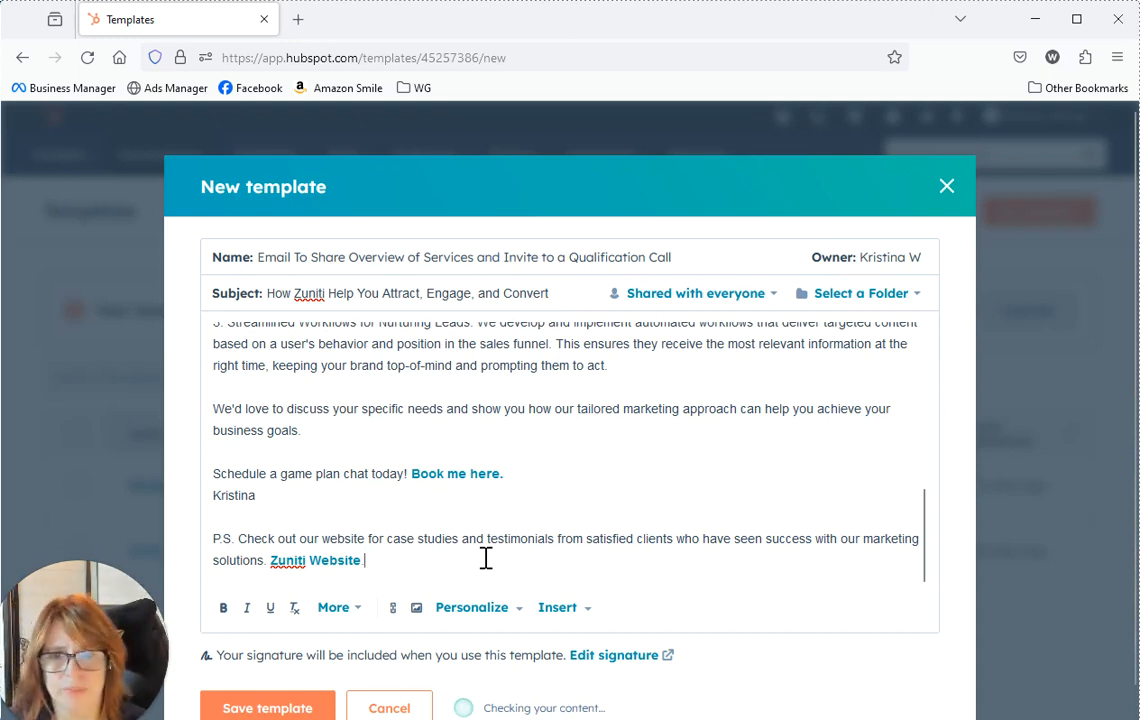
Replace the period after "solutions" in the P.S. paragraph with a colon
{"action": "left_click", "coordinate": [267, 562]}
{"action": "key", "text": "BackSpace"}
{"action": "type", "text": ":"}
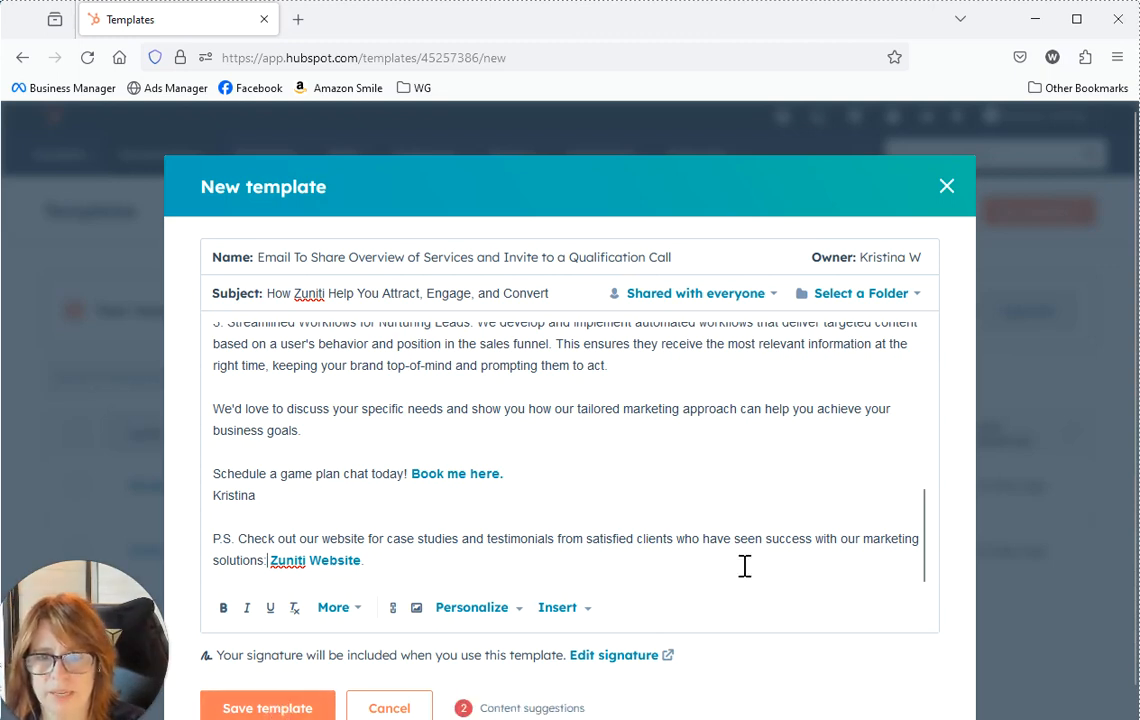
Check the content suggestions and remove the words "Help You" from the subject line, keeping "Attract" after "Zuniti"
{"action": "scroll", "coordinate": [752, 620], "scroll_direction": "down", "scroll_amount": 1}
{"action": "left_click", "coordinate": [472, 688]}
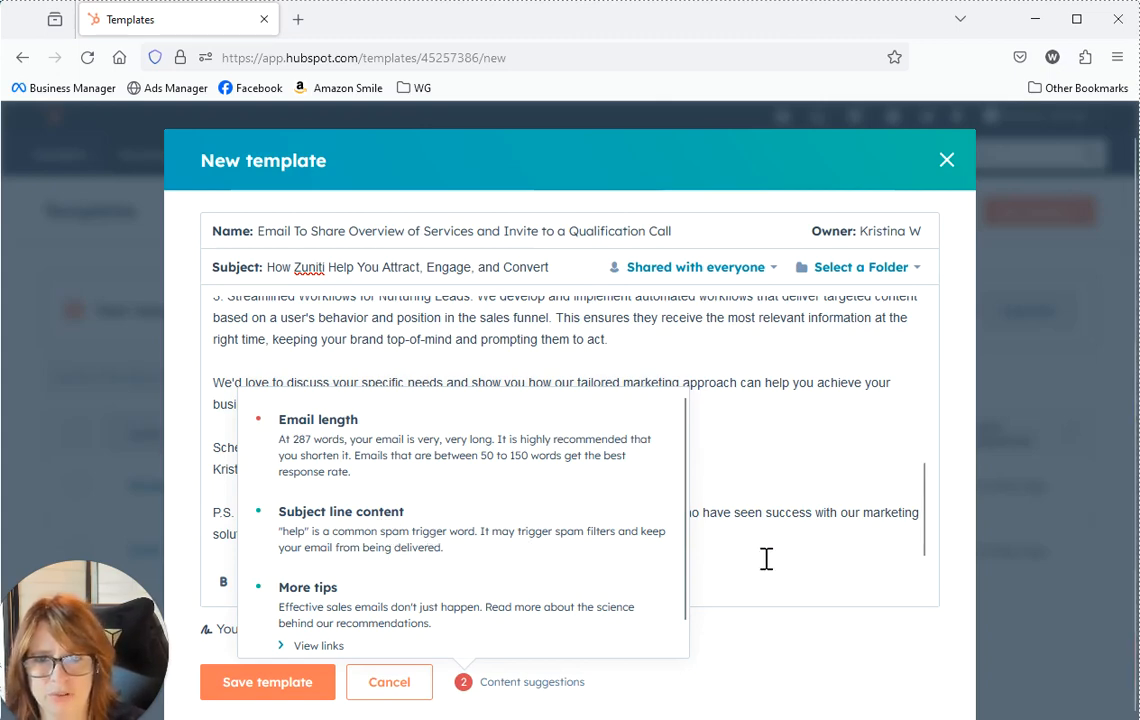
{"action": "scroll", "coordinate": [782, 532], "scroll_direction": "up", "scroll_amount": 5}
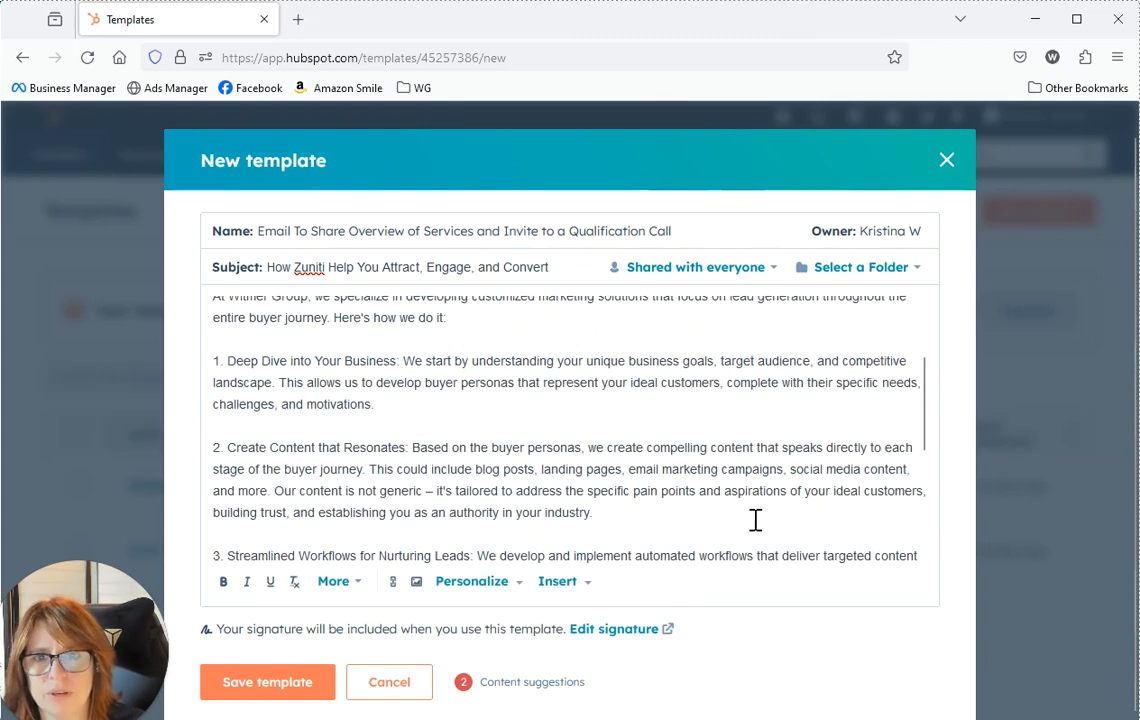
{"action": "double_click", "coordinate": [341, 267]}
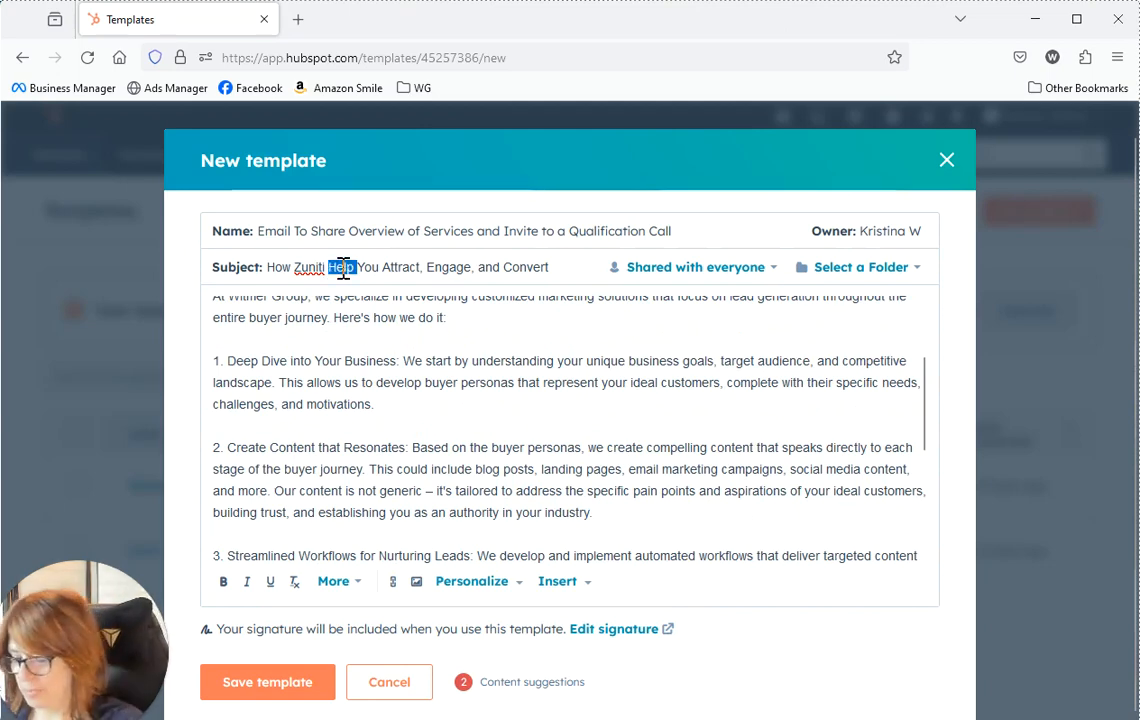
{"action": "key", "text": "Delete"}
{"action": "key", "text": "Delete"}
{"action": "key", "text": "Delete"}
{"action": "key", "text": "Delete"}
{"action": "key", "text": "Delete"}
{"action": "key", "text": "Delete"}
{"action": "key", "text": "Delete"}
{"action": "key", "text": "Delete"}
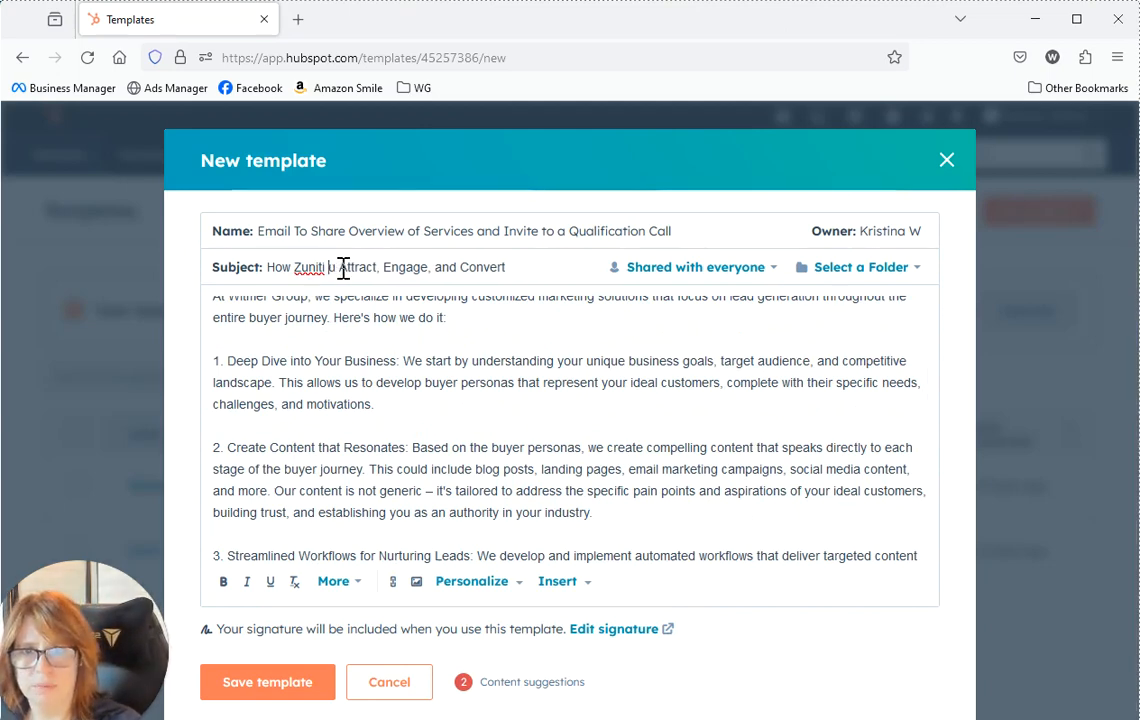
{"action": "type", "text": "At"}
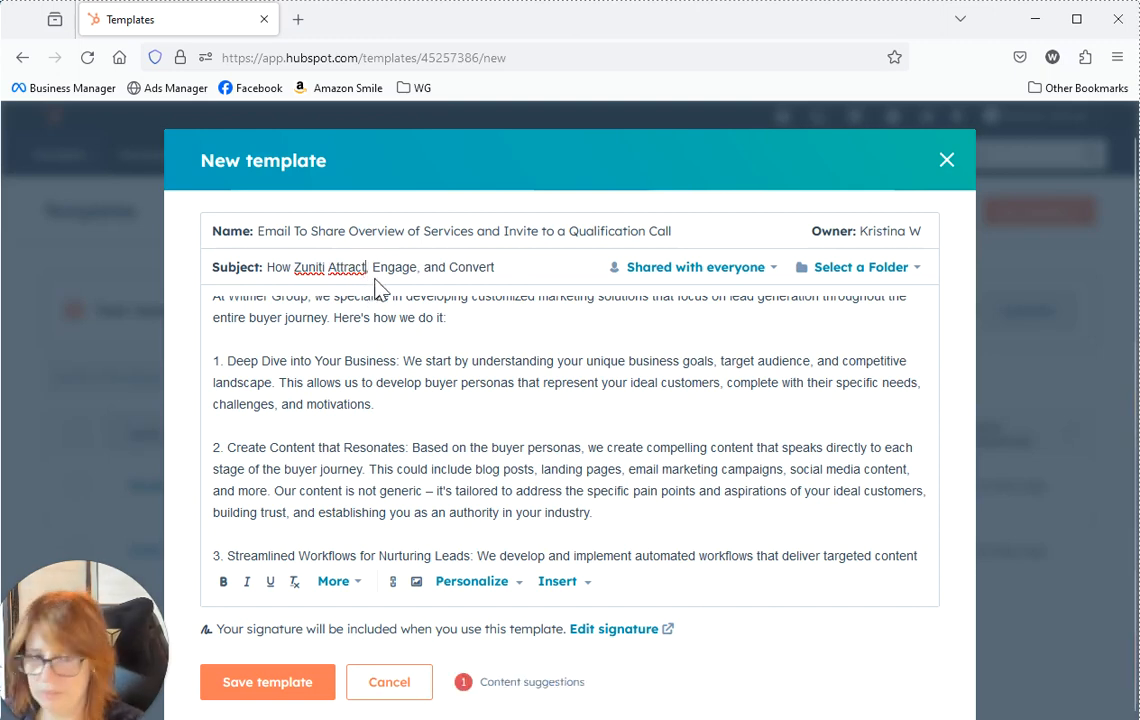
Change the subject line's verbs so it reads "How Zuniti Attracts, Engages, and Converts"
{"action": "type", "text": "s,"}
{"action": "left_click", "coordinate": [425, 270]}
{"action": "type", "text": "s,"}
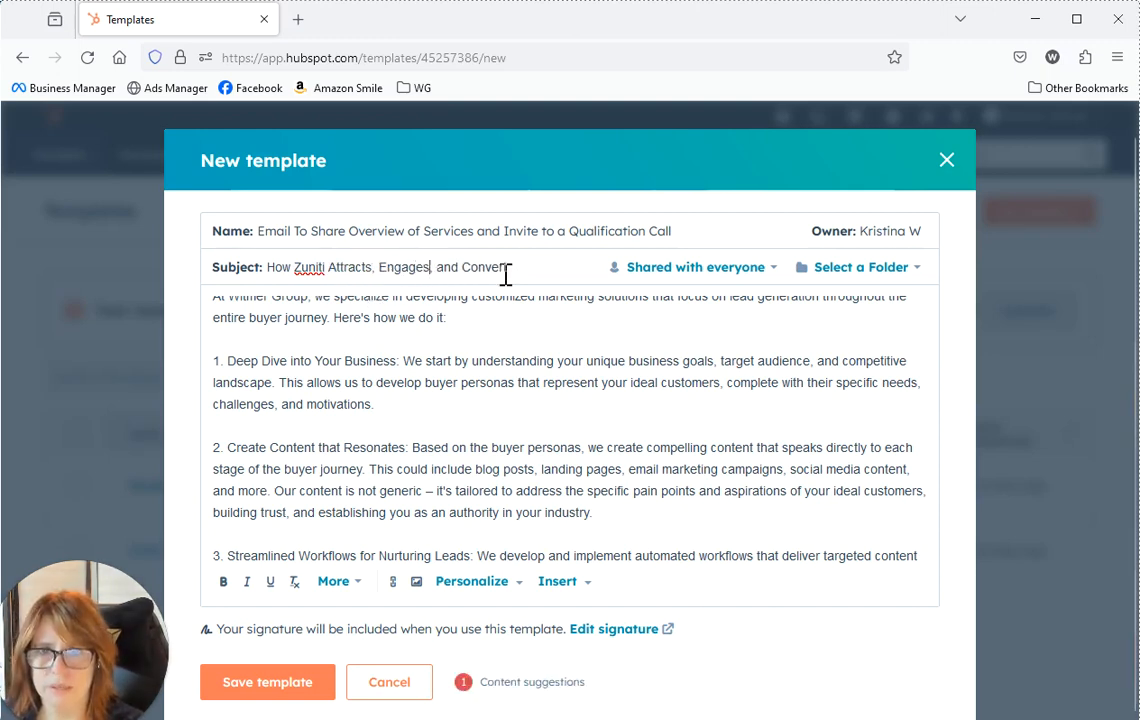
{"action": "left_click", "coordinate": [527, 268]}
{"action": "type", "text": "s"}
Review the updated content suggestions, including the article links under More tips
{"action": "scroll", "coordinate": [570, 472], "scroll_direction": "down", "scroll_amount": 5}
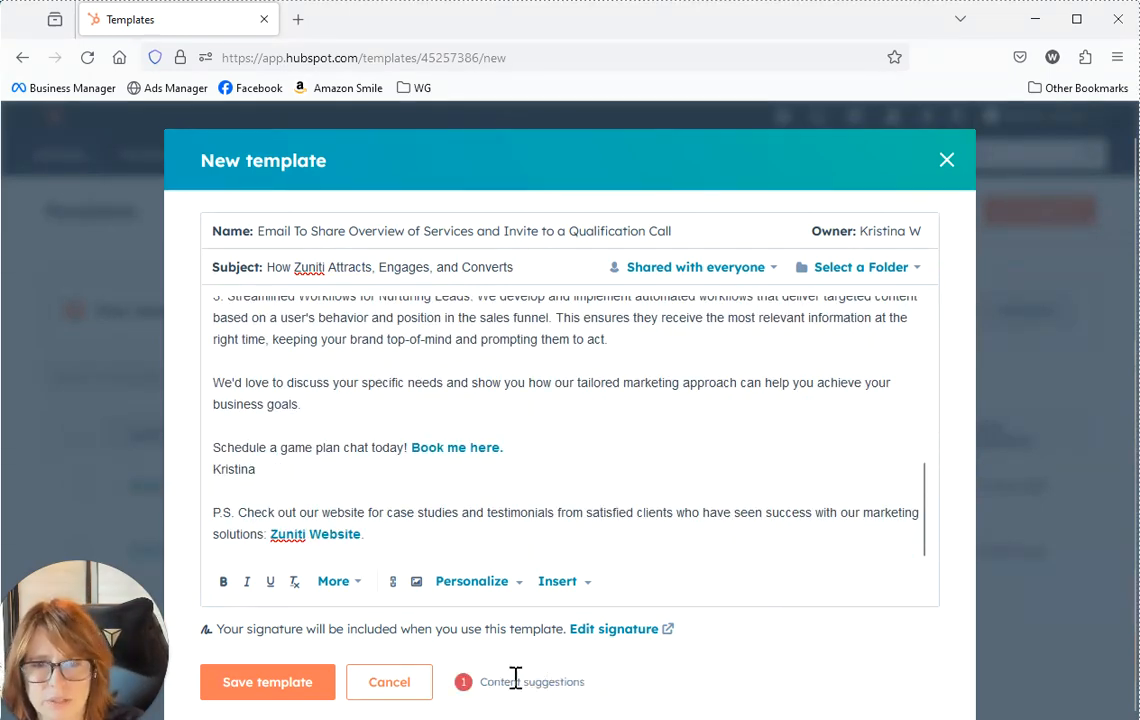
{"action": "left_click", "coordinate": [465, 683]}
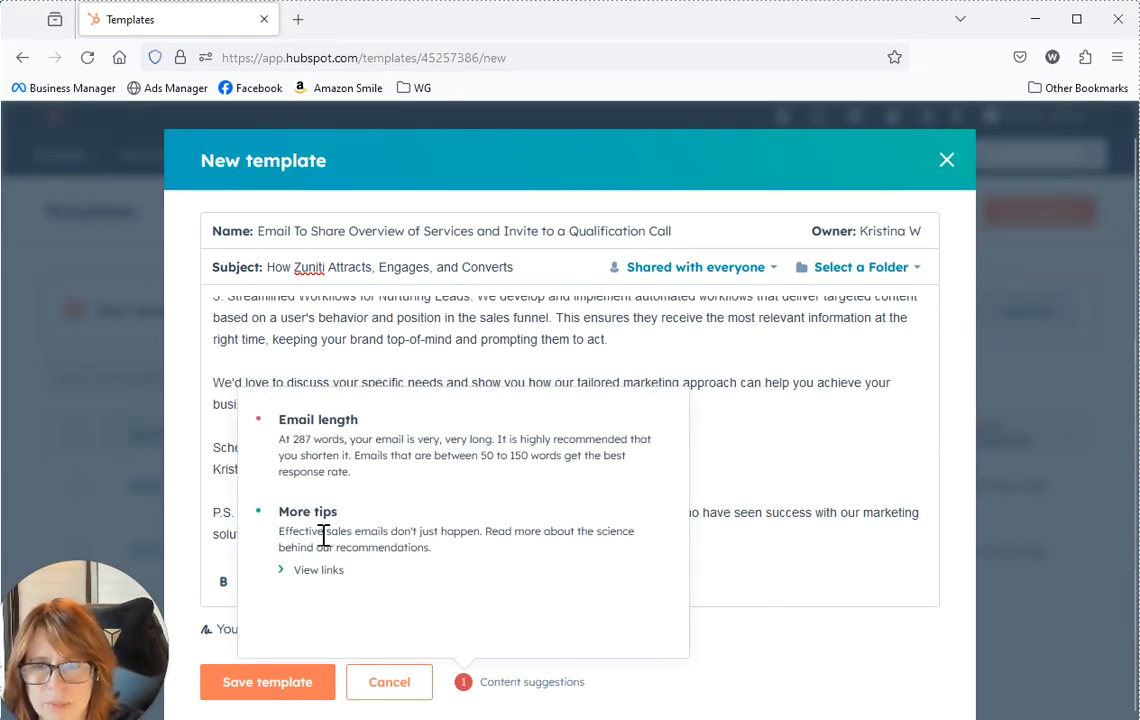
{"action": "left_click", "coordinate": [286, 570]}
{"action": "scroll", "coordinate": [570, 550], "scroll_direction": "down", "scroll_amount": 3}
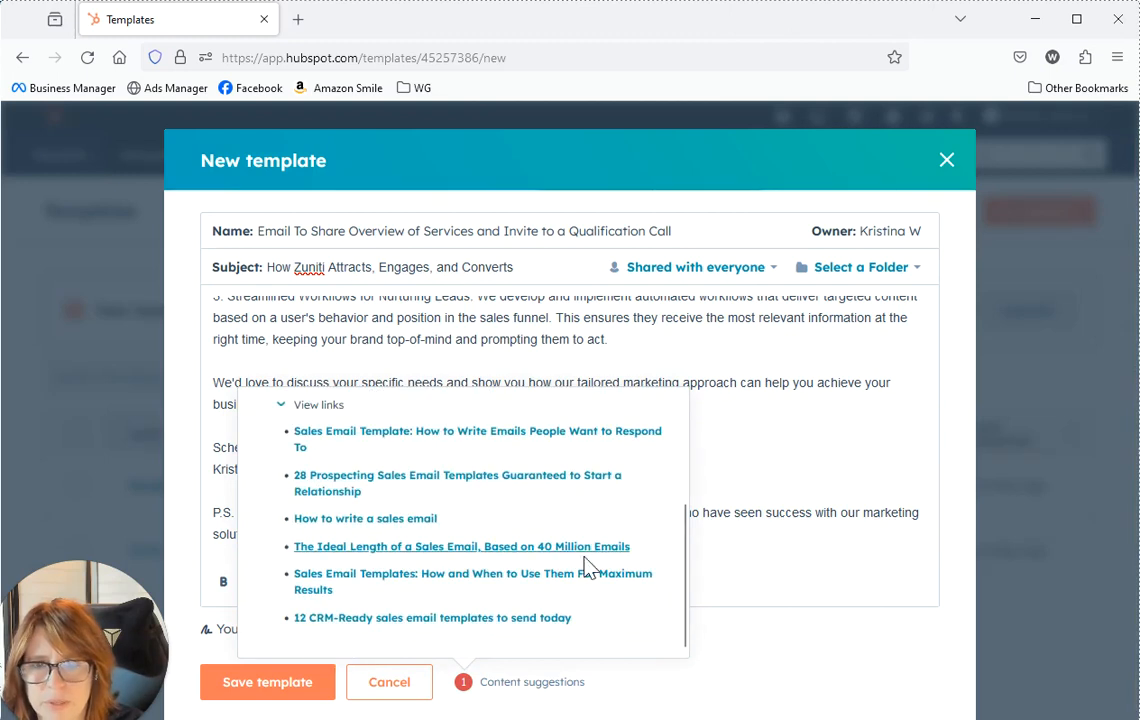
{"action": "left_click", "coordinate": [758, 530]}
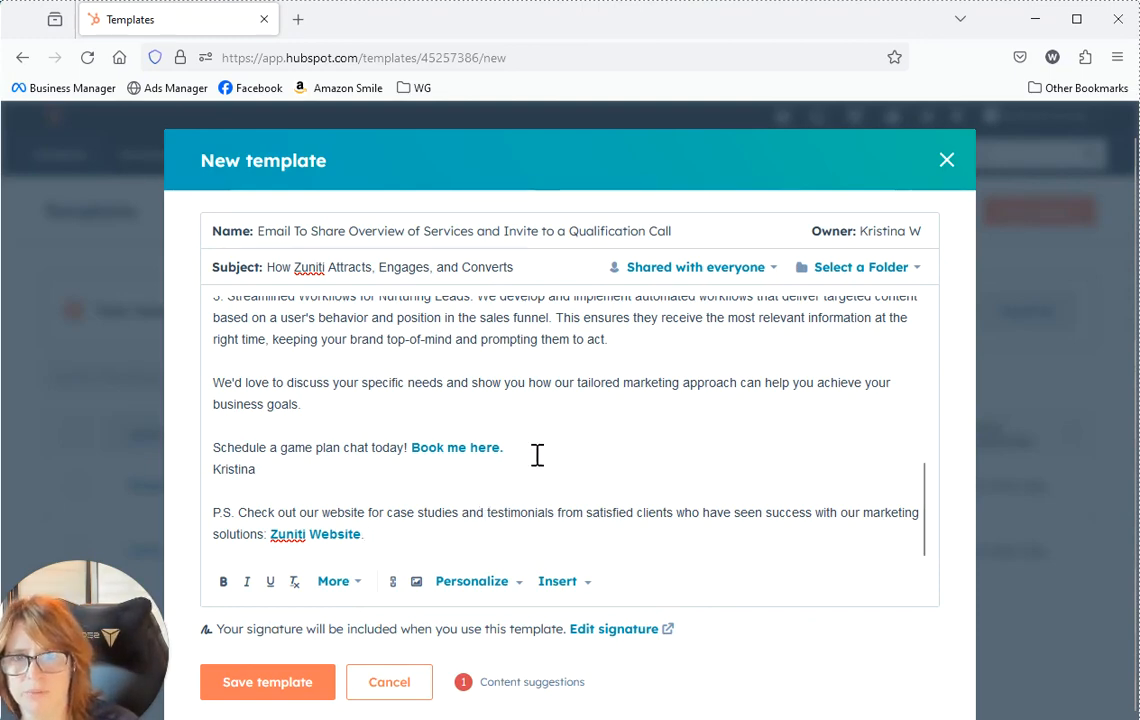
Replace the sender's name in the sign-off with the Contact owner personalization token and save the template
{"action": "left_click", "coordinate": [349, 471]}
{"action": "scroll", "coordinate": [629, 468], "scroll_direction": "up", "scroll_amount": 10}
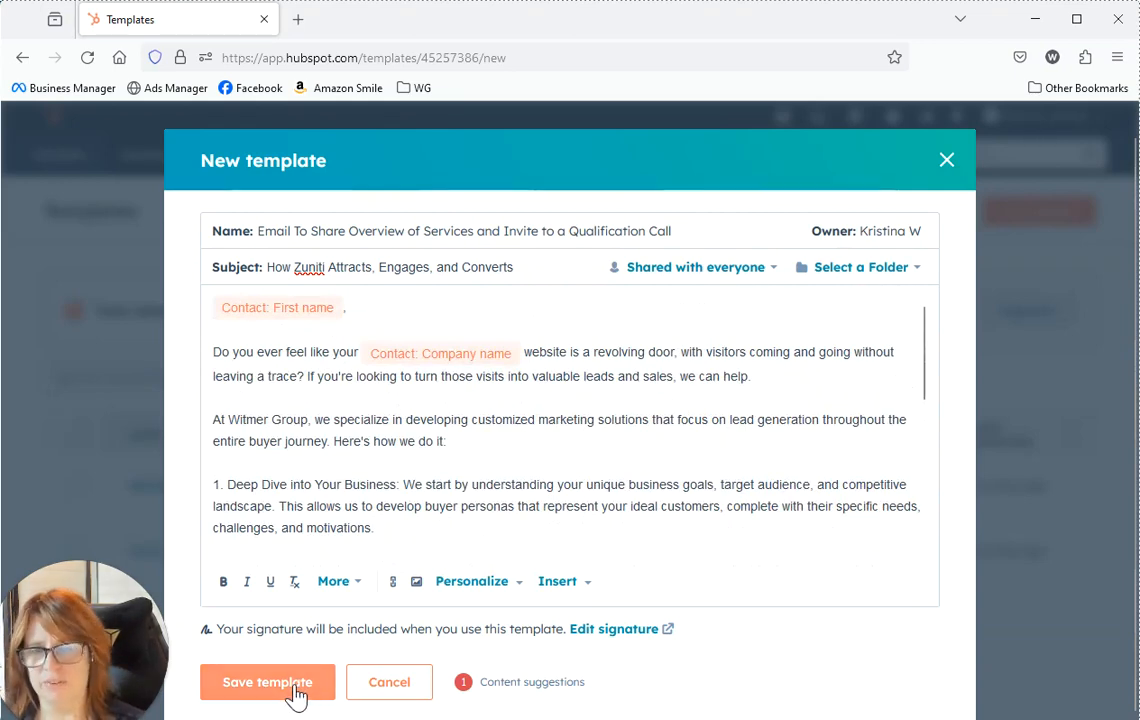
{"action": "scroll", "coordinate": [390, 475], "scroll_direction": "down", "scroll_amount": 10}
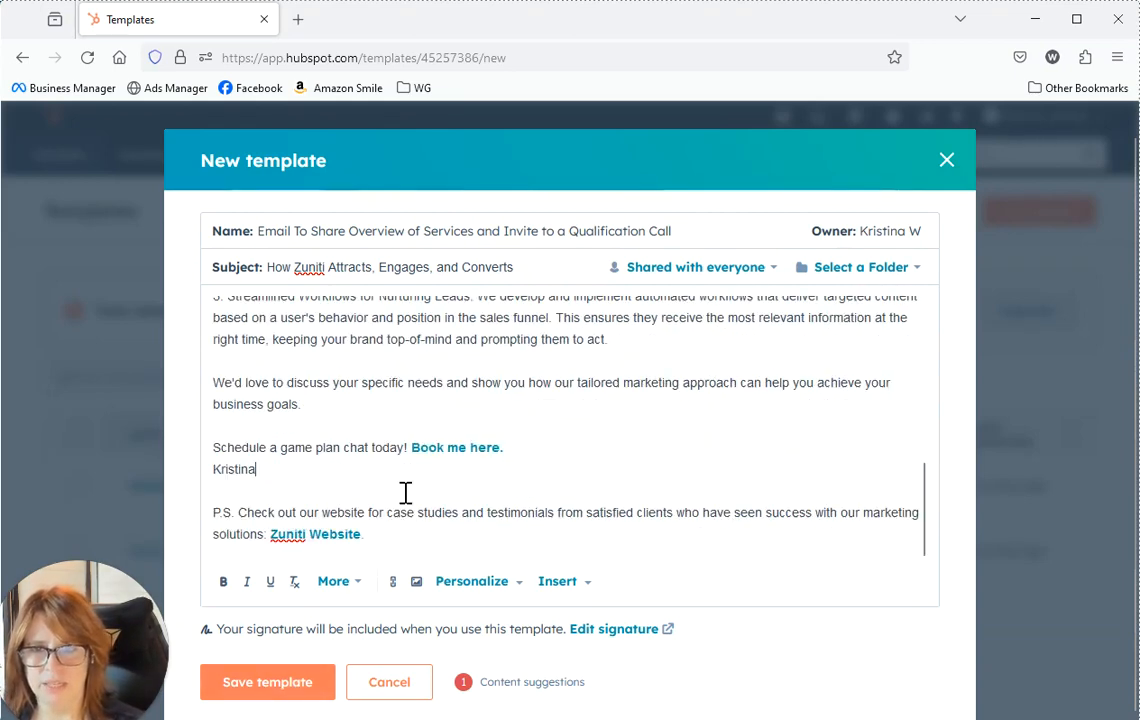
{"action": "left_click_drag", "start_coordinate": [278, 478], "coordinate": [205, 475]}
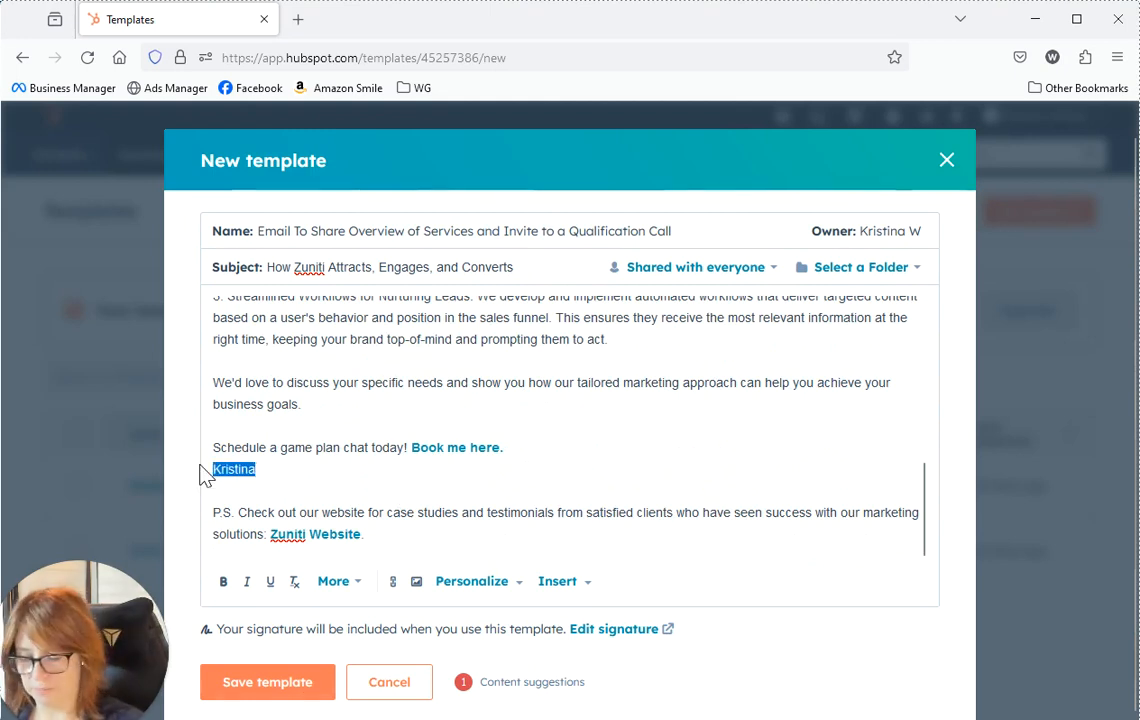
{"action": "key", "text": "BackSpace"}
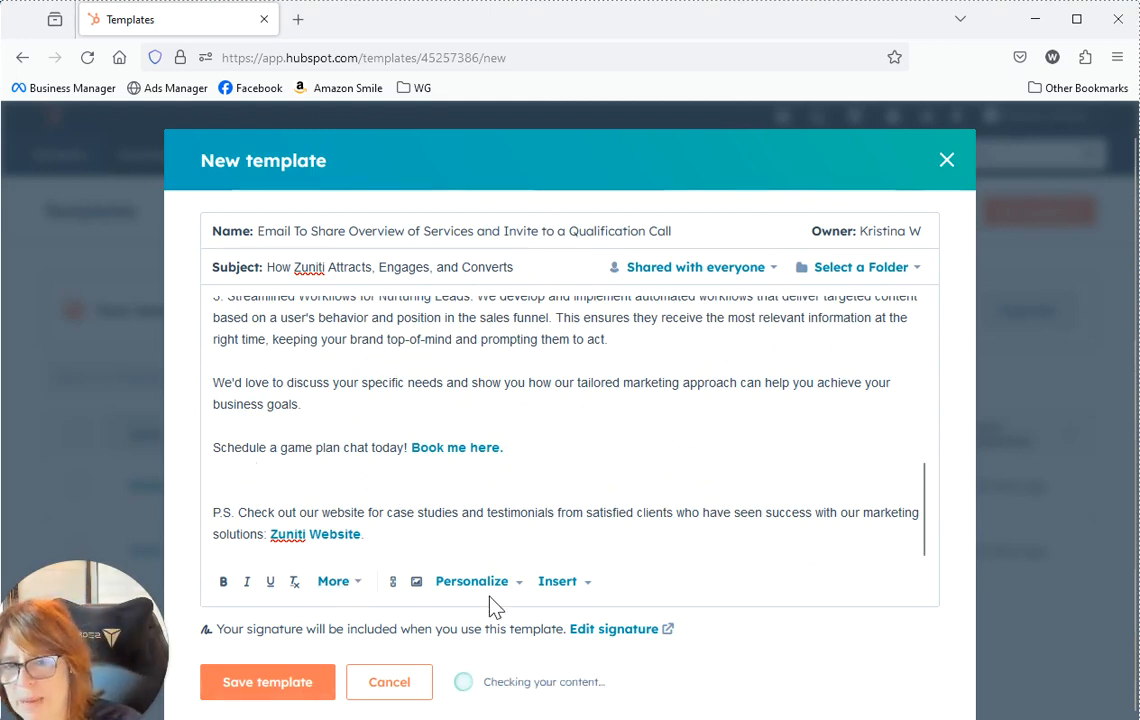
{"action": "left_click", "coordinate": [548, 584]}
{"action": "left_click", "coordinate": [485, 584]}
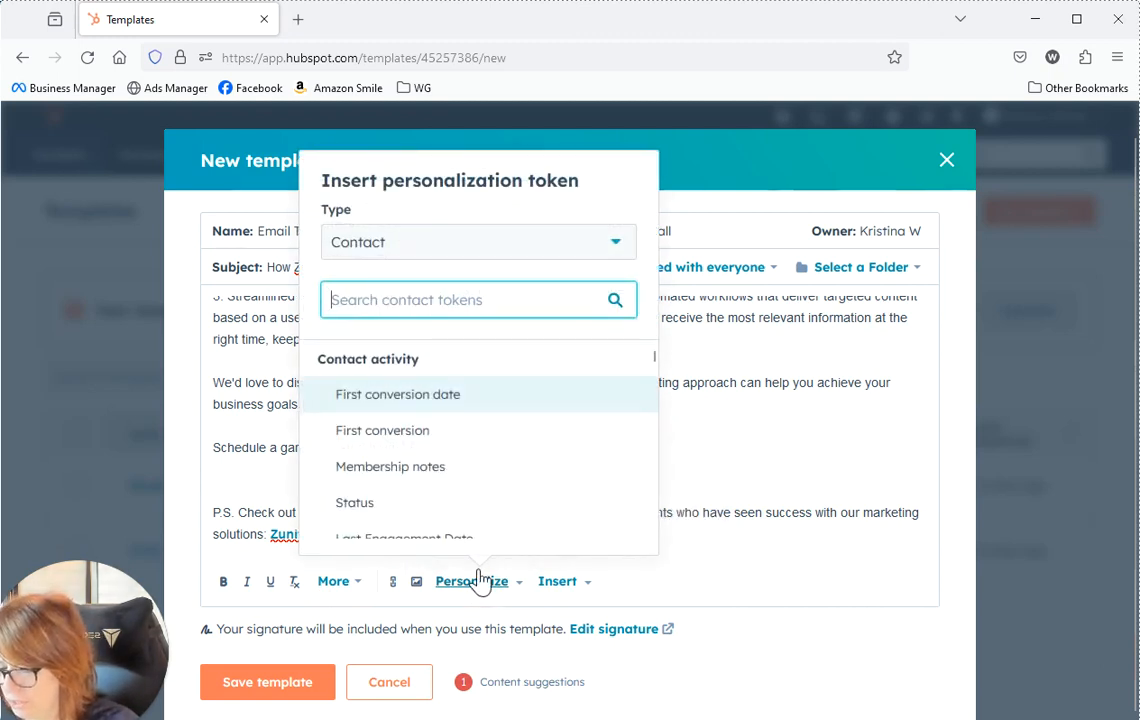
{"action": "type", "text": "owner"}
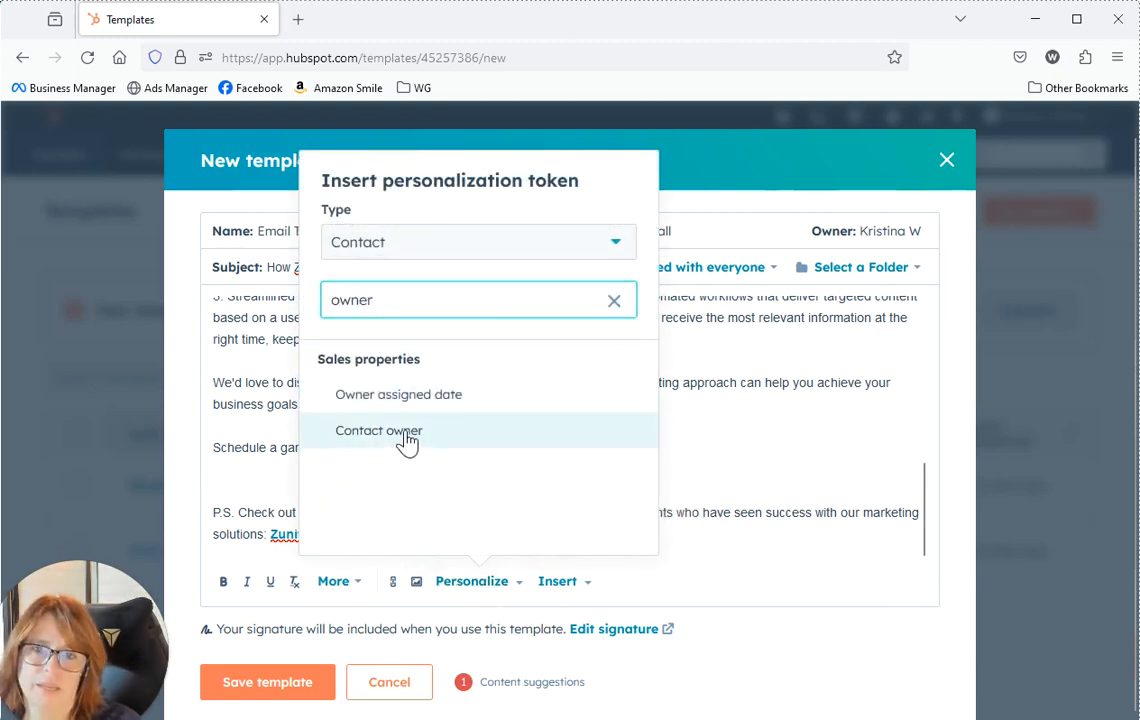
{"action": "left_click", "coordinate": [405, 435]}
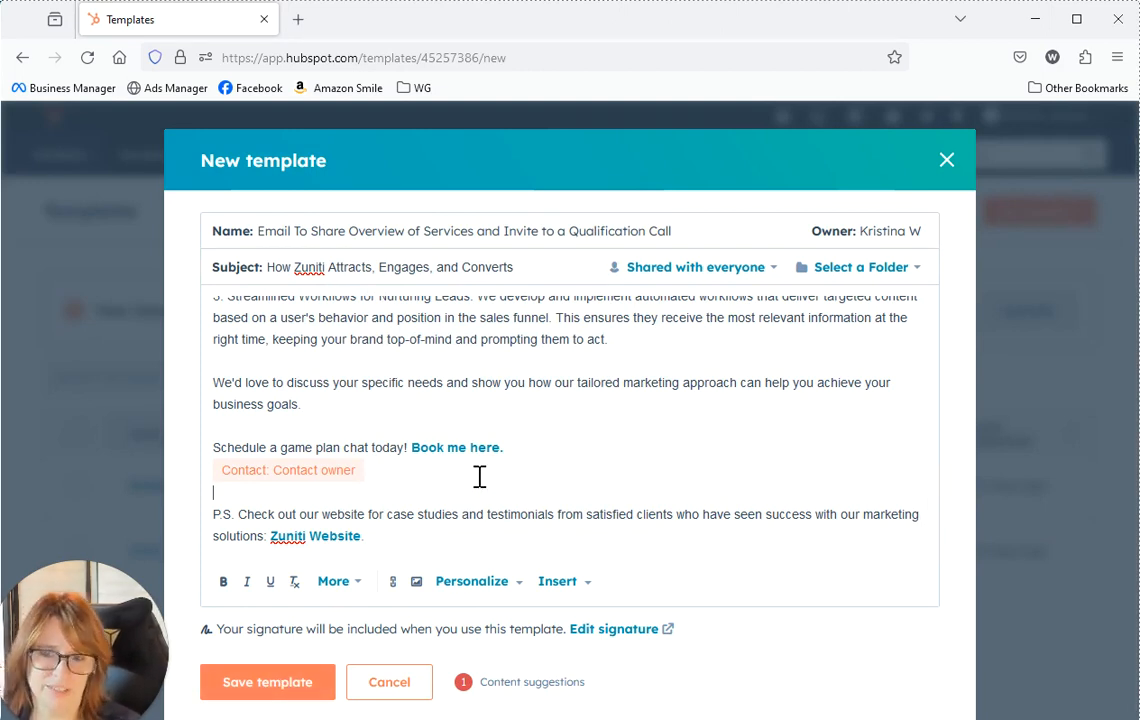
{"action": "left_click", "coordinate": [270, 686]}
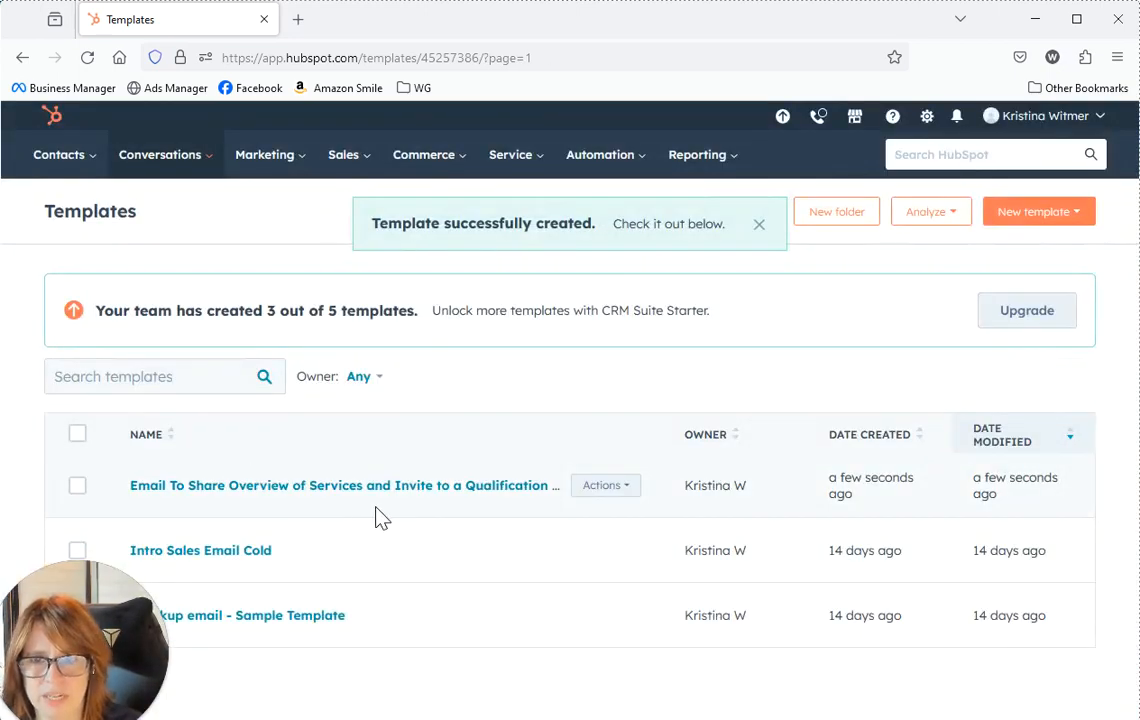
Open the contact record of Witmer Group's president from the contacts list and start a new email
{"action": "mouse_move", "coordinate": [45, 148]}
{"action": "left_click", "coordinate": [84, 211]}
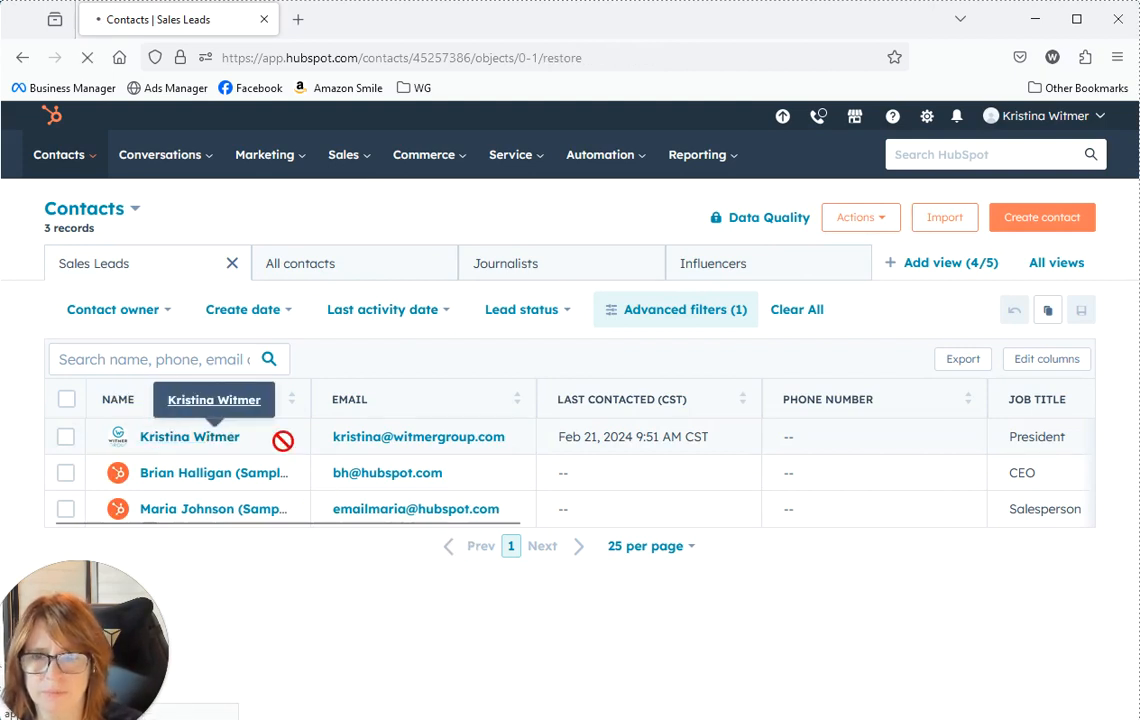
{"action": "left_click", "coordinate": [199, 443]}
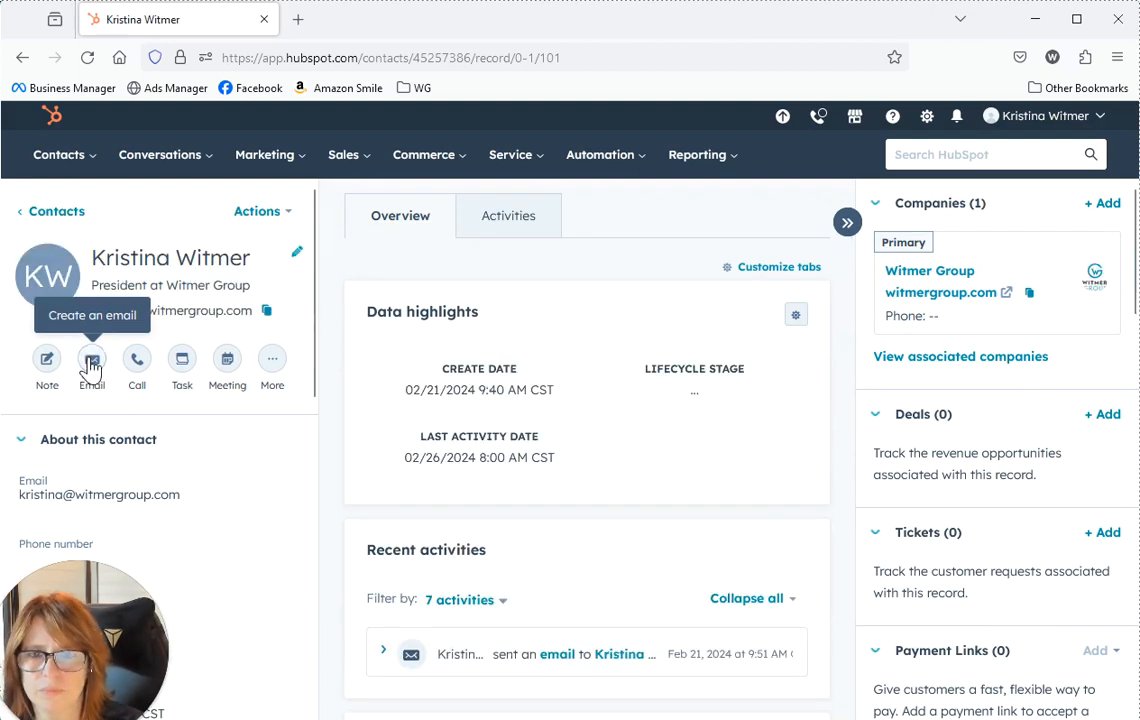
{"action": "left_click", "coordinate": [91, 362]}
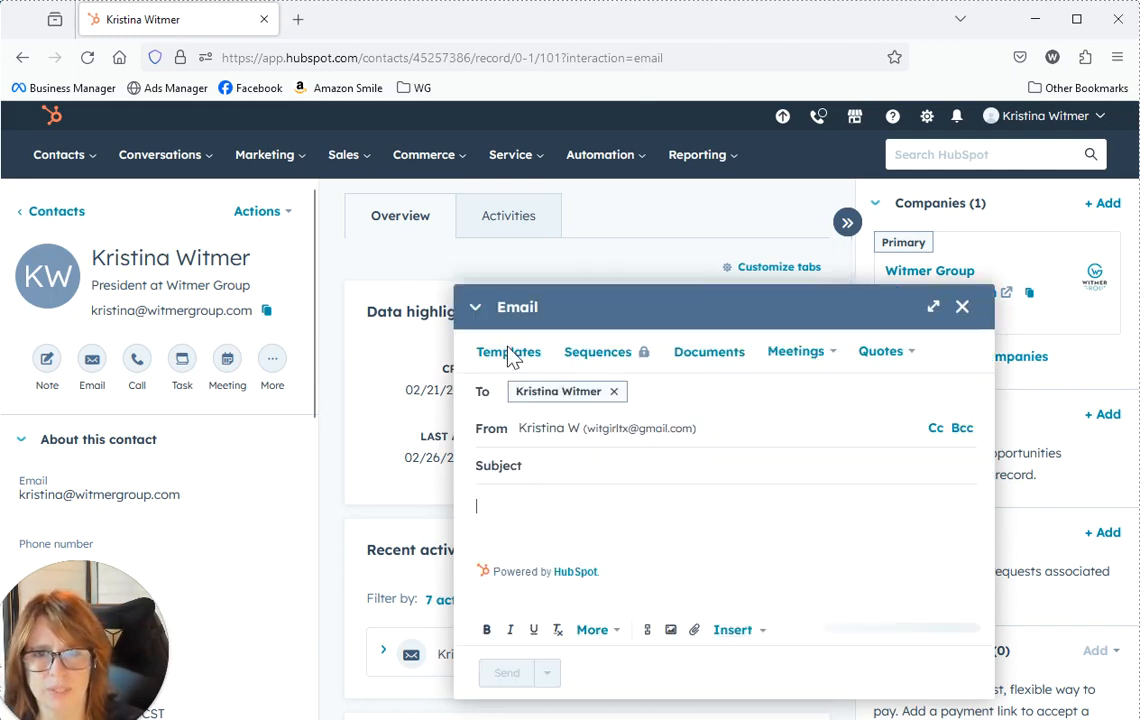
Fill the email from the template "Email To Share Overview of Services and Invite to a Qualification…", review its text and send it
{"action": "left_click", "coordinate": [508, 355]}
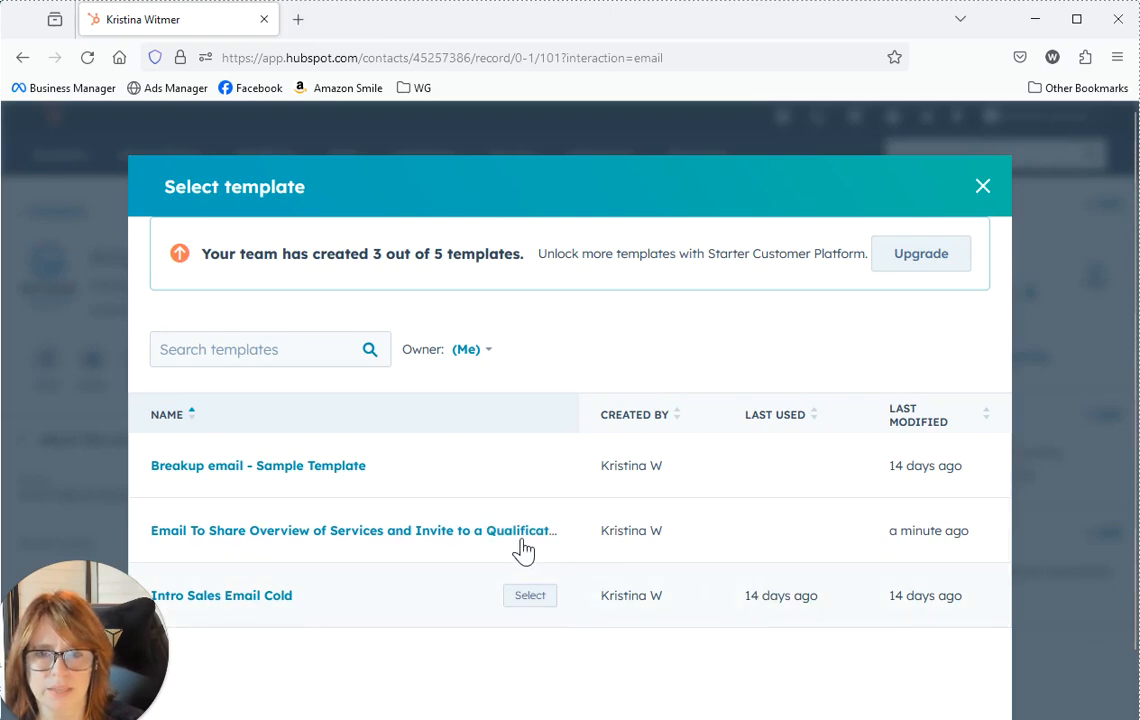
{"action": "left_click", "coordinate": [521, 541]}
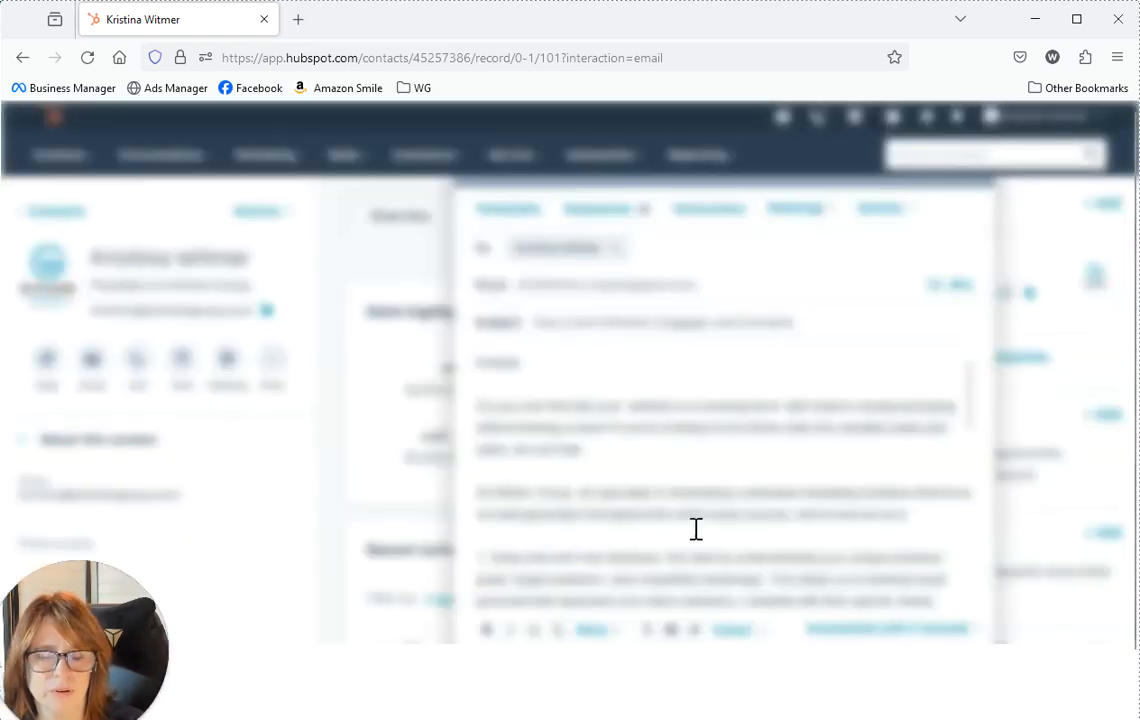
{"action": "scroll", "coordinate": [697, 484], "scroll_direction": "down", "scroll_amount": 10}
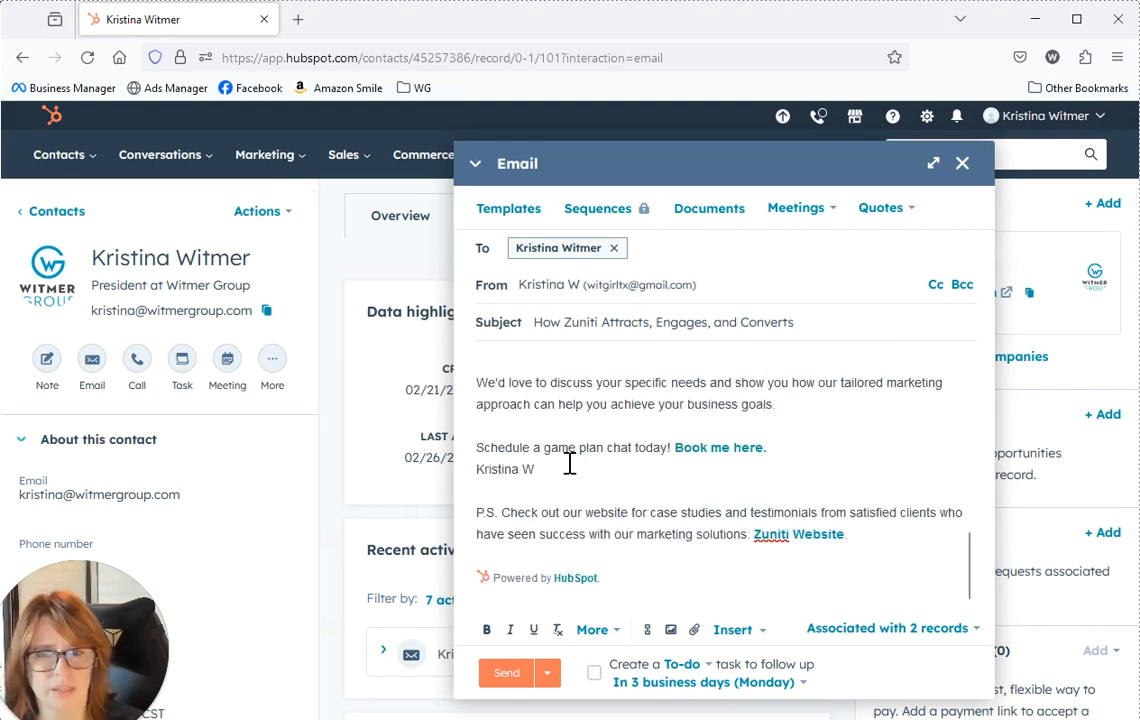
{"action": "scroll", "coordinate": [620, 467], "scroll_direction": "up", "scroll_amount": 10}
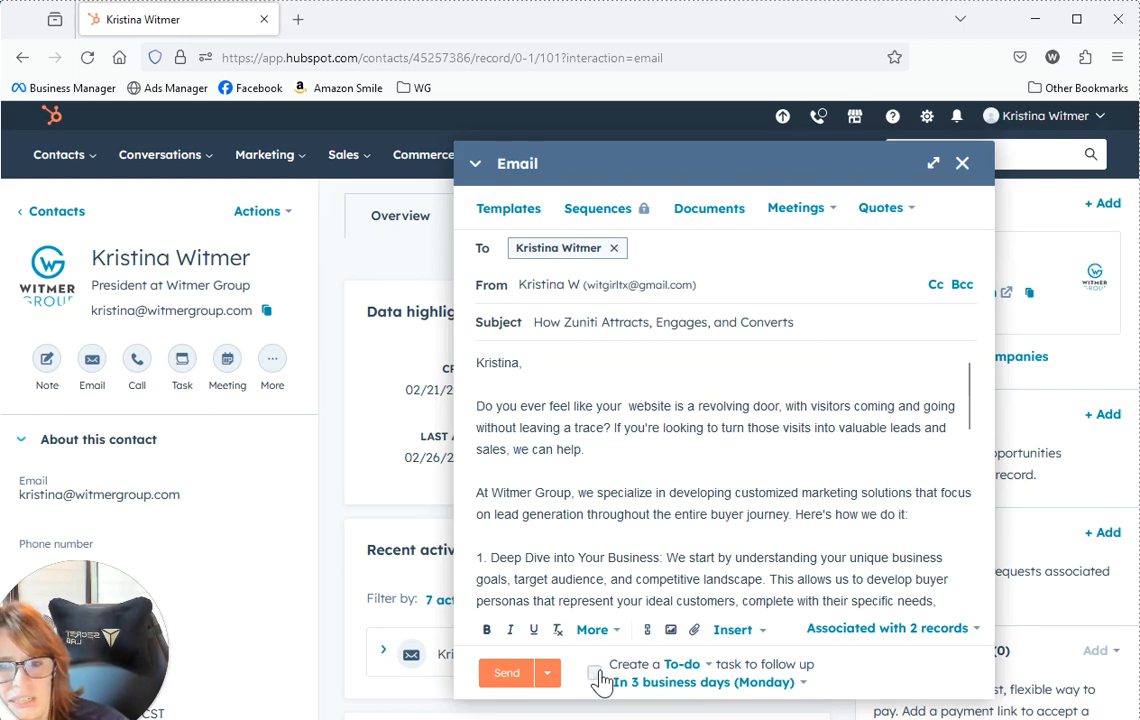
{"action": "left_click", "coordinate": [507, 673]}
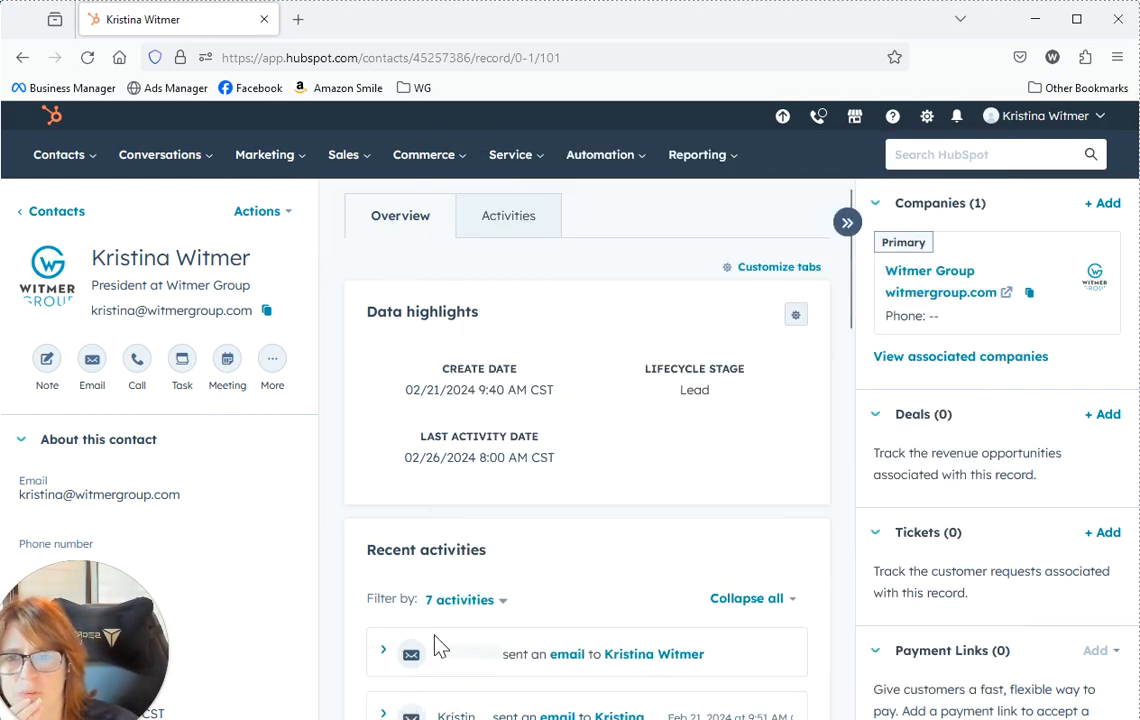
Go to the conversation snippets and start creating a new snippet
{"action": "mouse_move", "coordinate": [145, 166]}
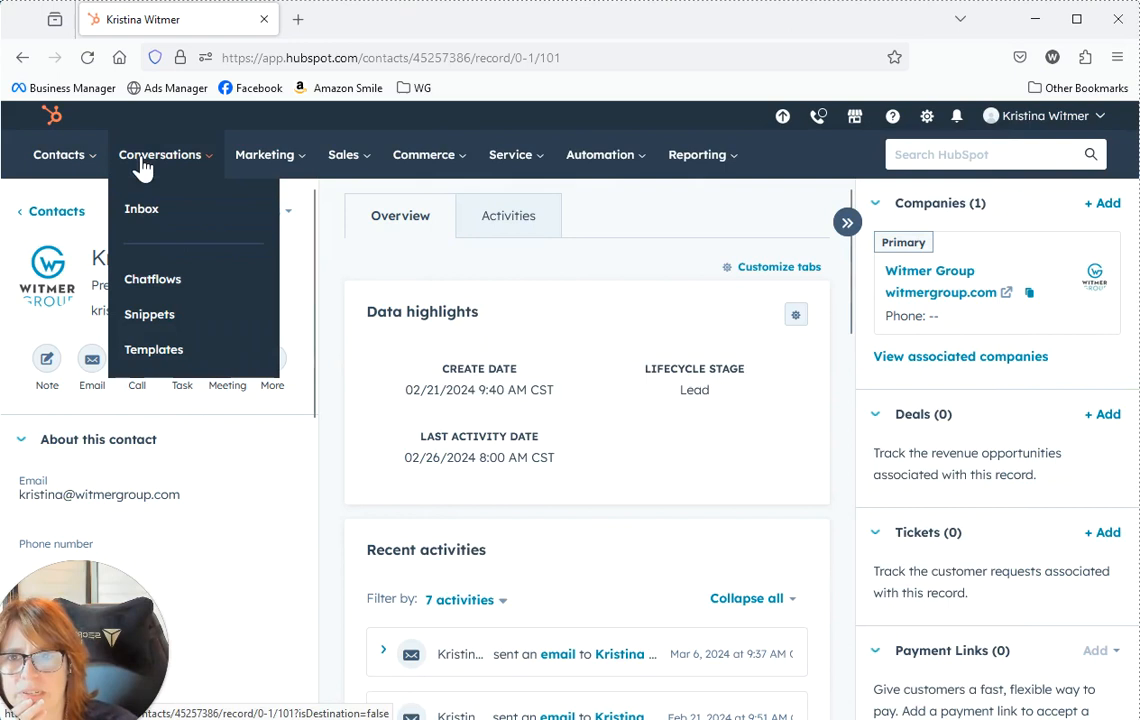
{"action": "left_click", "coordinate": [184, 306]}
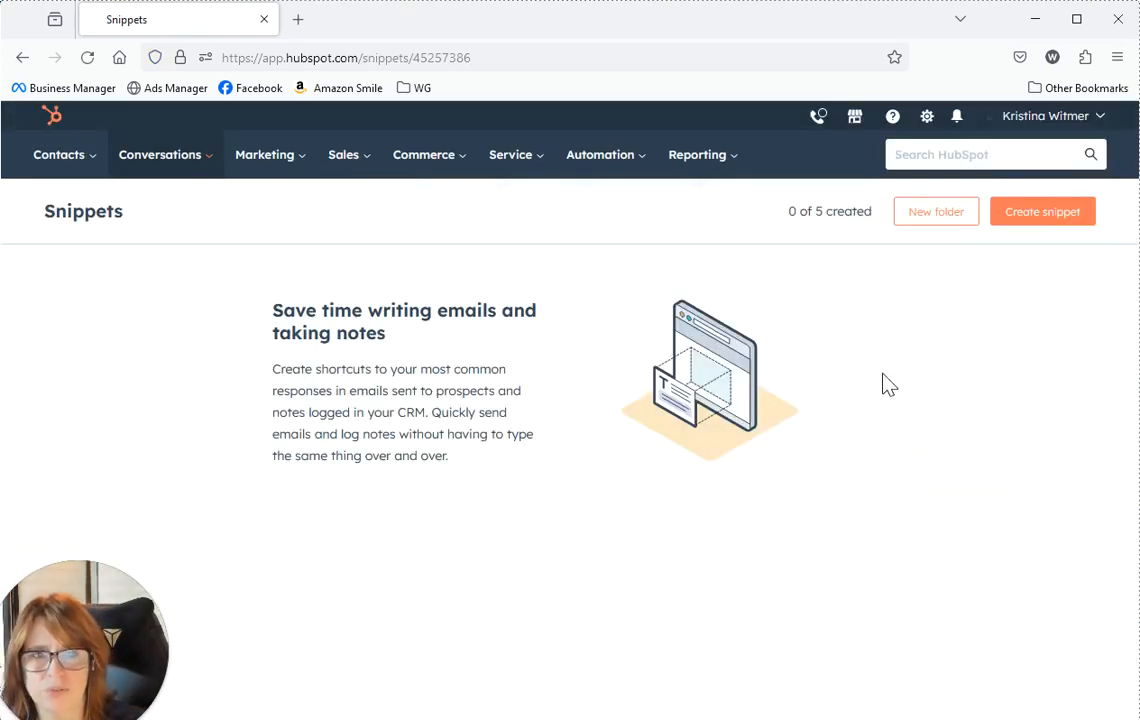
{"action": "left_click", "coordinate": [1030, 216]}
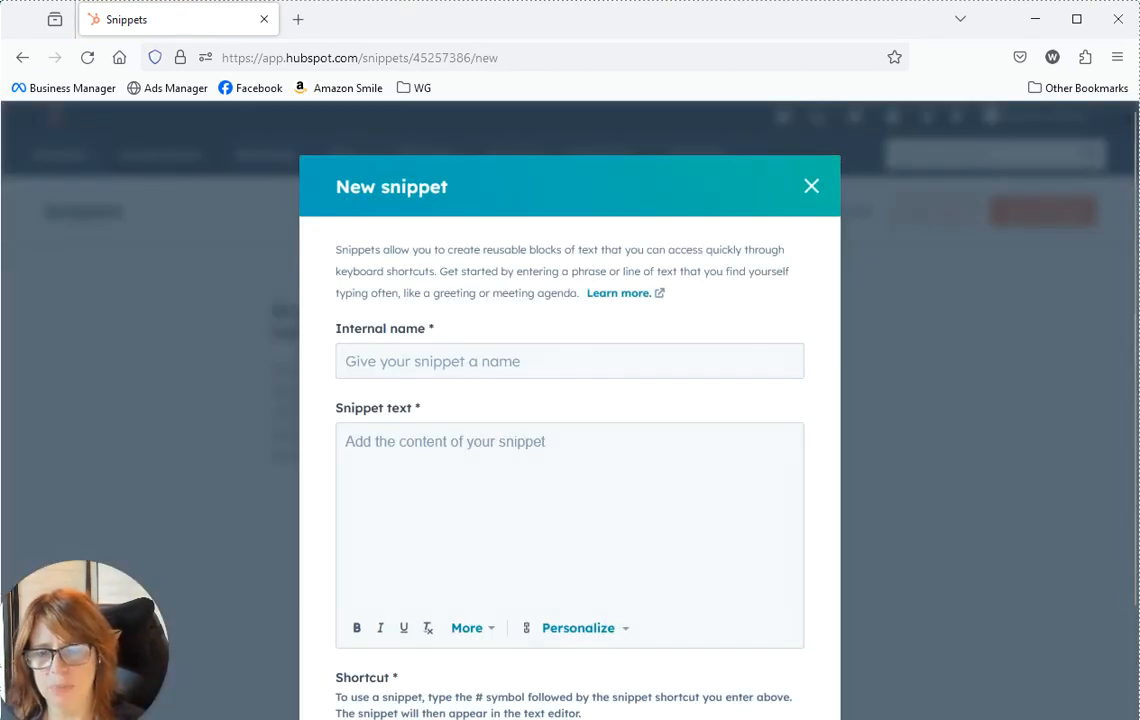
Copy the two paragraphs from "At Zuniti" to "Let's chat!" in the Word document and paste them as the snippet text
{"action": "key", "text": "alt+Tab"}
{"action": "scroll", "coordinate": [502, 610], "scroll_direction": "up", "scroll_amount": 10}
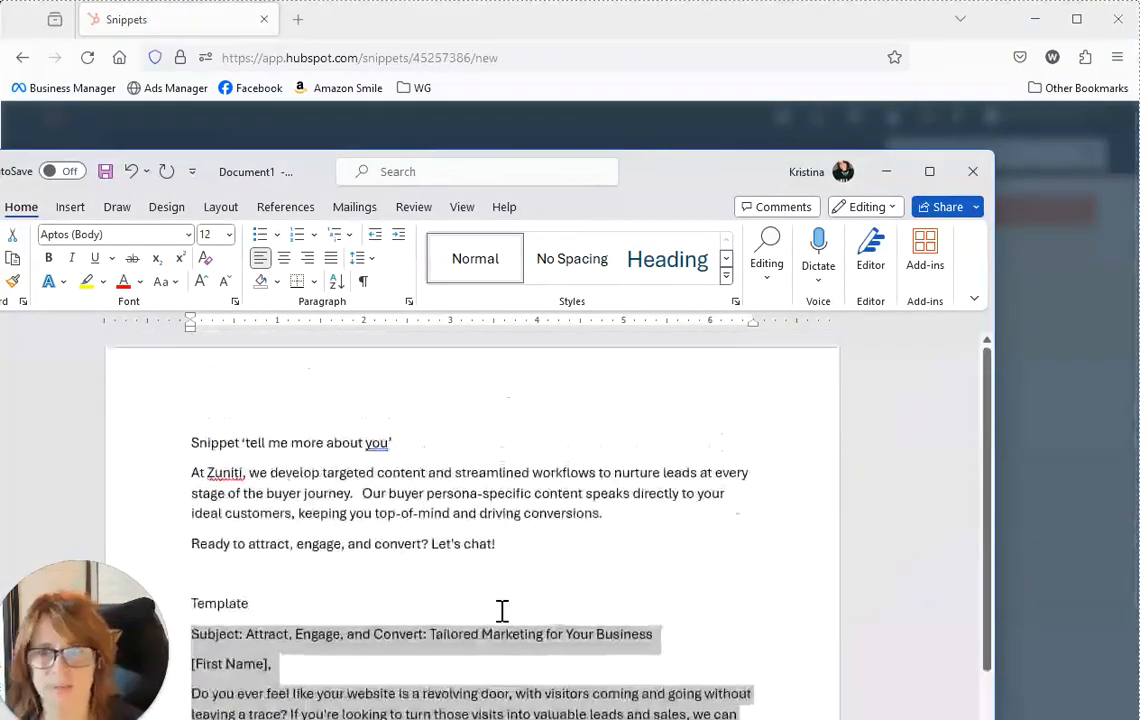
{"action": "left_click_drag", "start_coordinate": [522, 542], "coordinate": [120, 493]}
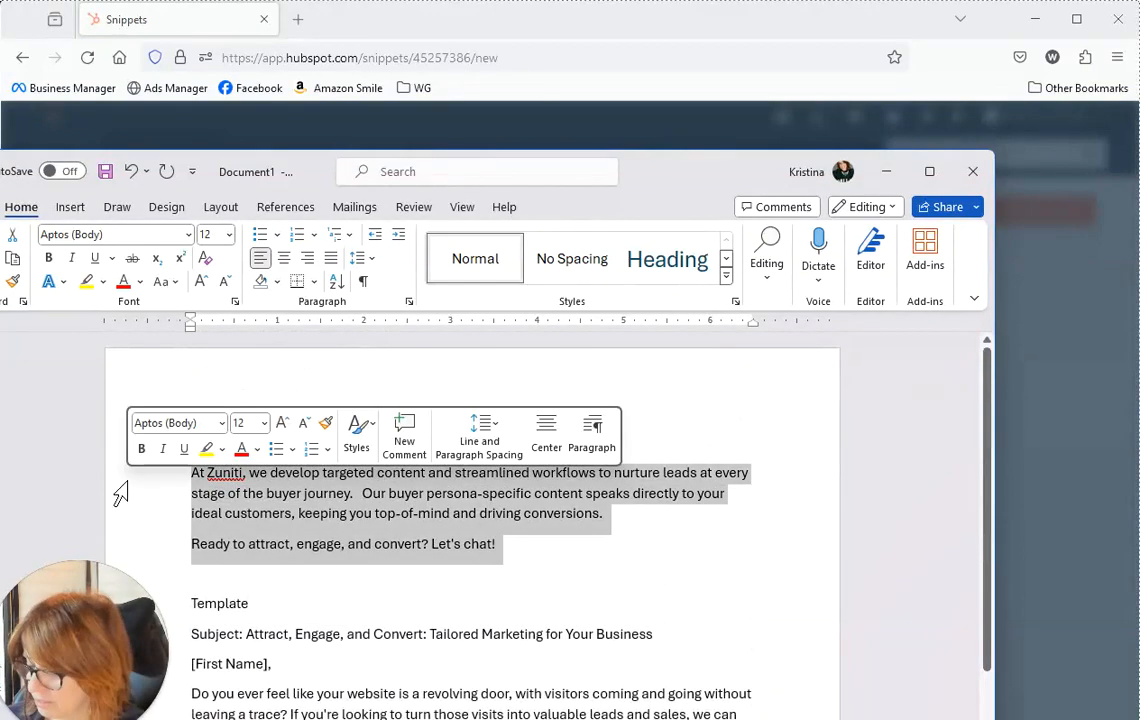
{"action": "key", "text": "ctrl+c"}
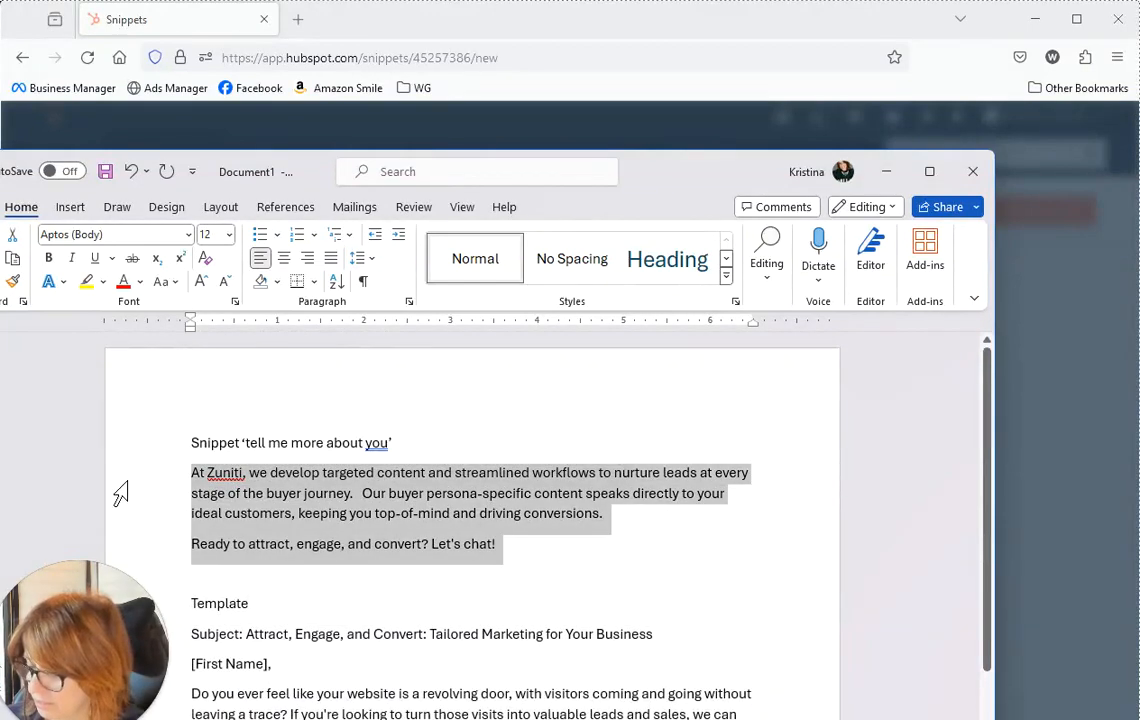
{"action": "left_click", "coordinate": [680, 34]}
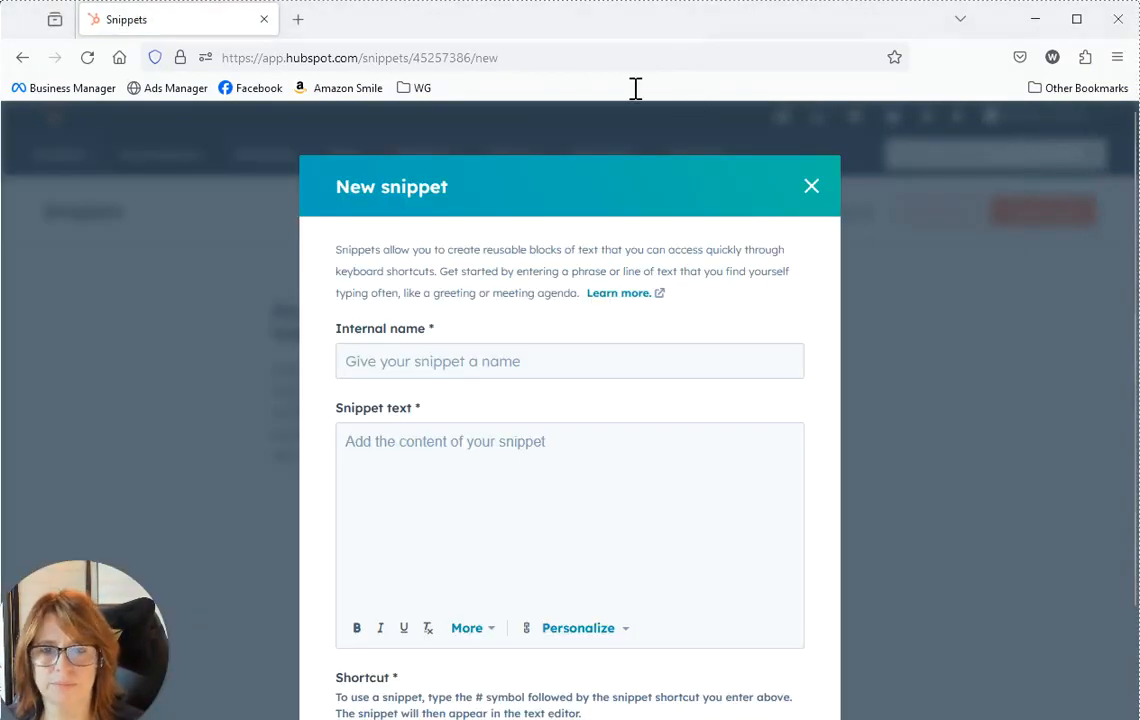
{"action": "left_click", "coordinate": [444, 469]}
{"action": "key", "text": "ctrl+v"}
Check the snippet heading in the Word document and set the internal name to "Someone asks 'tell me more about Zuniti'"
{"action": "left_click", "coordinate": [547, 365]}
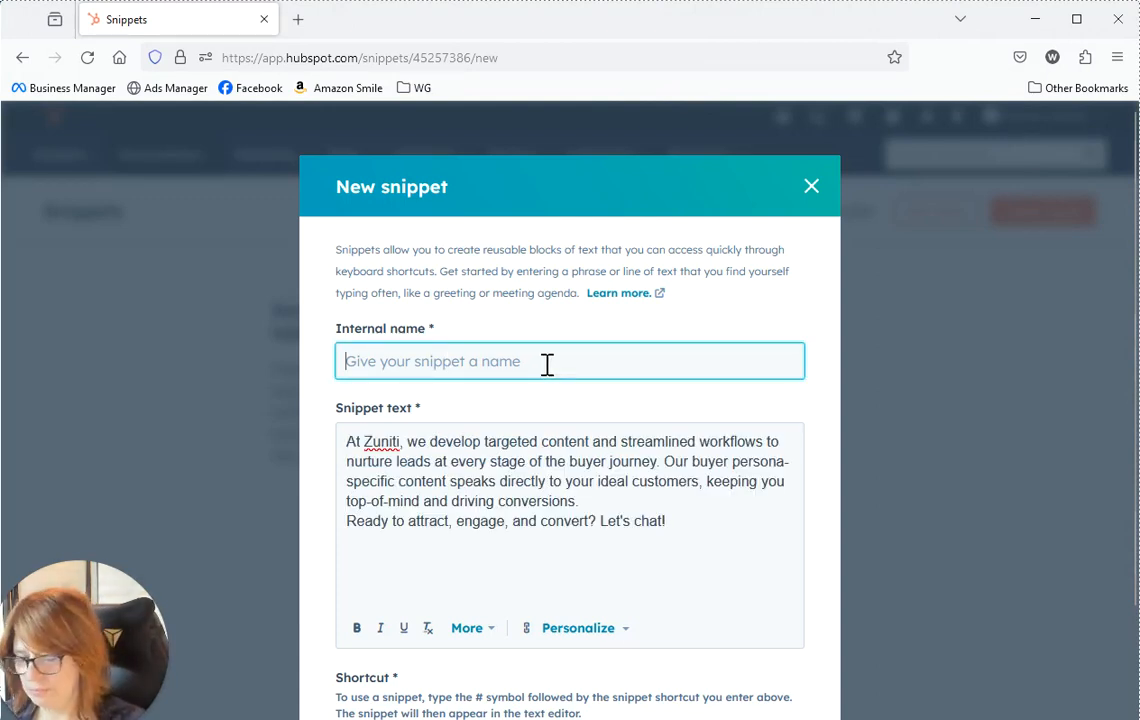
{"action": "key", "text": "alt+Tab"}
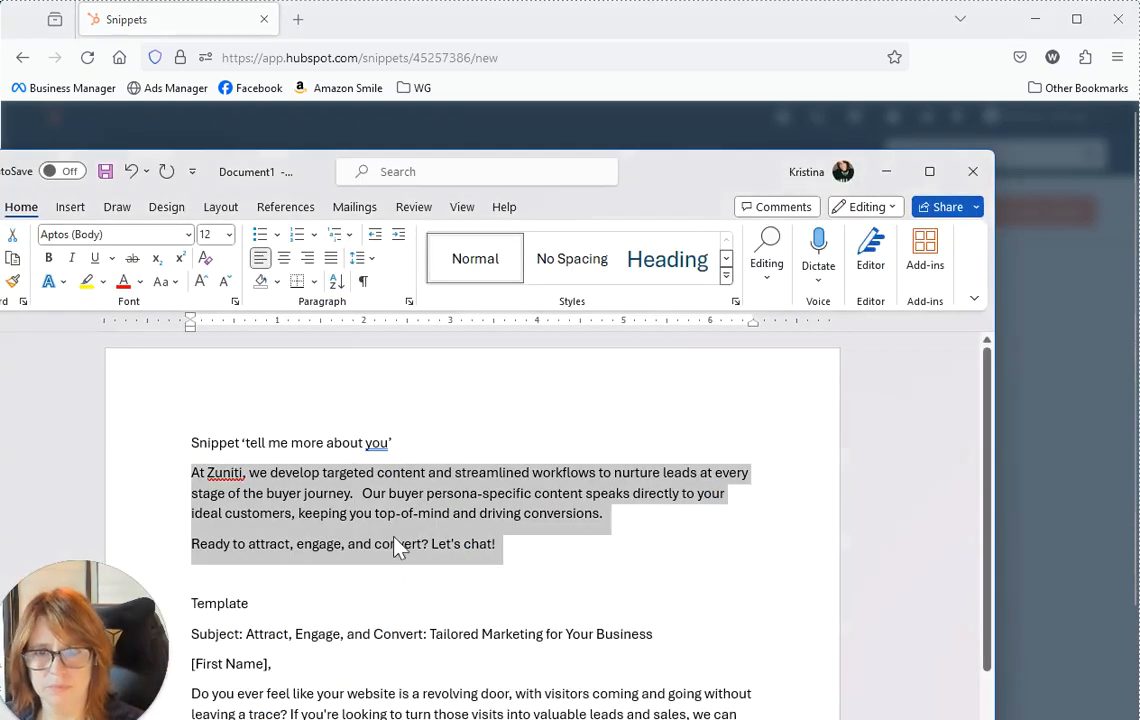
{"action": "left_click", "coordinate": [600, 38]}
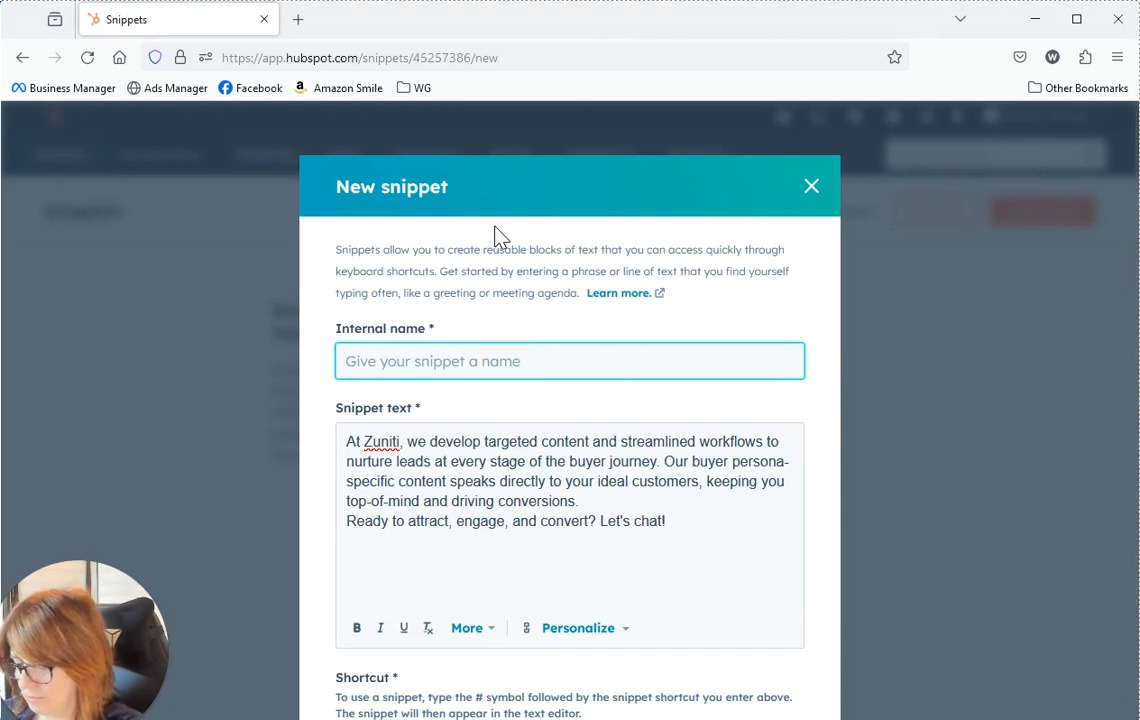
{"action": "type", "text": "Someone asks"}
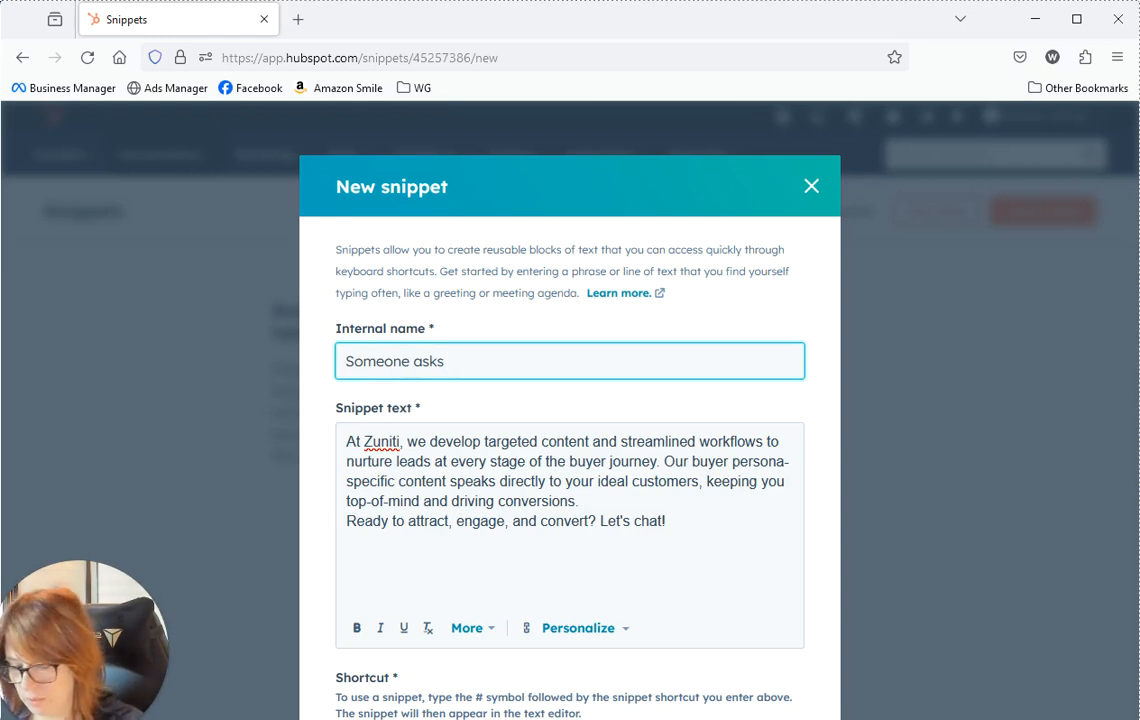
{"action": "type", "text": " 'tell me"}
{"action": "key", "text": "BackSpace"}
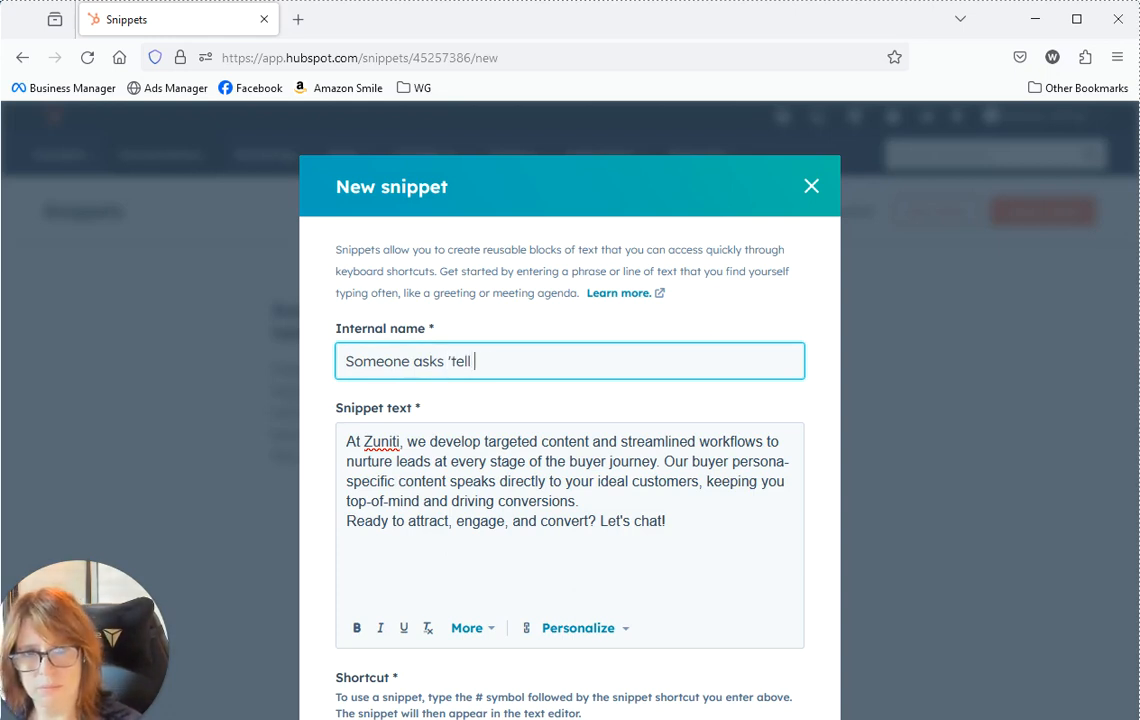
{"action": "type", "text": "me more about"}
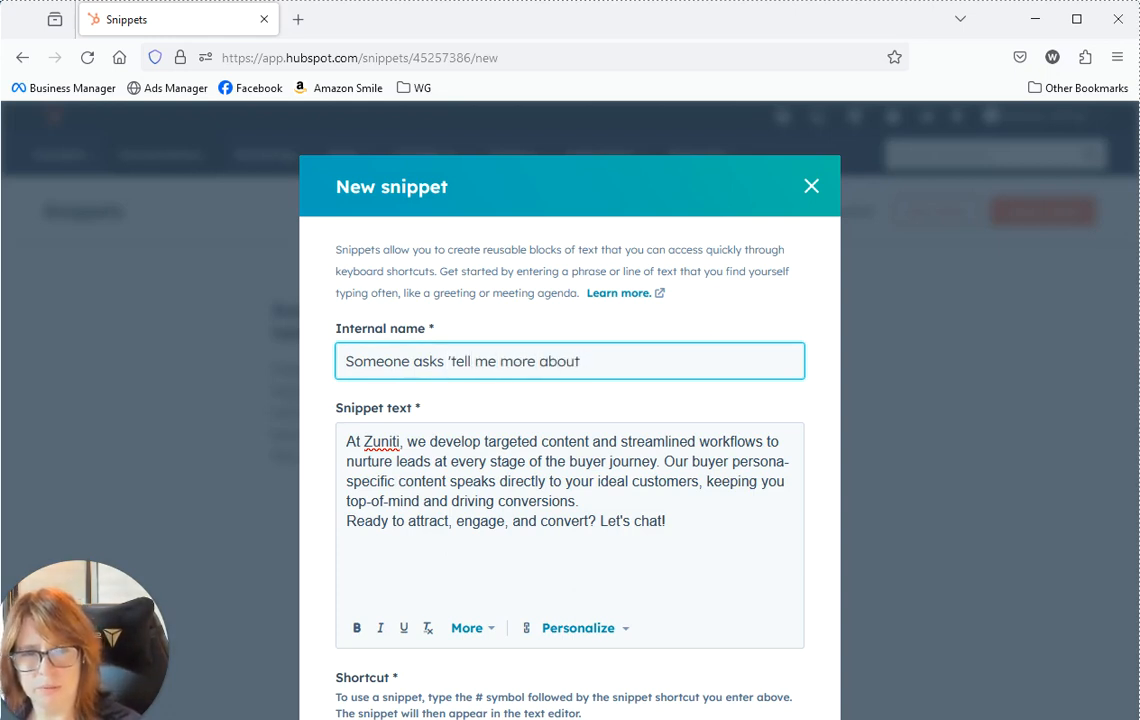
{"action": "type", "text": " Zunnit"}
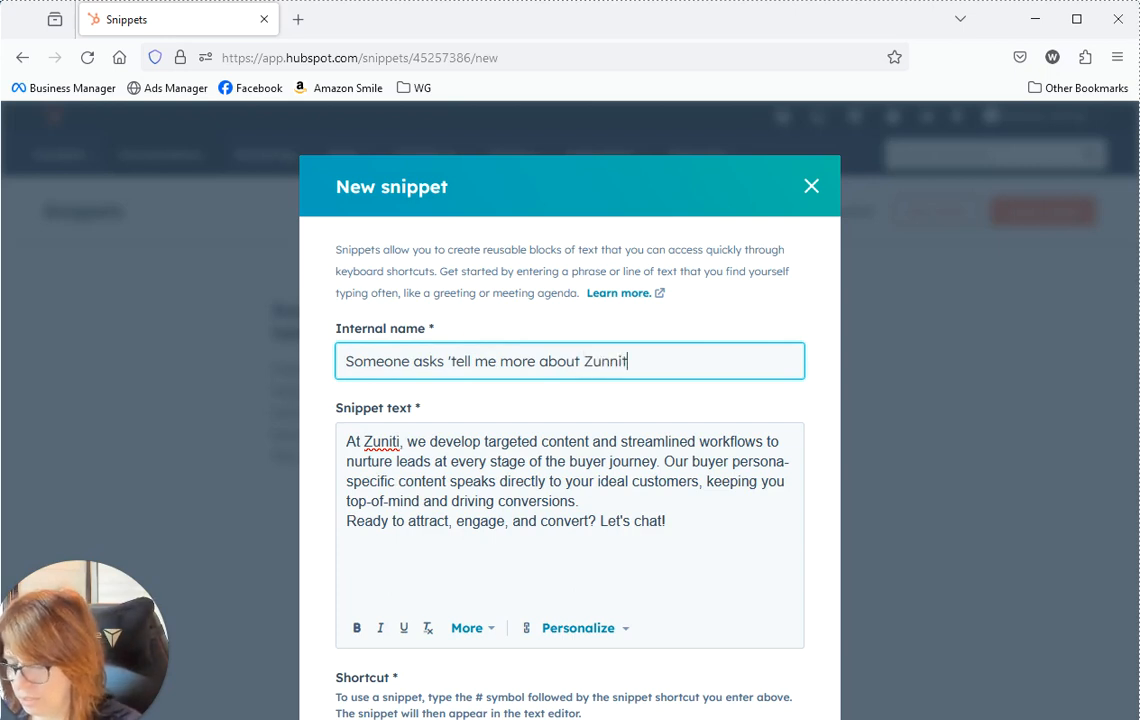
{"action": "key", "text": "BackSpace"}
{"action": "key", "text": "BackSpace"}
{"action": "key", "text": "BackSpace"}
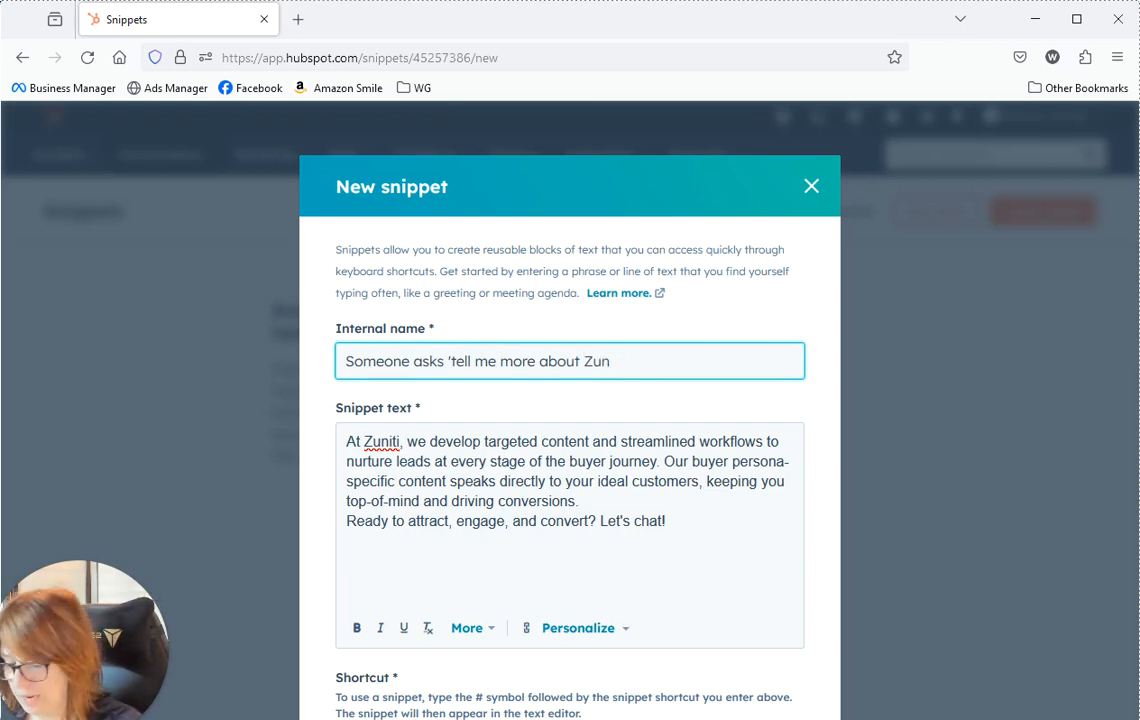
{"action": "type", "text": "iti"}
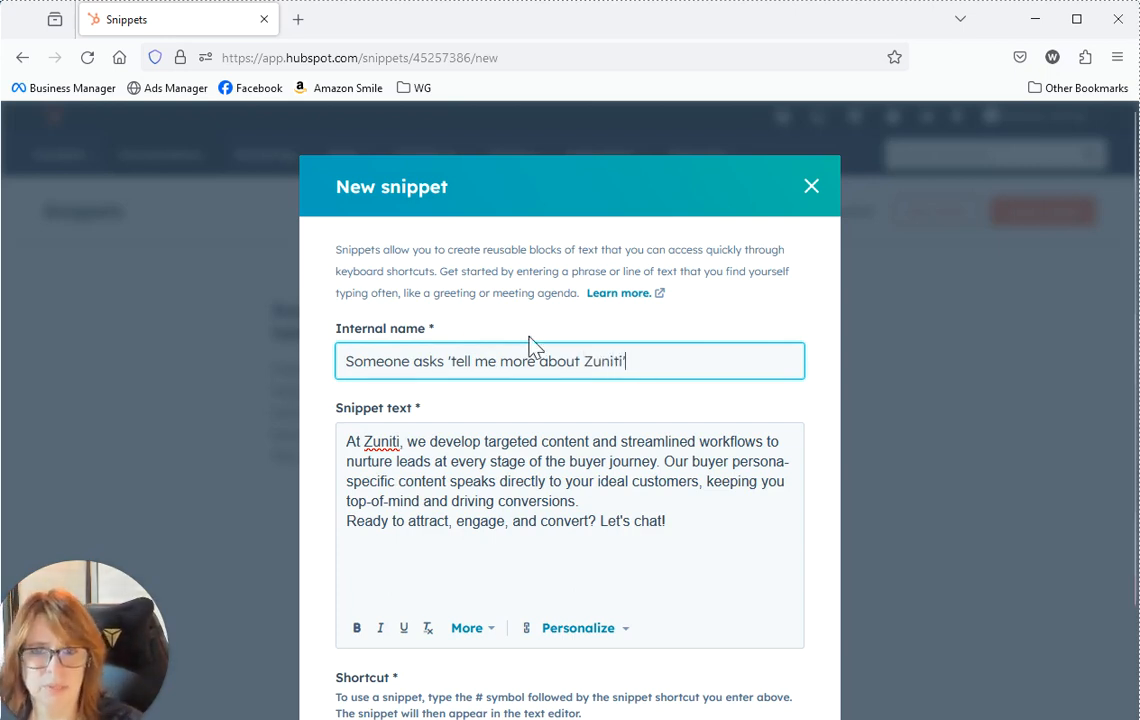
Add a blank line before "Ready to attract, engage, and convert?" and save the snippet with the shortcut "intro"
{"action": "left_click", "coordinate": [597, 511]}
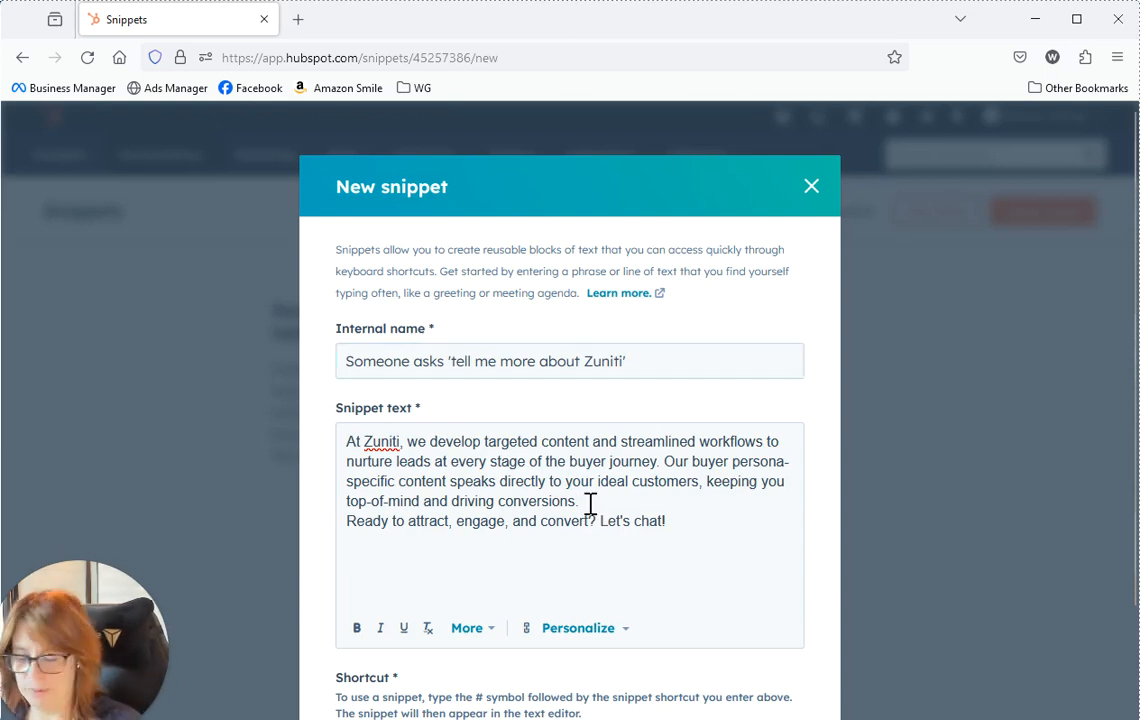
{"action": "key", "text": "Return"}
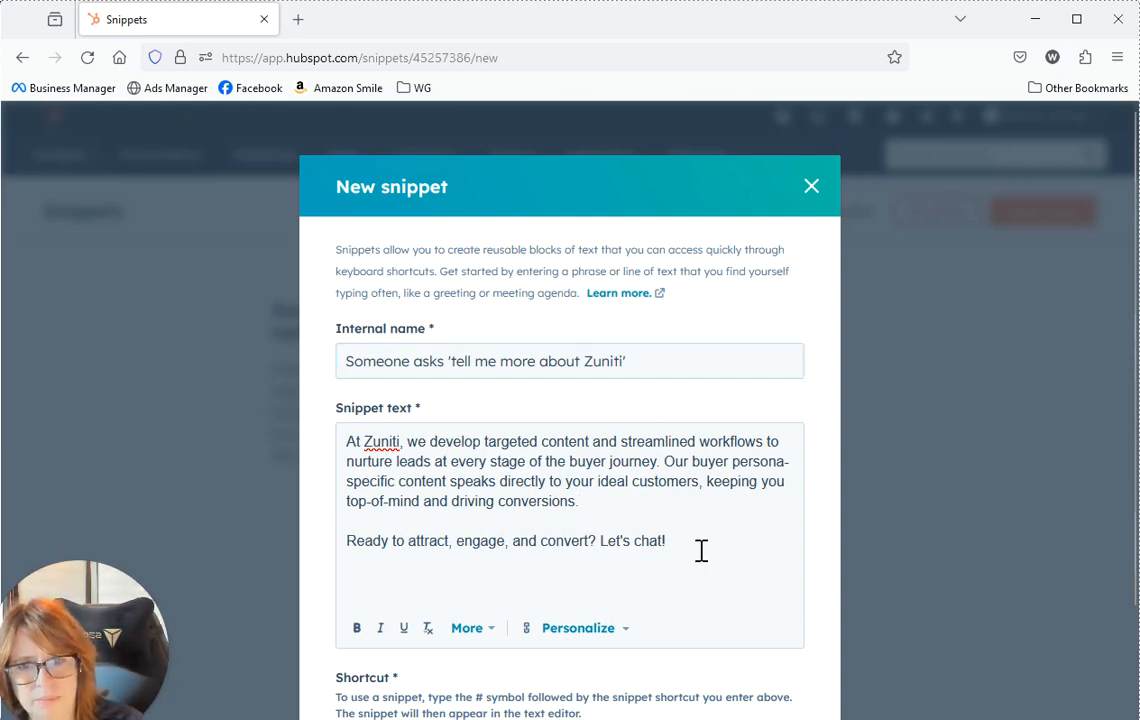
{"action": "scroll", "coordinate": [700, 590], "scroll_direction": "down", "scroll_amount": 2}
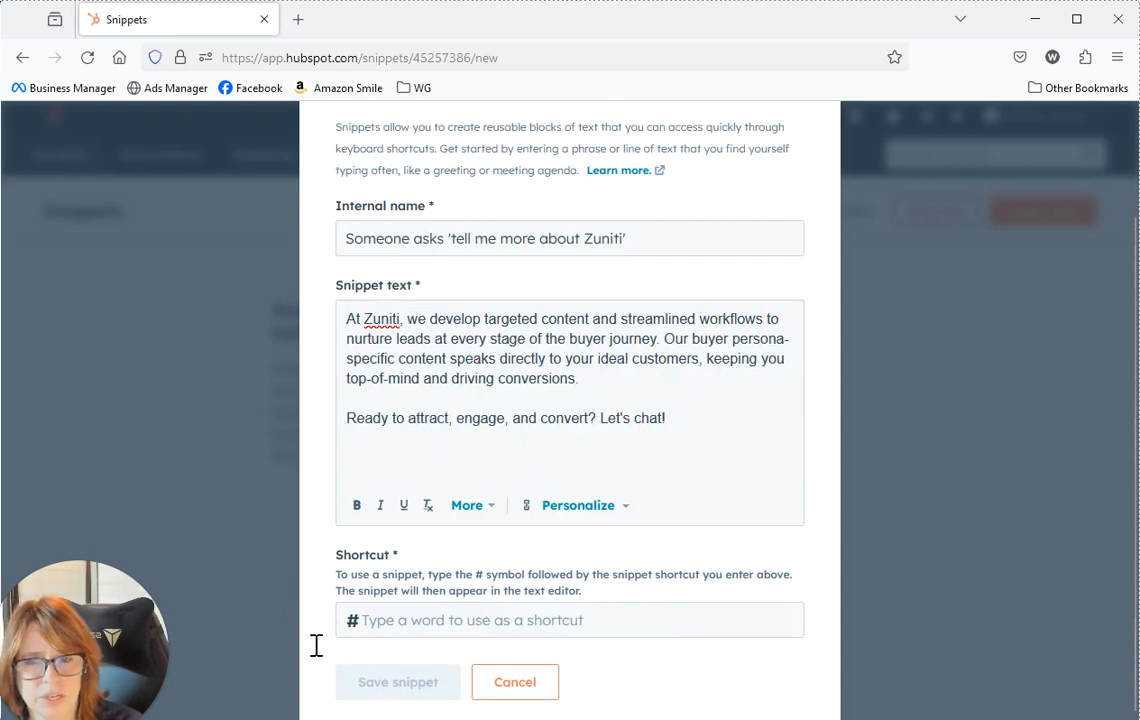
{"action": "left_click", "coordinate": [390, 624]}
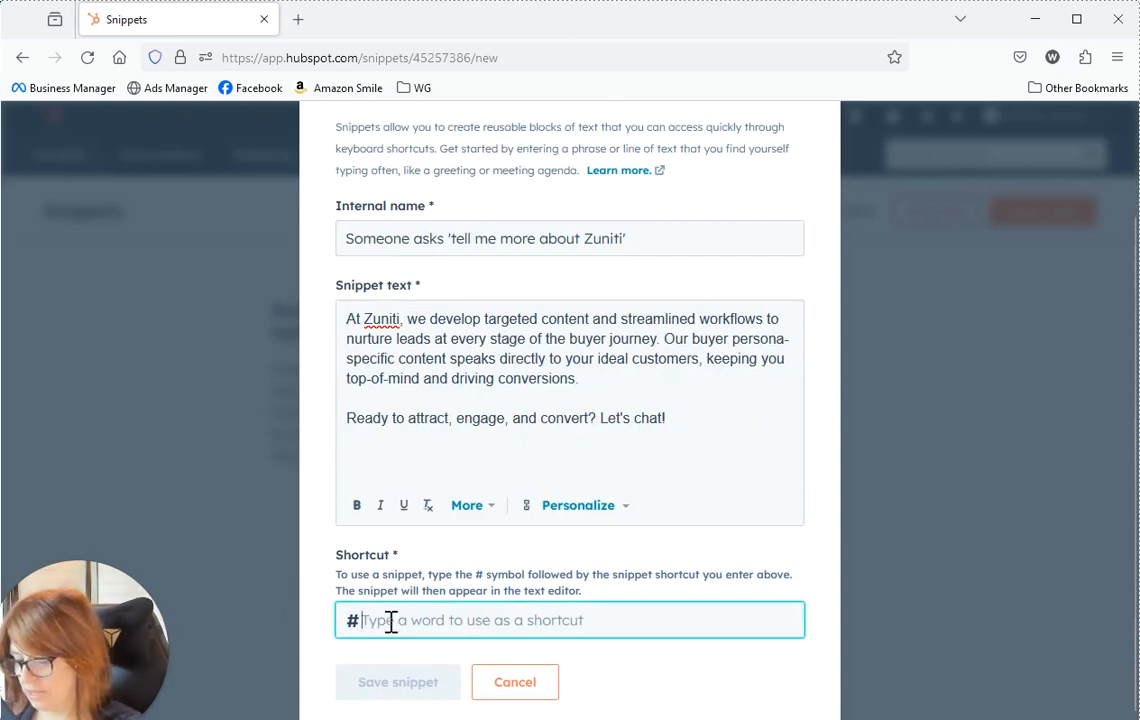
{"action": "type", "text": "intro"}
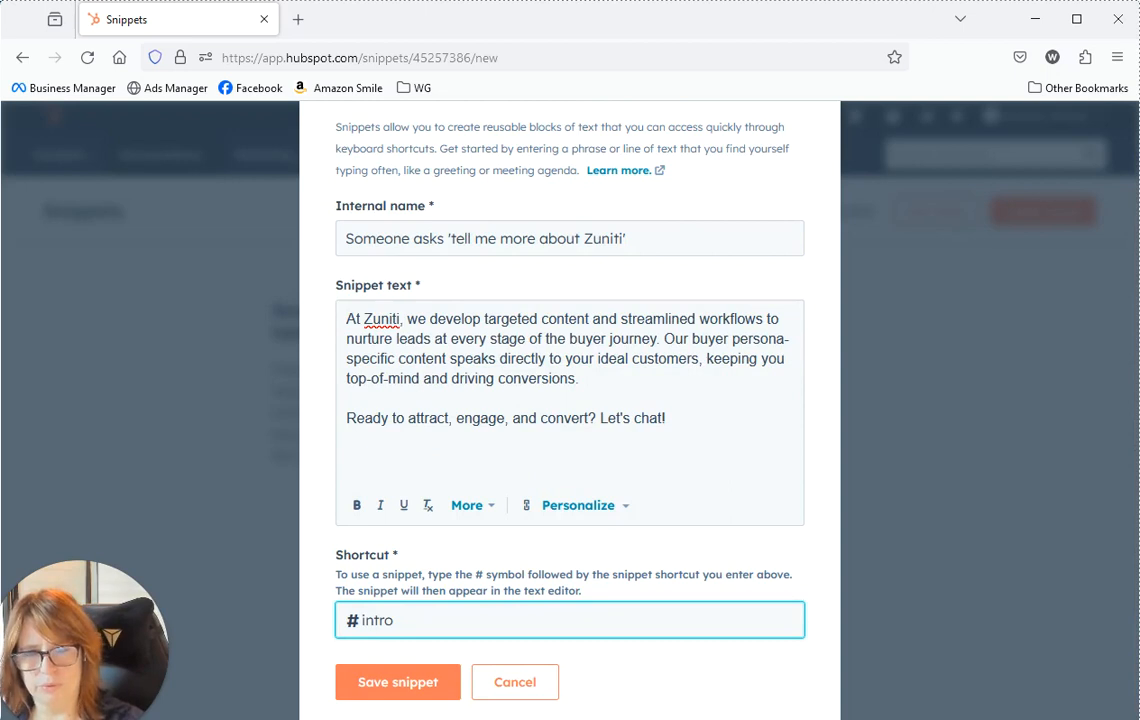
{"action": "left_click", "coordinate": [390, 692]}
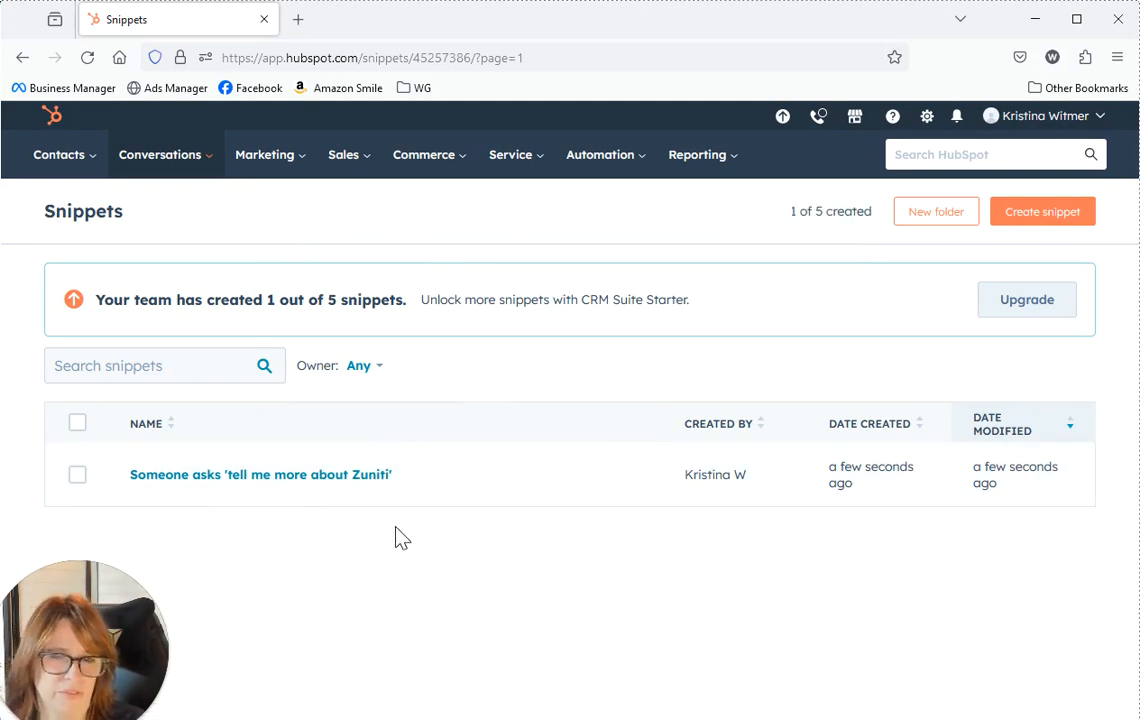
Open the record of the sales lead with job title President from the contacts list and start a new email to that contact
{"action": "mouse_move", "coordinate": [86, 168]}
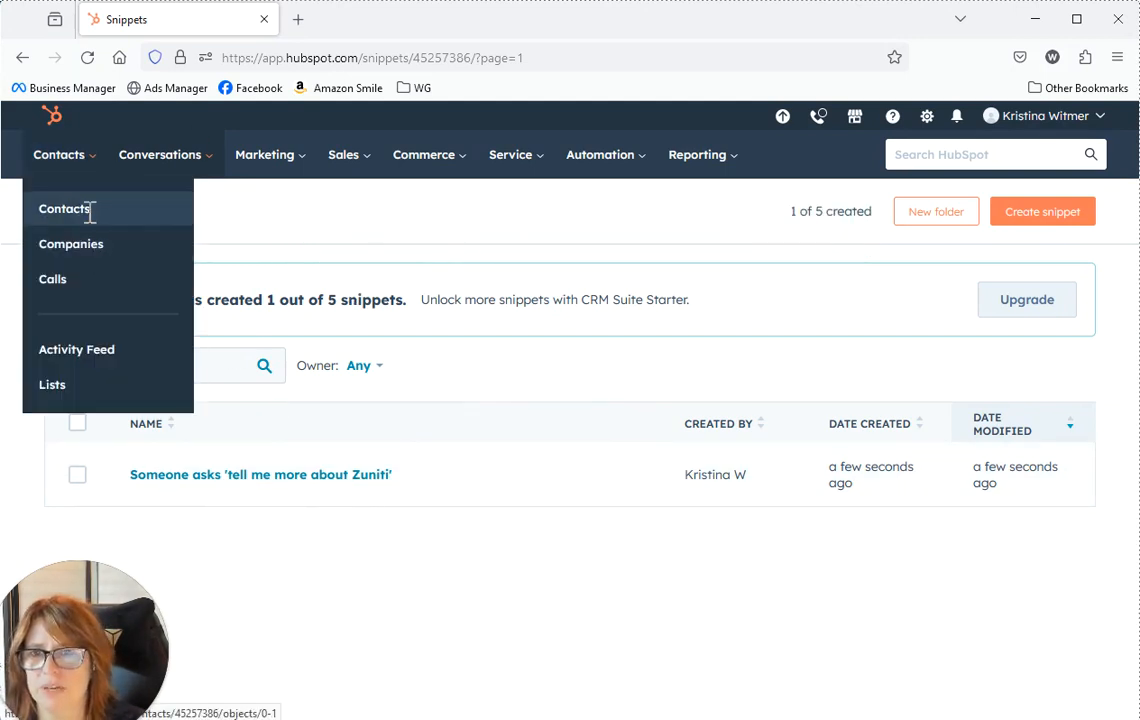
{"action": "left_click", "coordinate": [89, 211]}
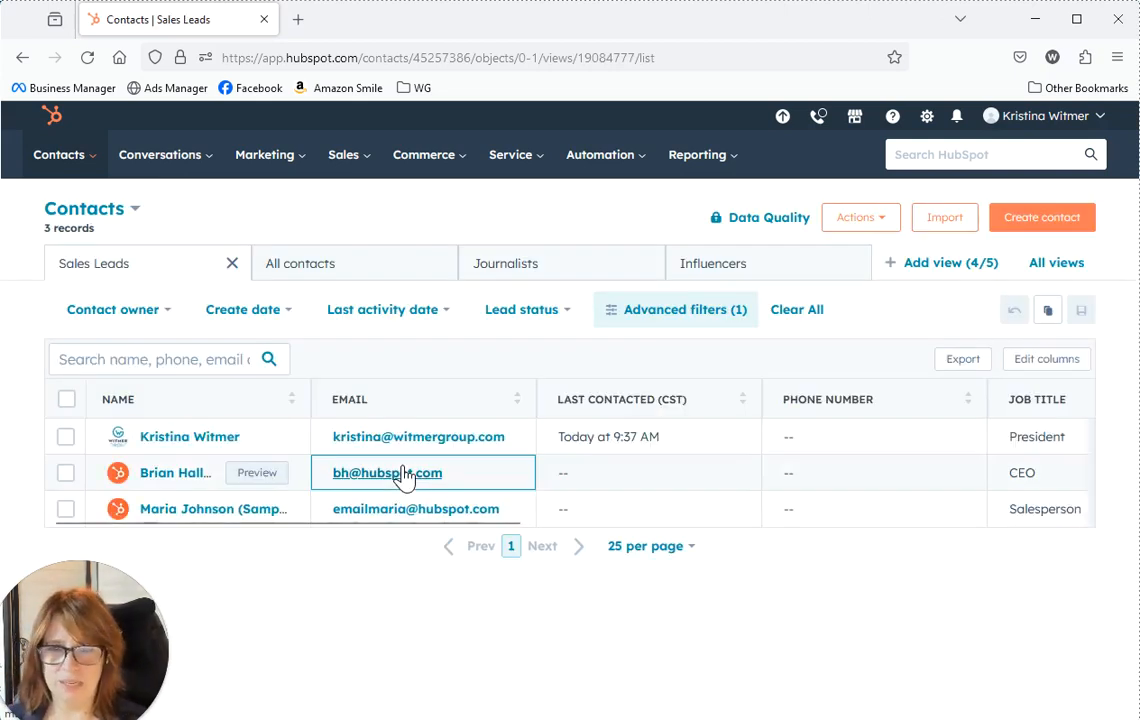
{"action": "left_click", "coordinate": [180, 437]}
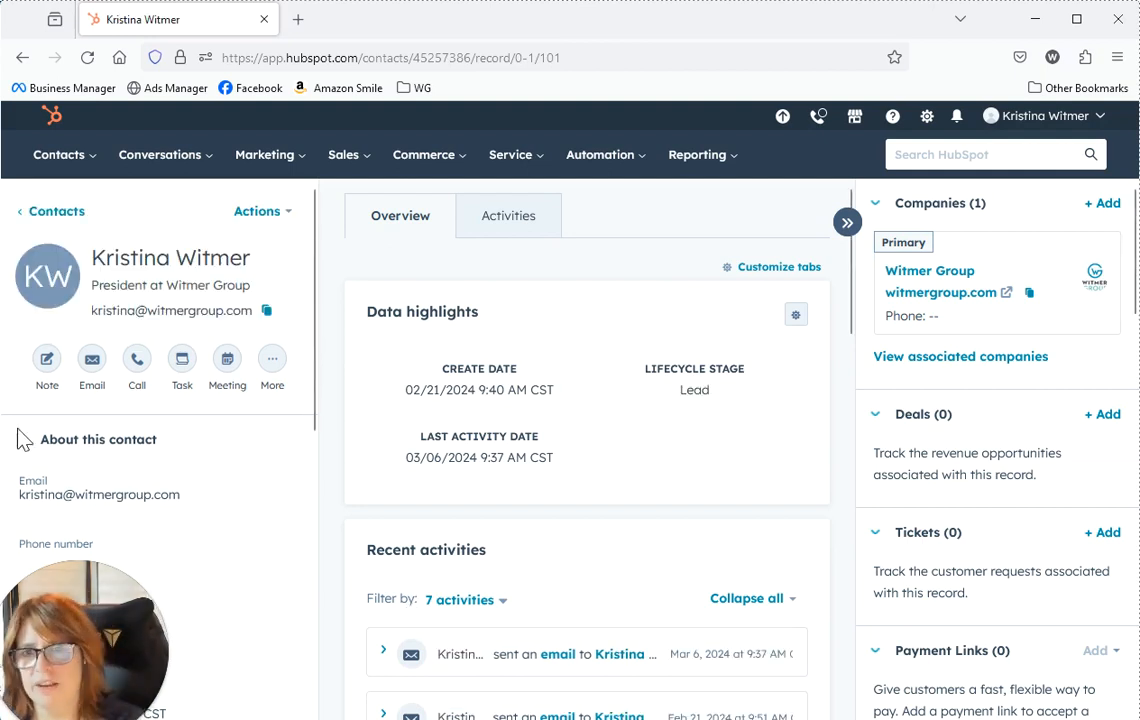
{"action": "left_click", "coordinate": [95, 372]}
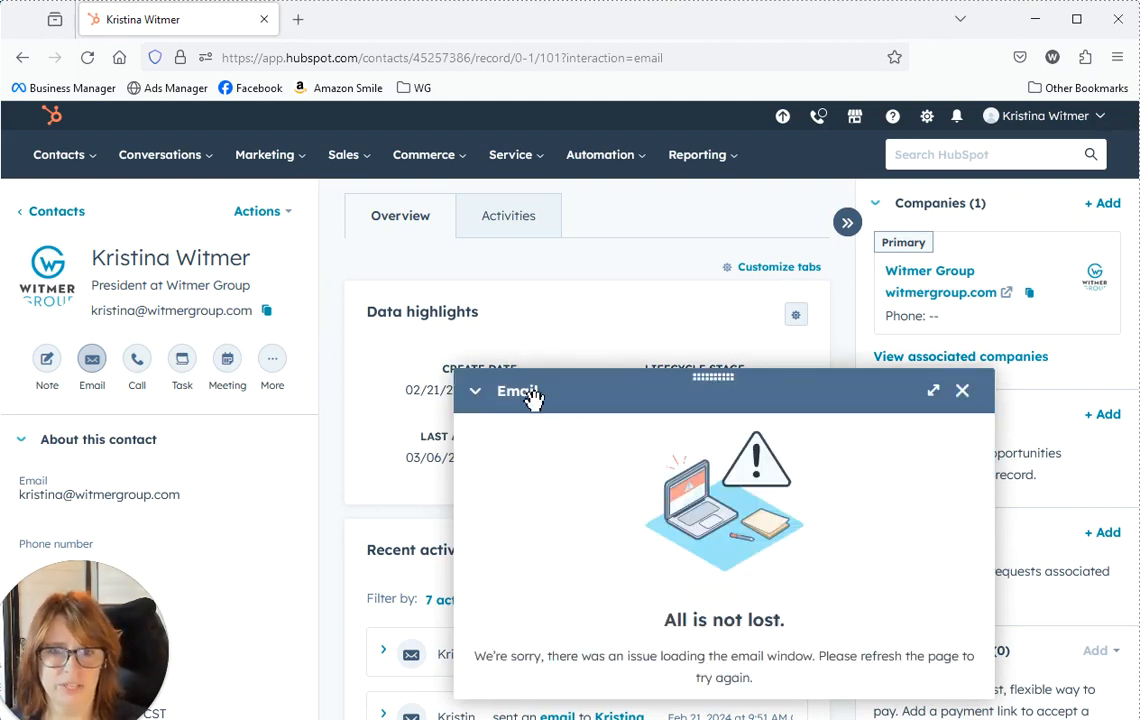
{"action": "left_click", "coordinate": [965, 398]}
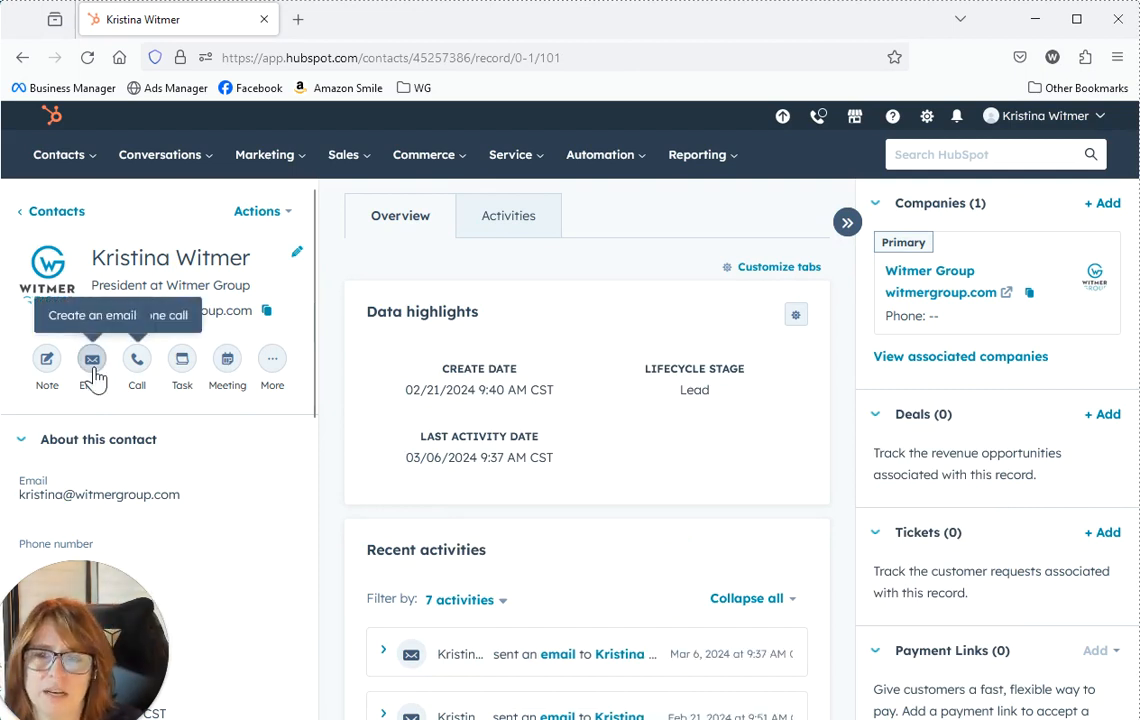
{"action": "left_click", "coordinate": [92, 362]}
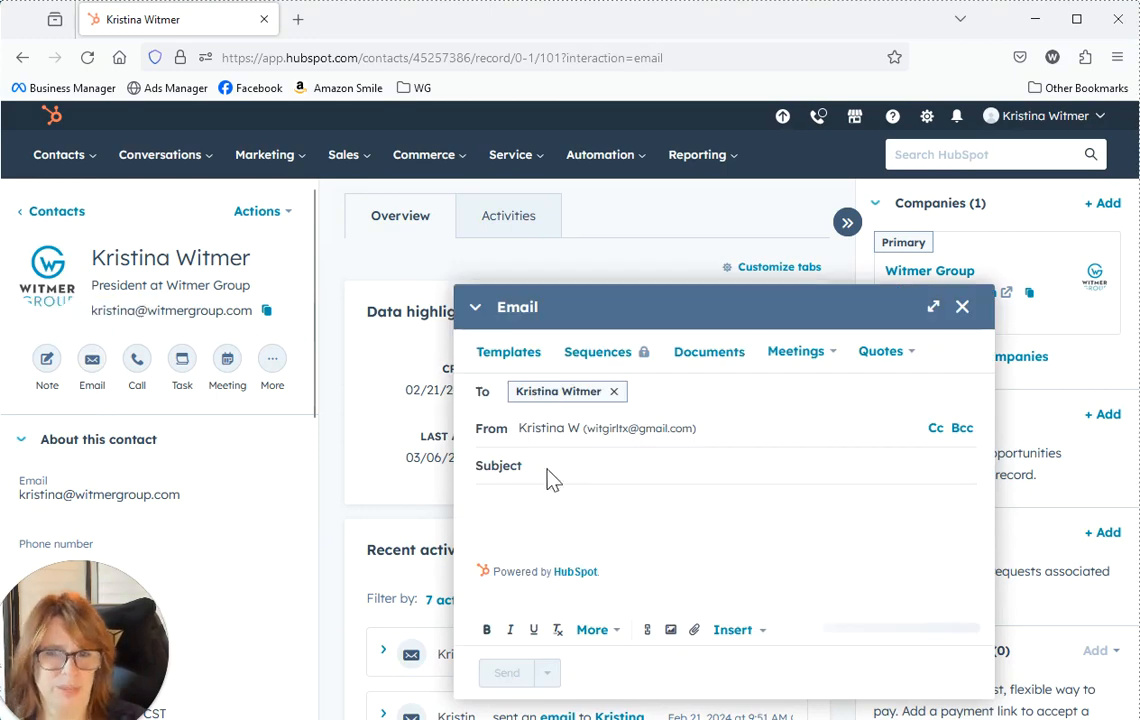
Insert the snippet "Someone asks 'tell me more about Zuniti'" into the body of the new email
{"action": "left_click", "coordinate": [506, 356]}
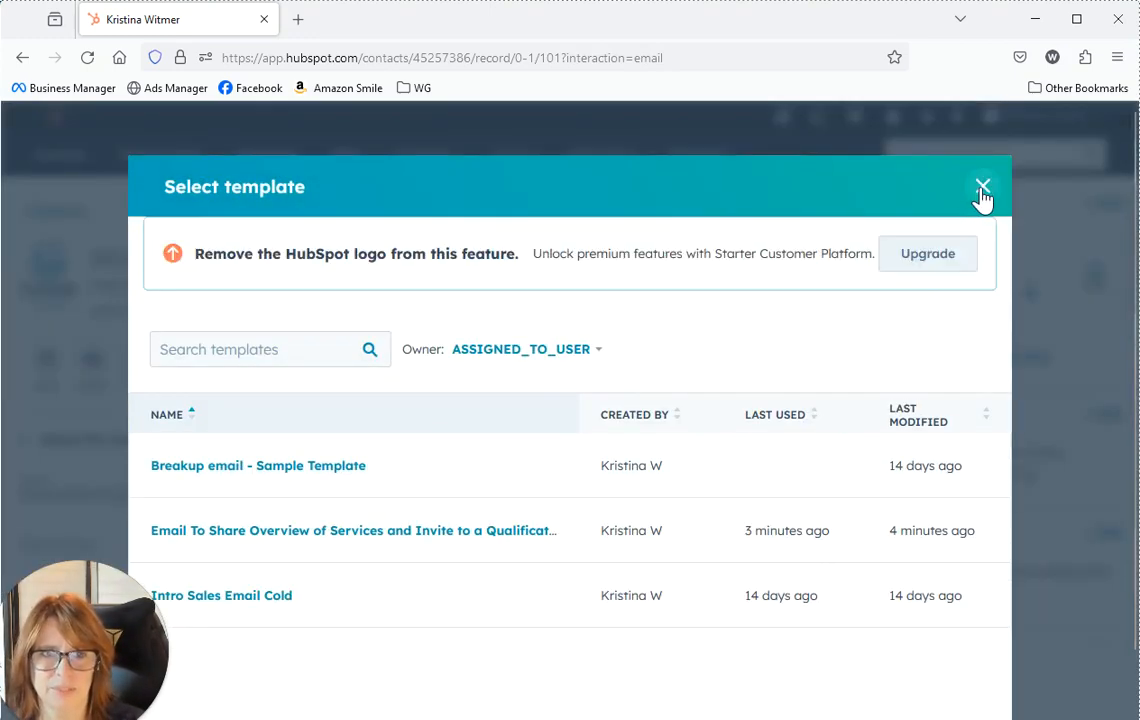
{"action": "left_click", "coordinate": [982, 190]}
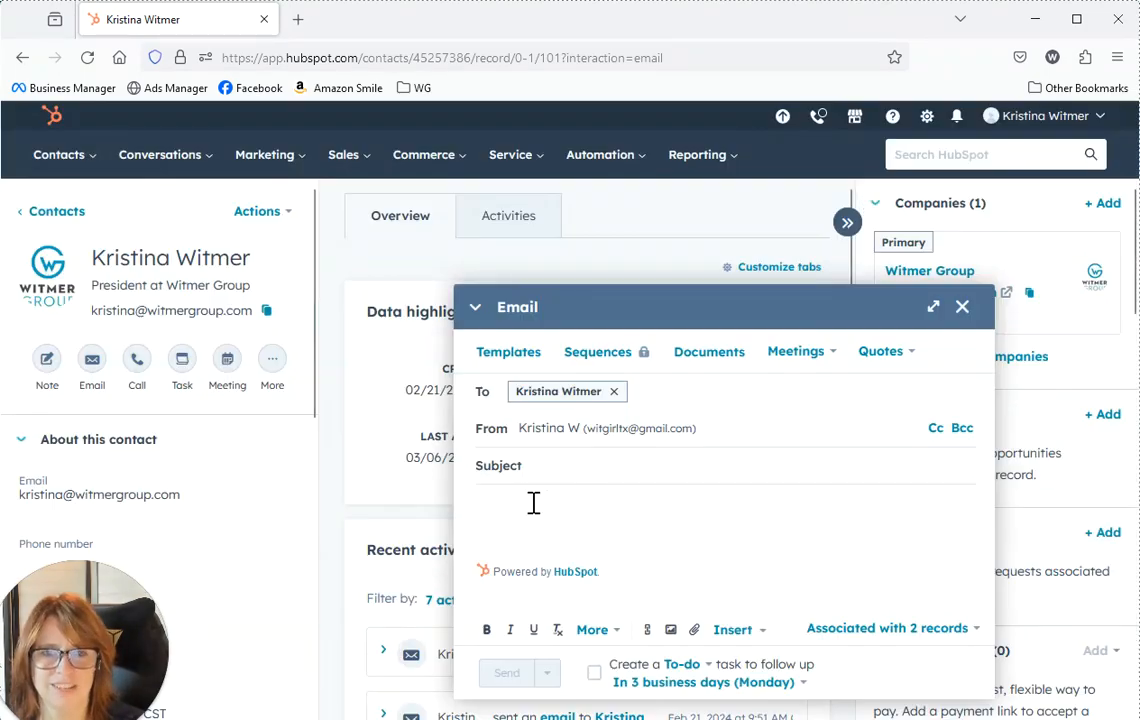
{"action": "left_click", "coordinate": [745, 633]}
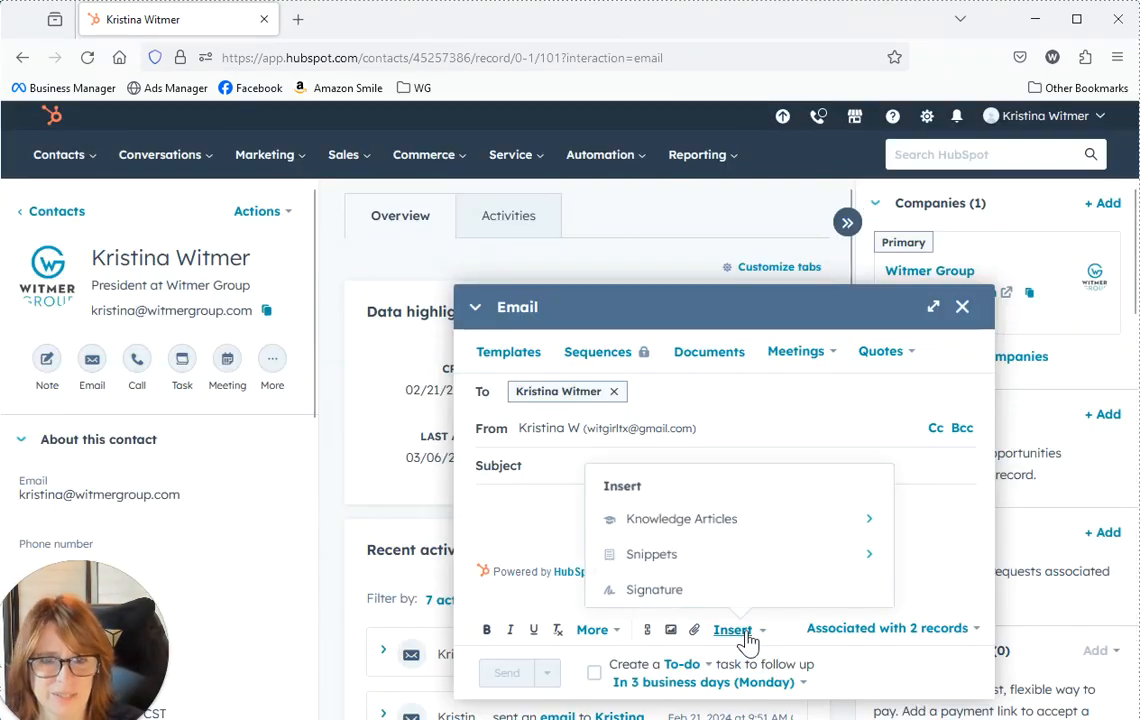
{"action": "left_click", "coordinate": [848, 567]}
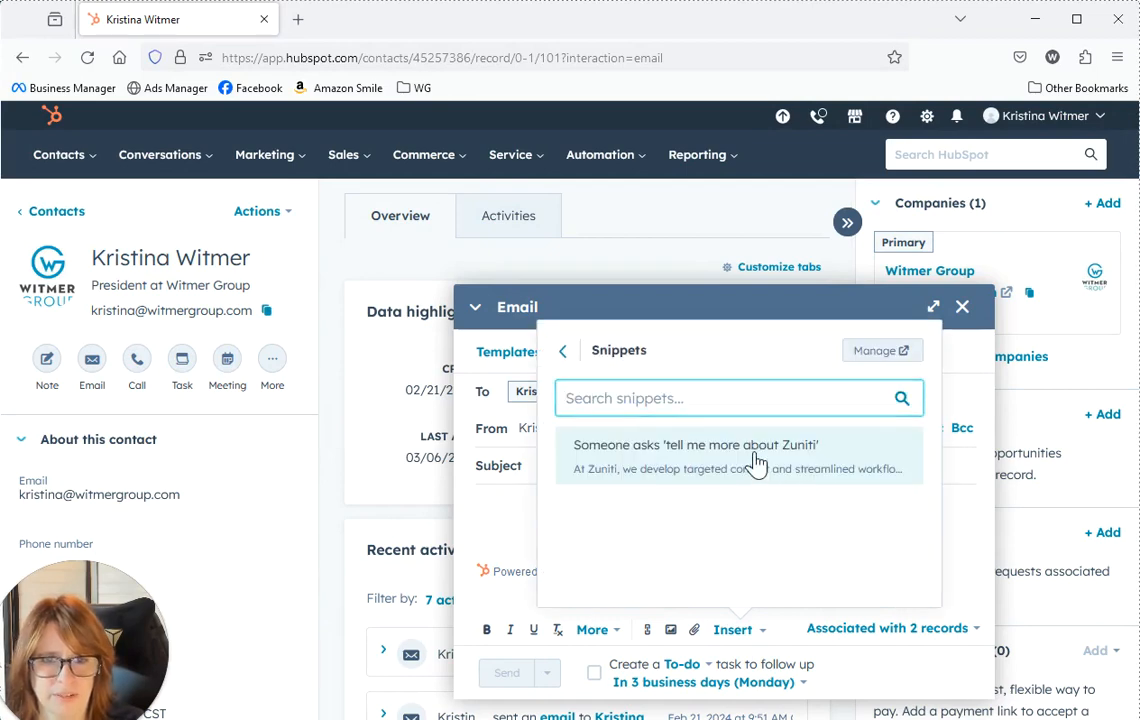
{"action": "left_click", "coordinate": [757, 462]}
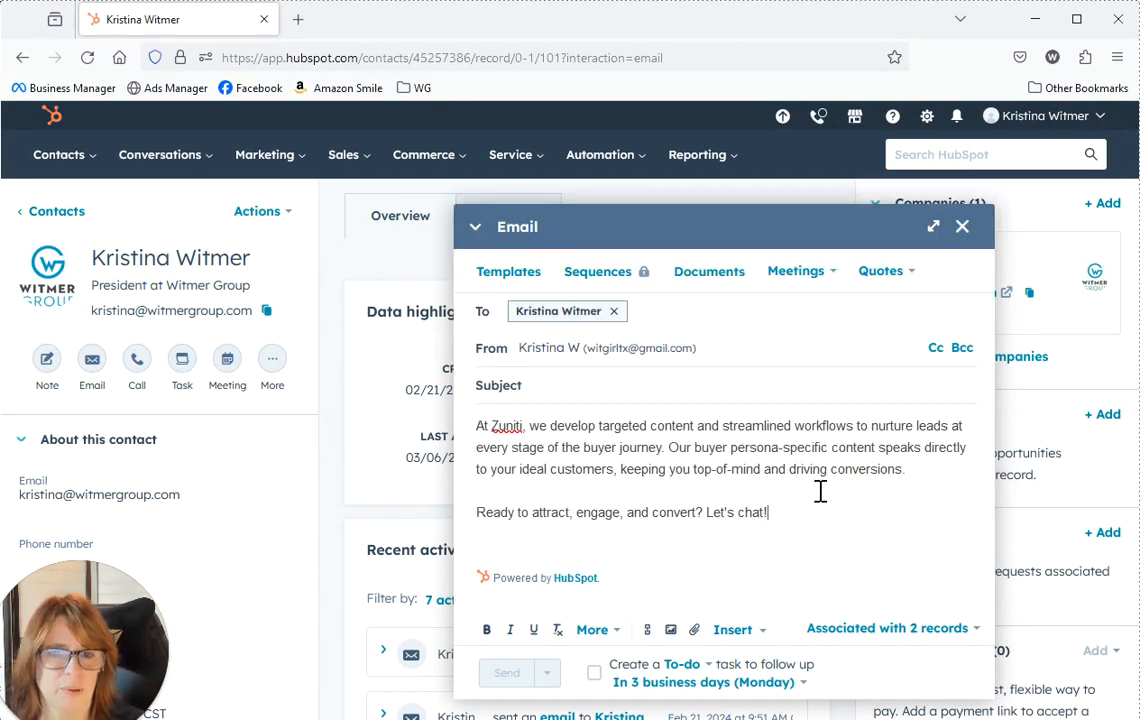